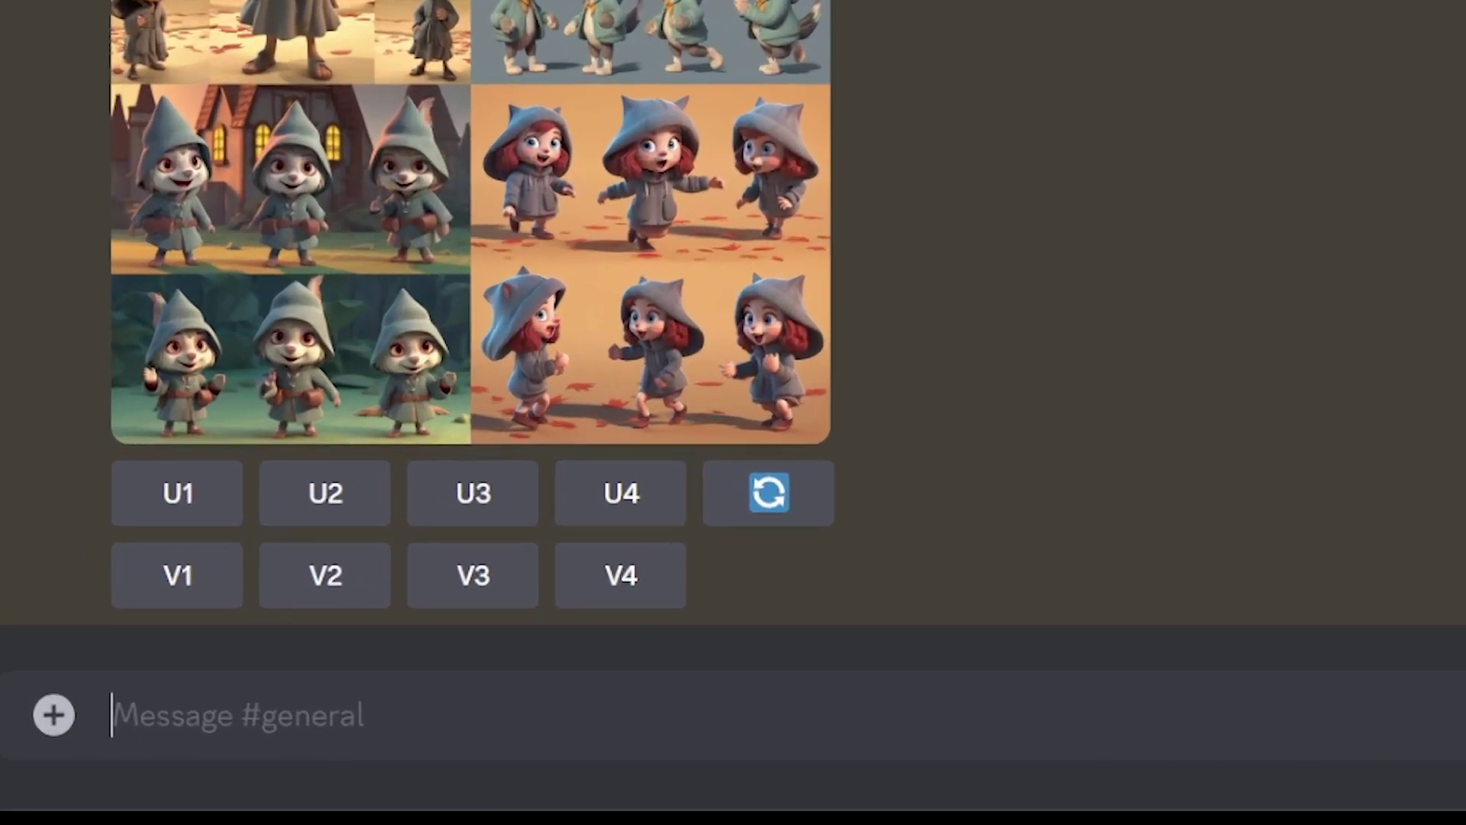
- Start an /imagine prompt with "little gray wolf character, multiple poses and expressions"
text(/imagine)
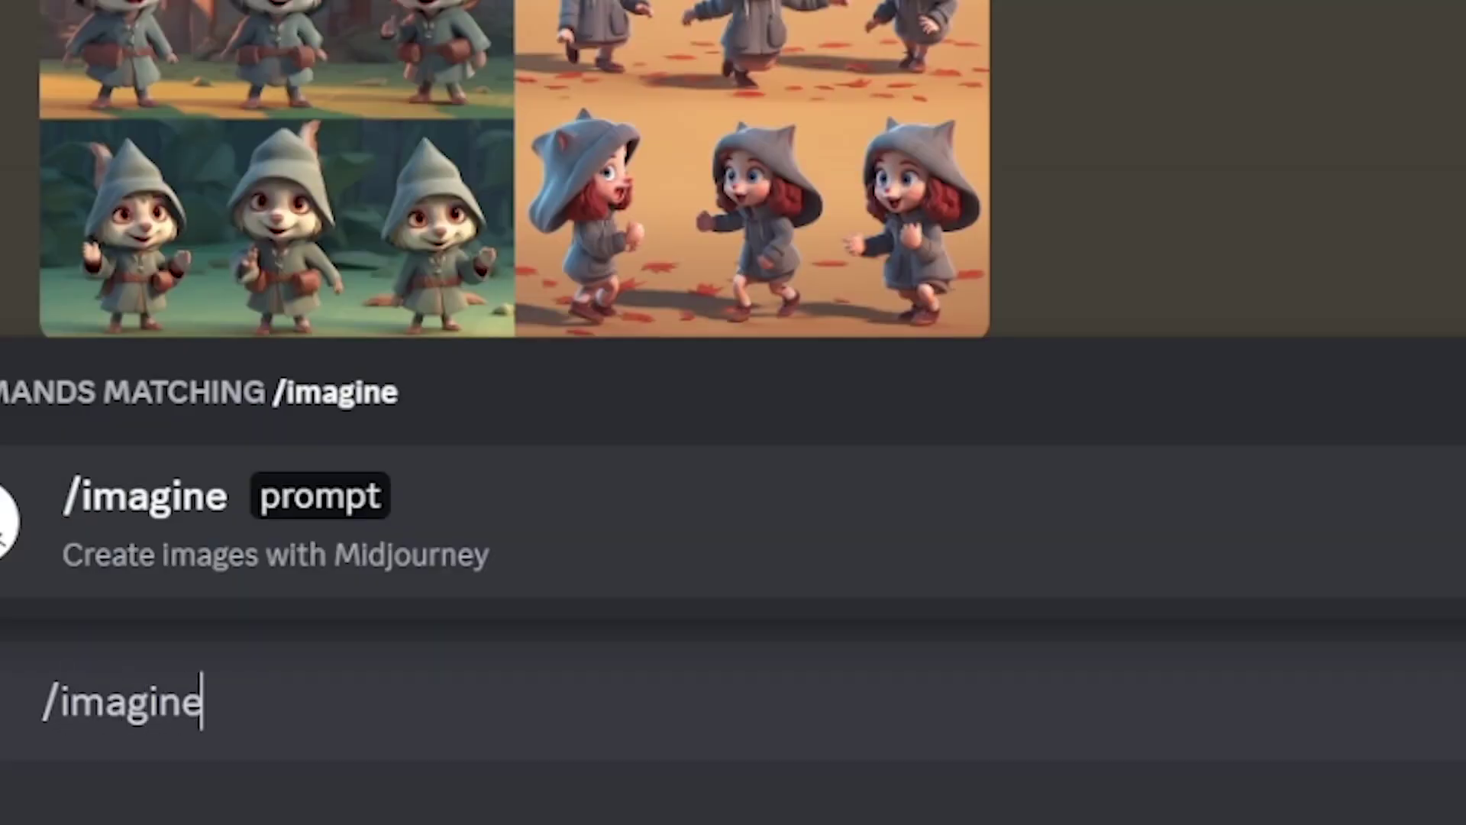
key(Tab)
text(lit)
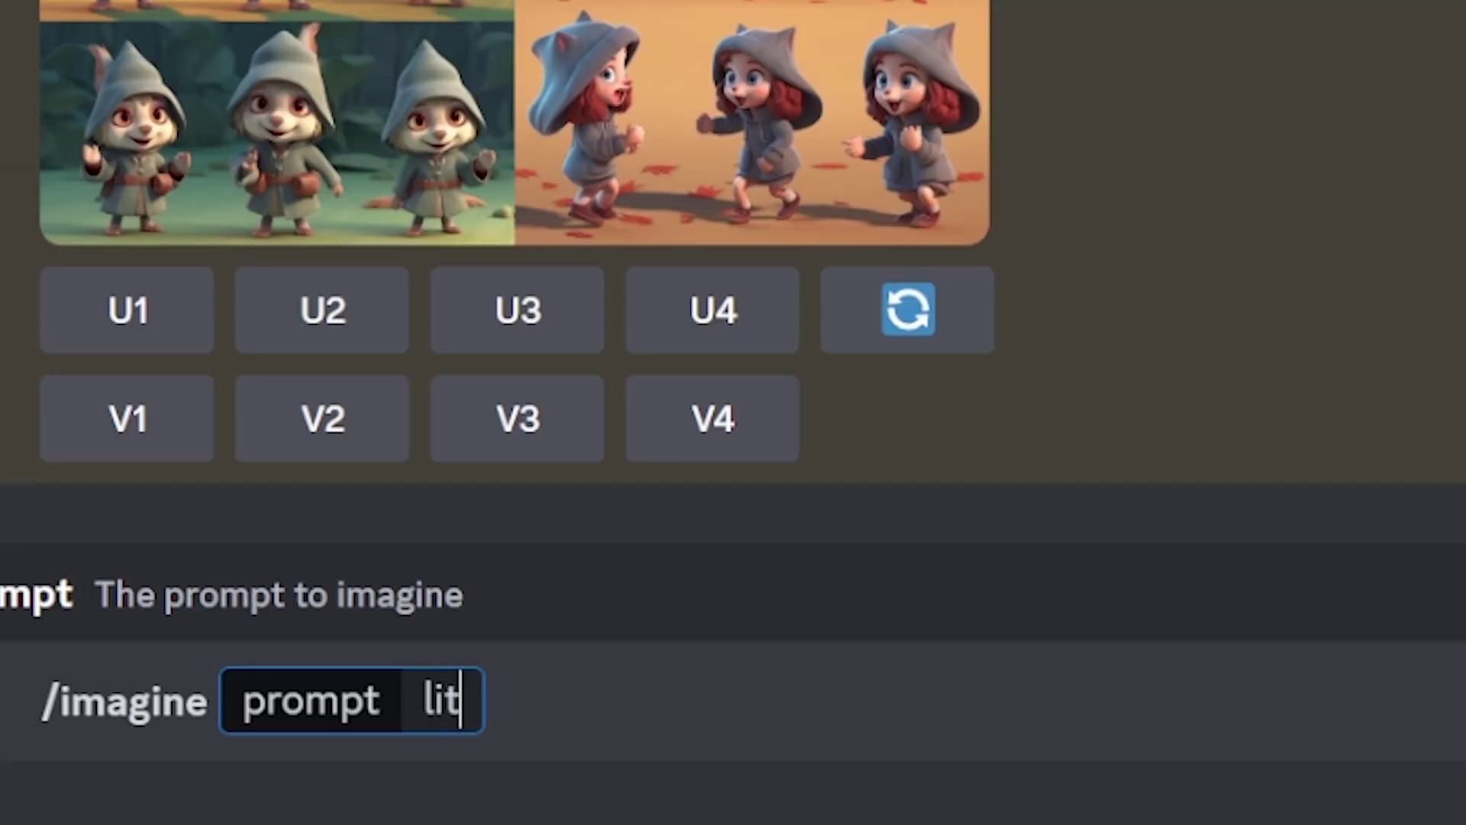
text(tle gray wolf character,)
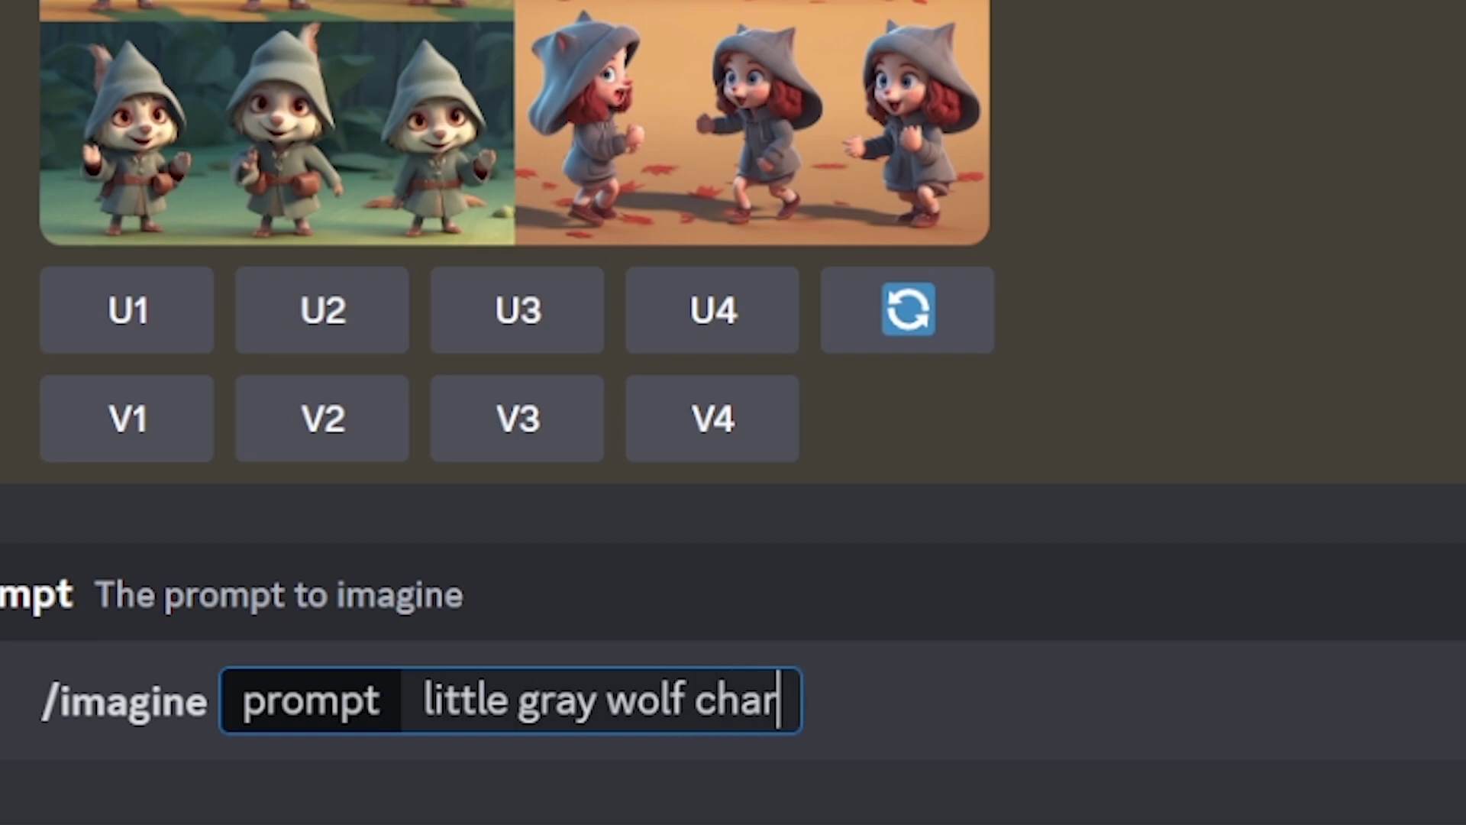
text( multiple)
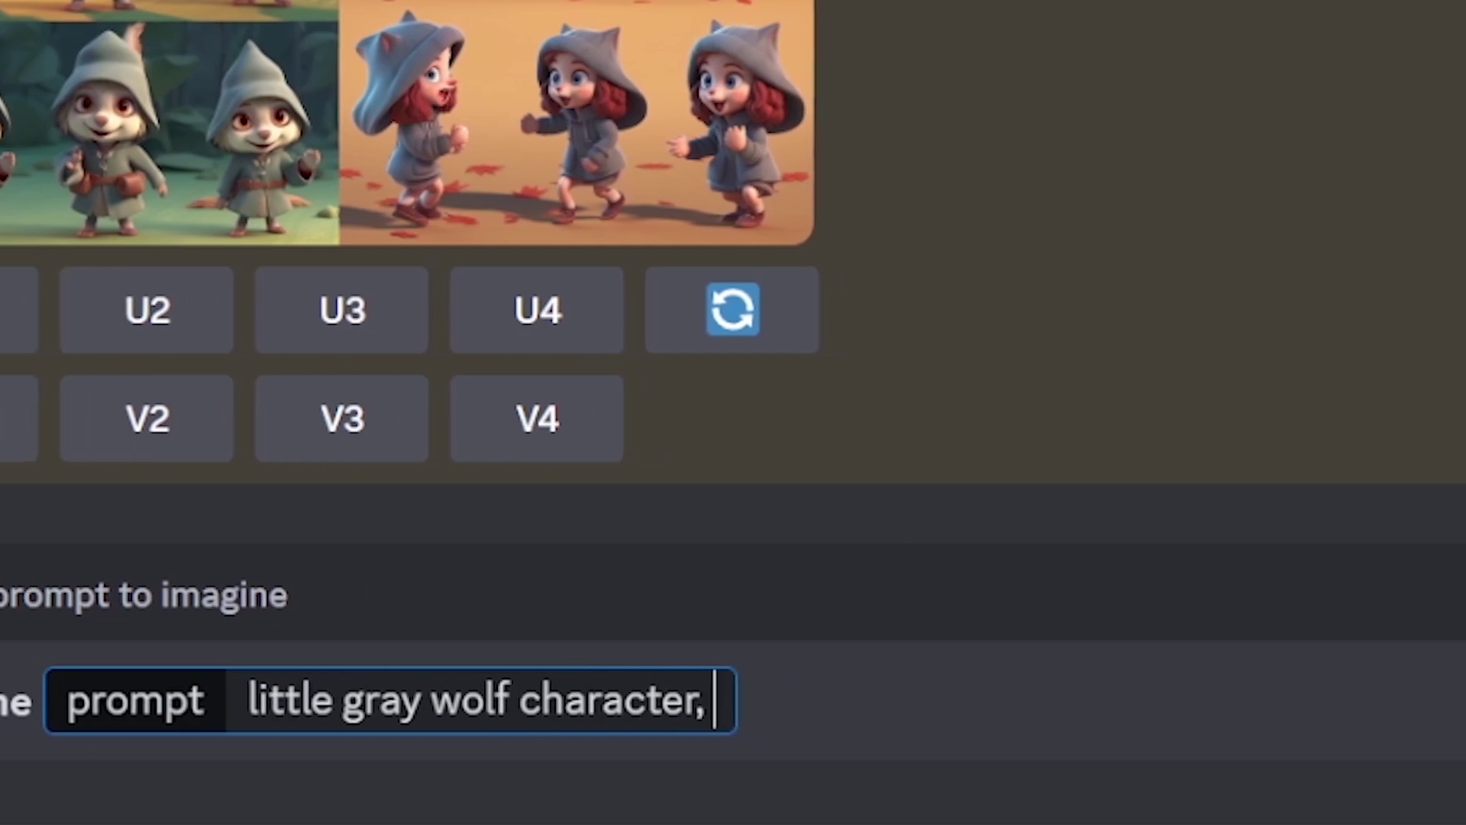
text( pose)
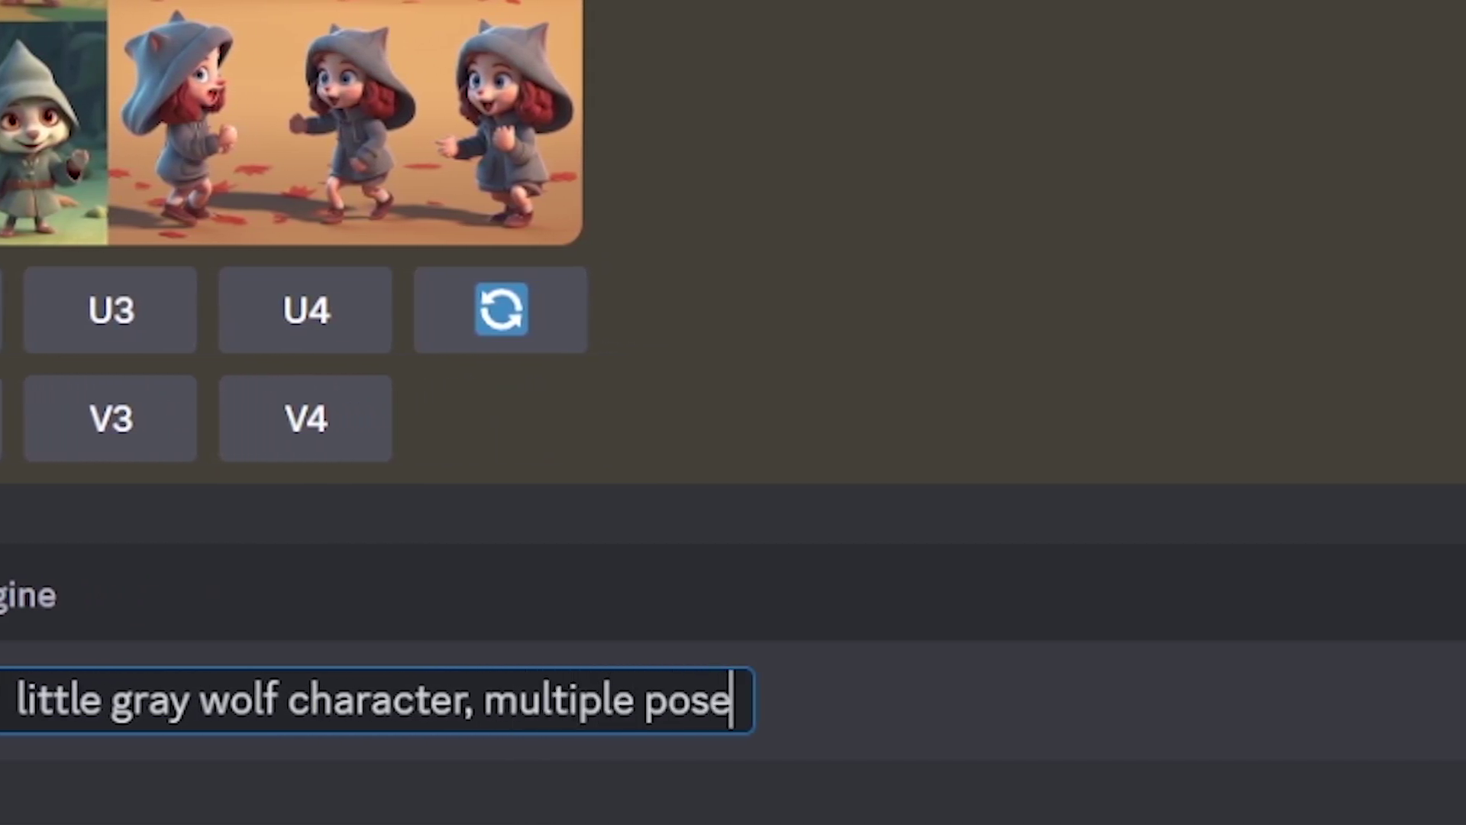
text(s and expressions)
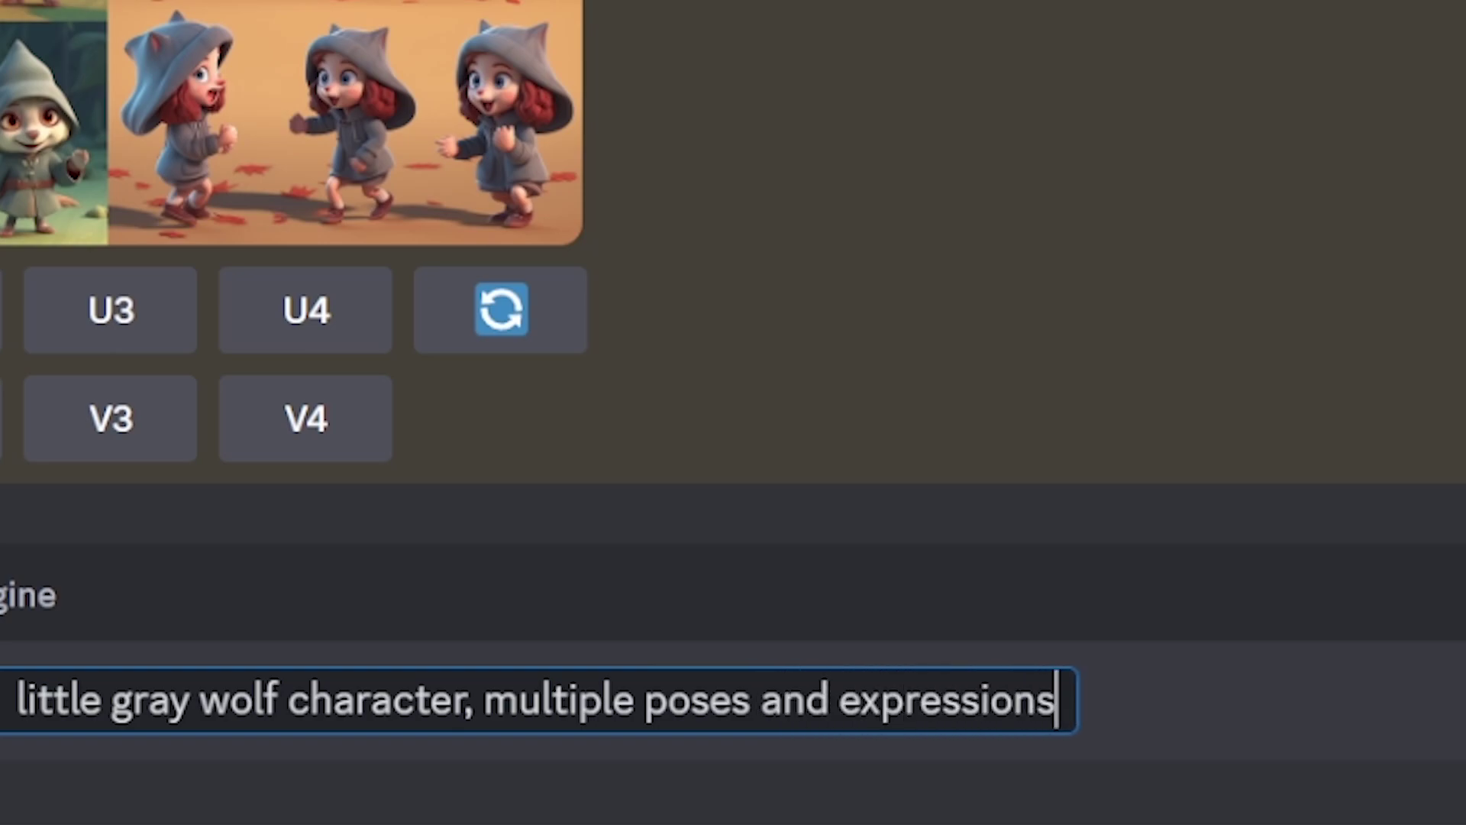
- Extend the prompt with ", 100% white background" after the poses and expressions wording
key(ctrl+shift+Left)
key(ctrl+shift+Left)
key(ctrl+shift+Left)
key(ctrl+shift+Left)
key(End)
text(, 100% white background)
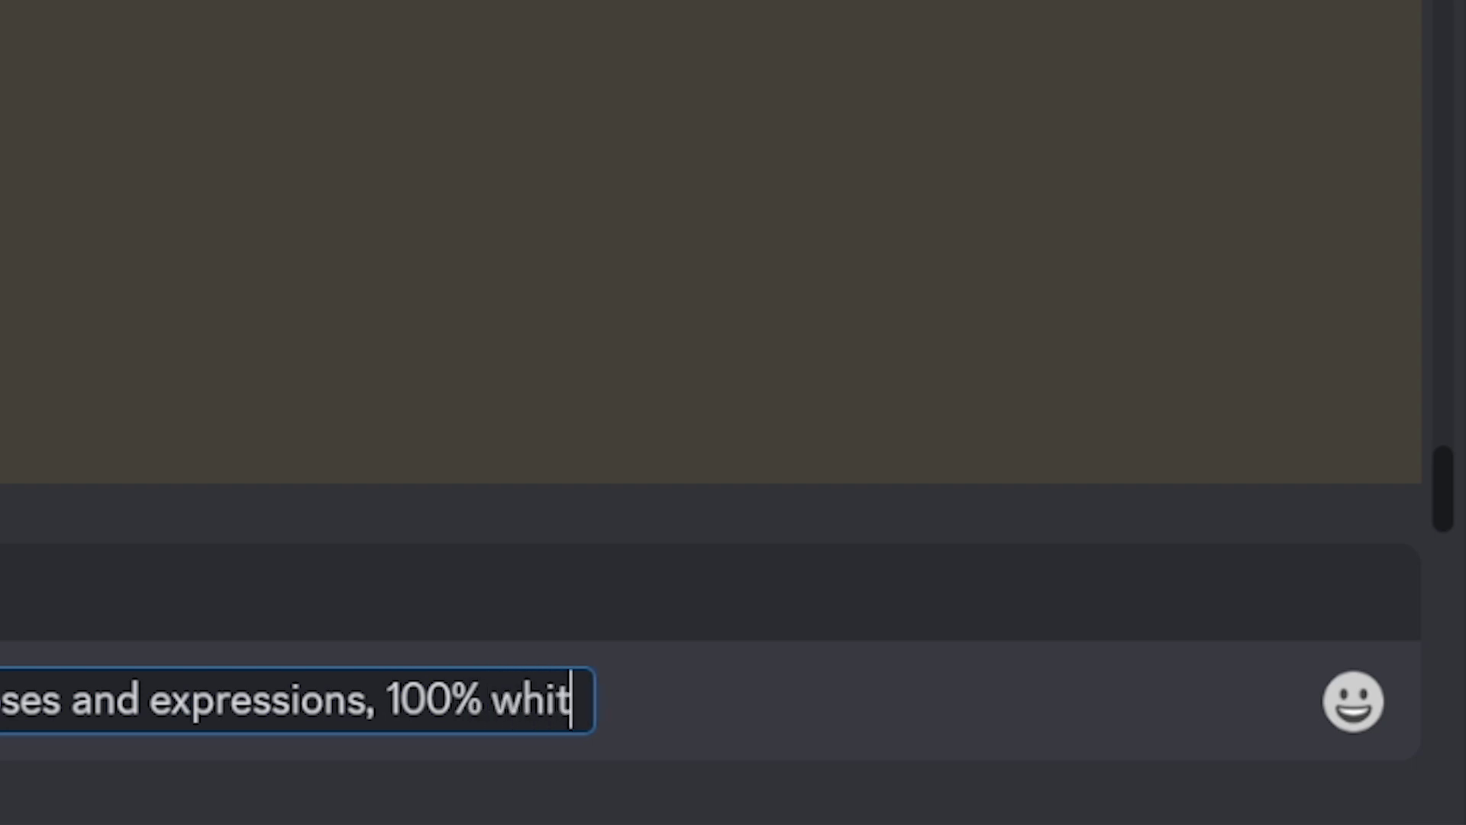
- Add ", children's book illustration style," to the end of the prompt
key(ctrl+shift+Left)
key(ctrl+shift+Left)
key(ctrl+shift+Left)
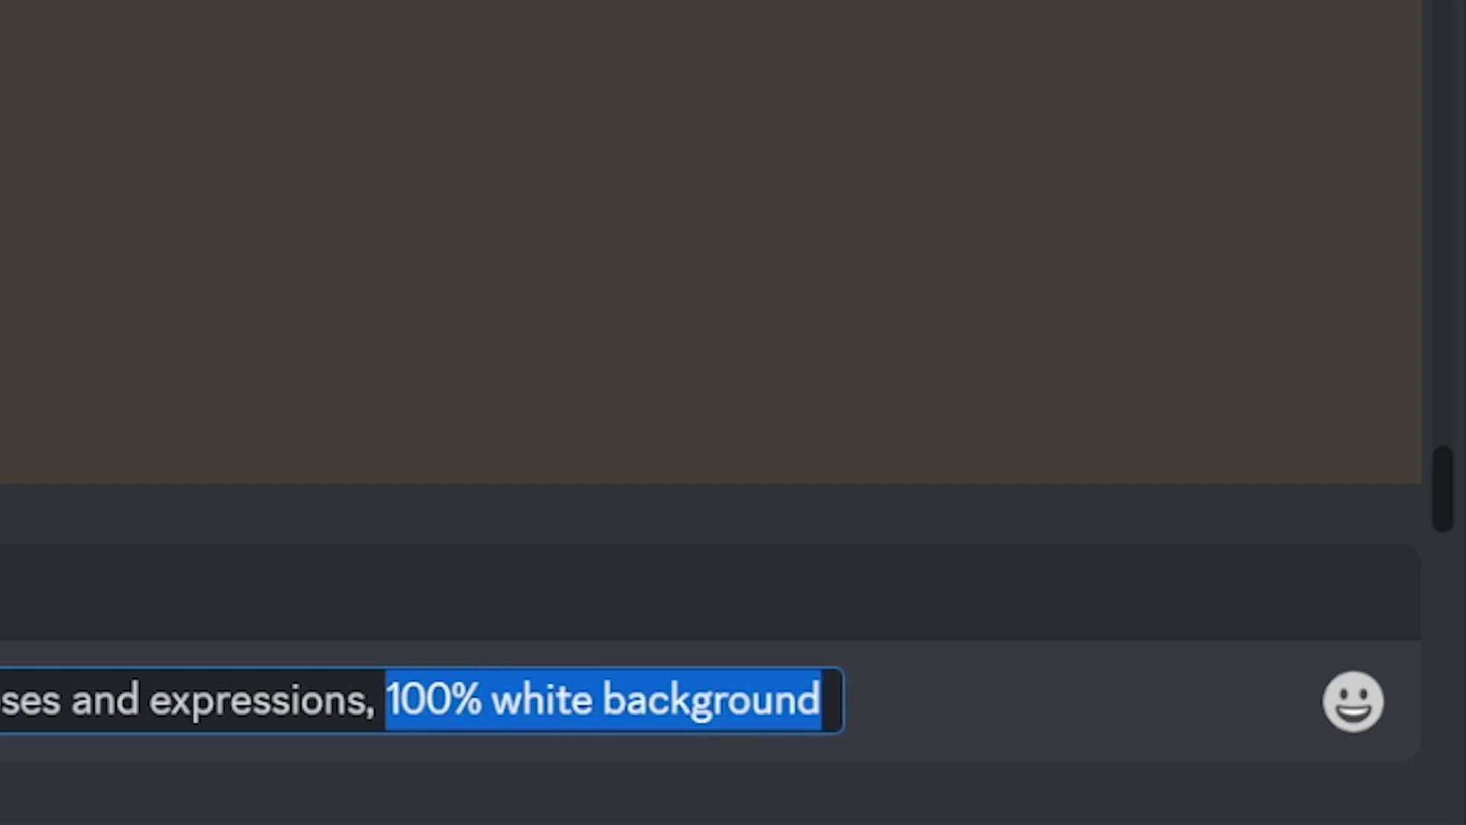
key(End)
text(, chil)
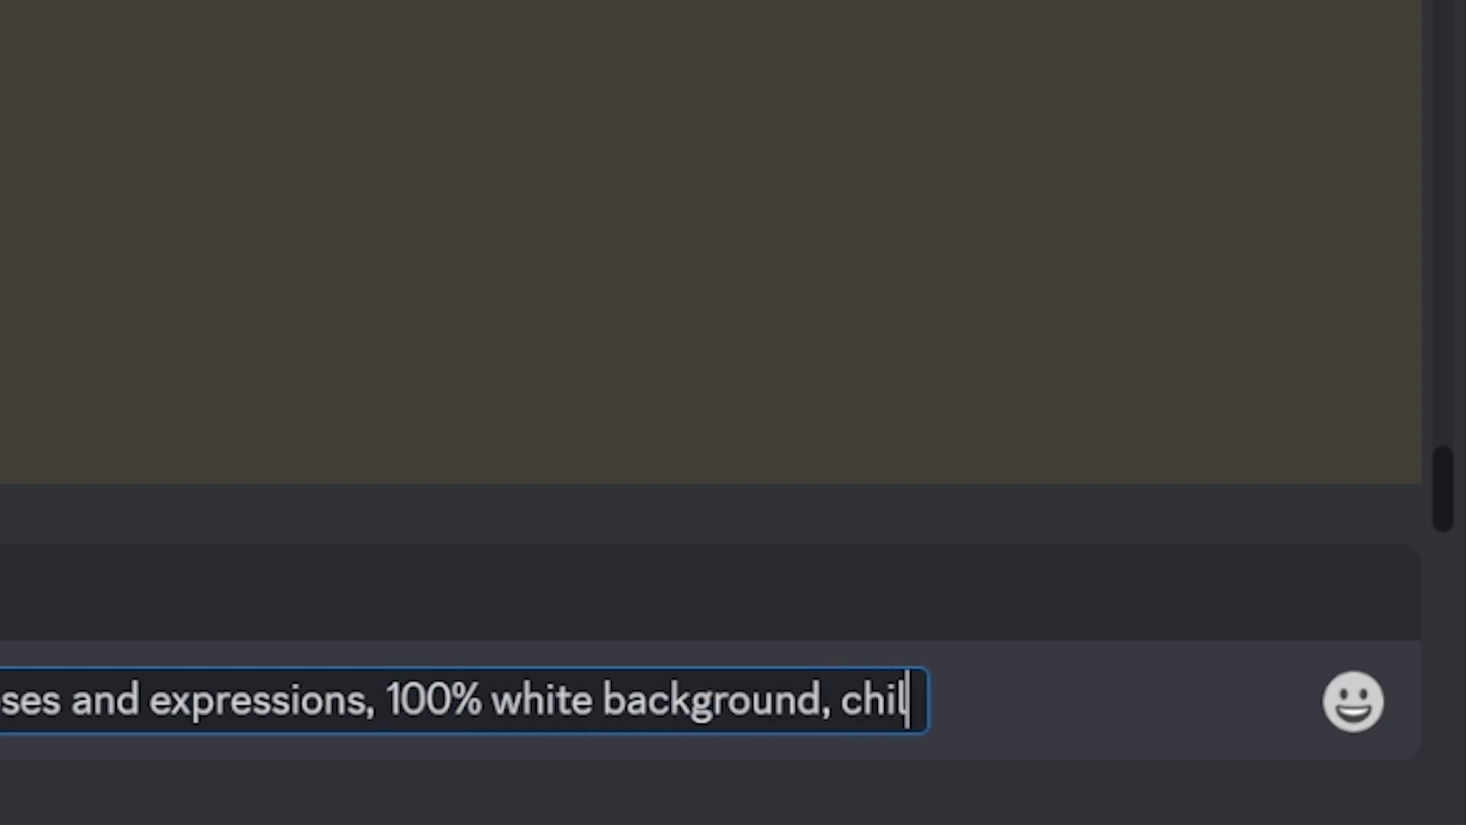
text(dren's book illustra)
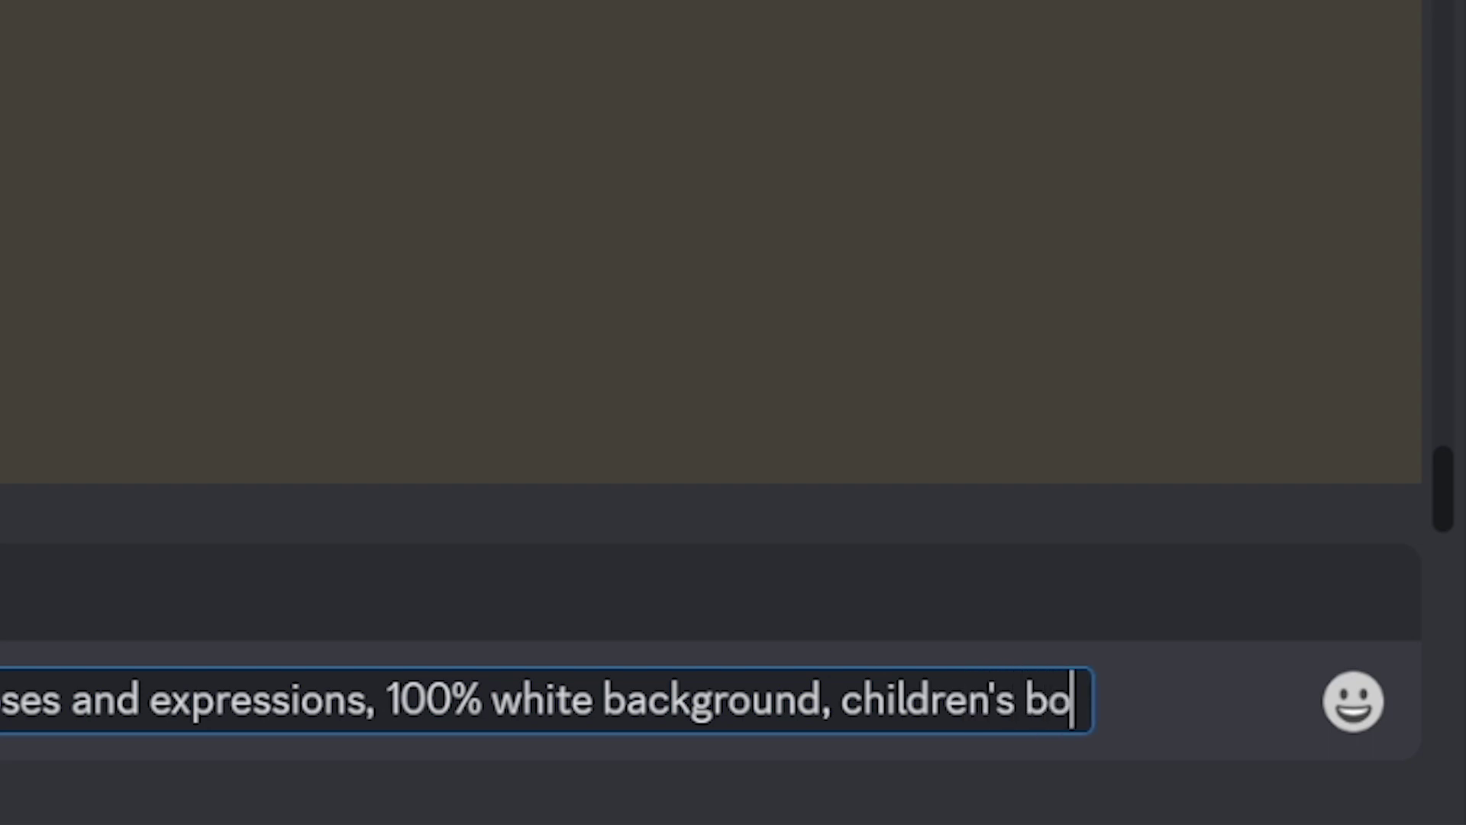
text(tion style, )
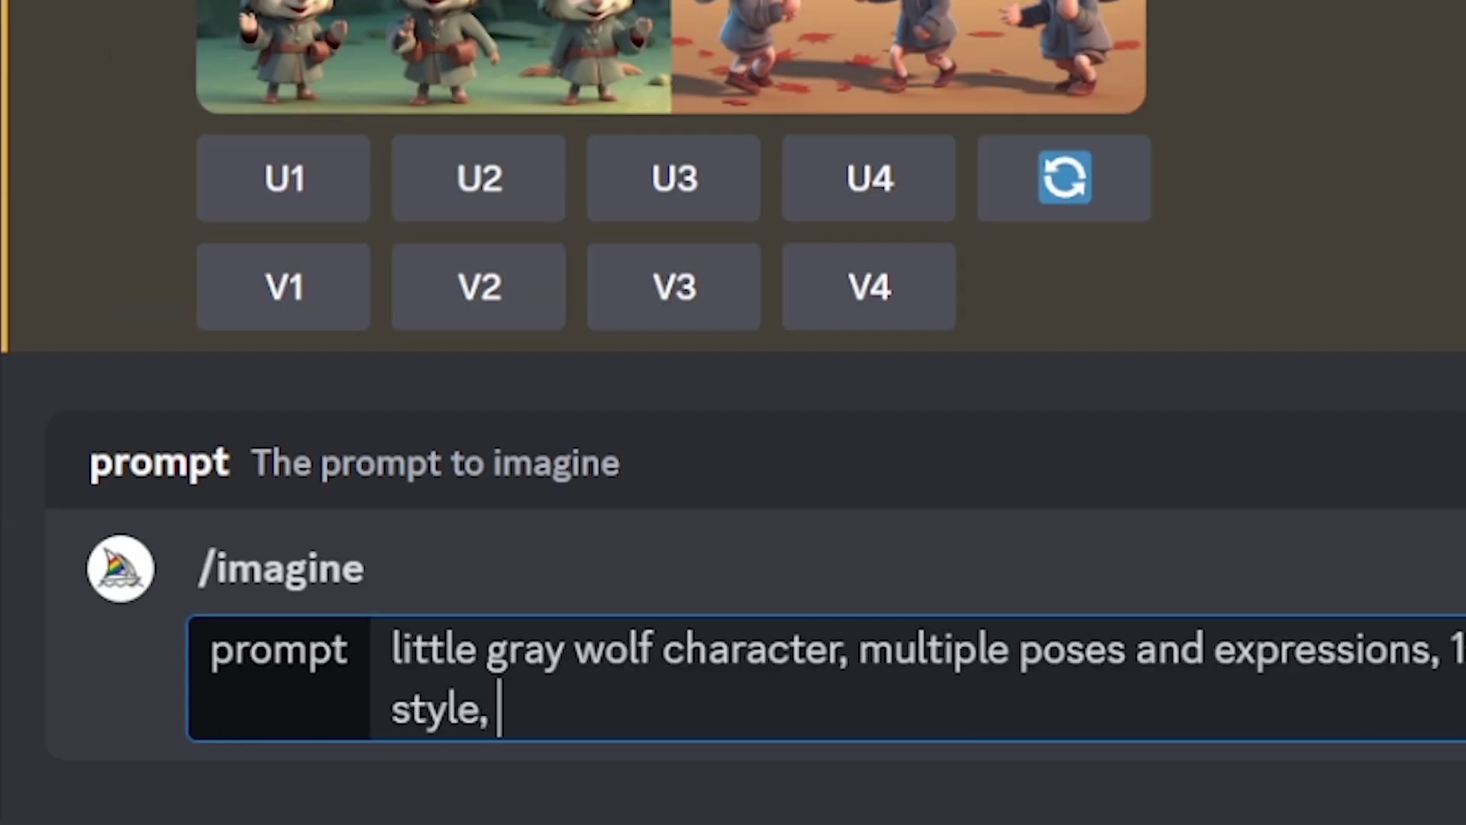
- Append the style keywords "simple, cute, full color, 3d model, light and shadow," to the prompt
text(simple, c)
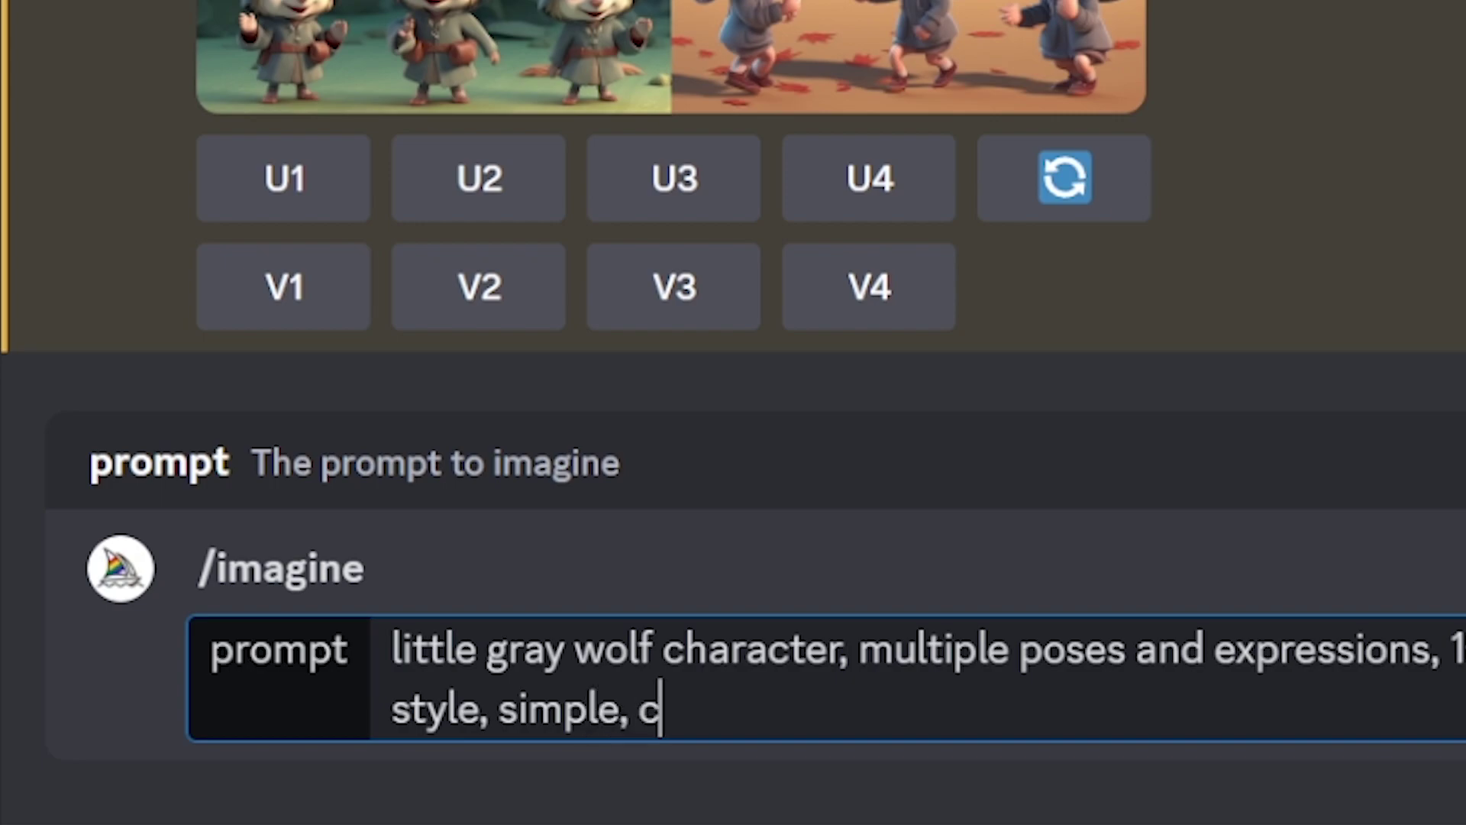
text(ute, full)
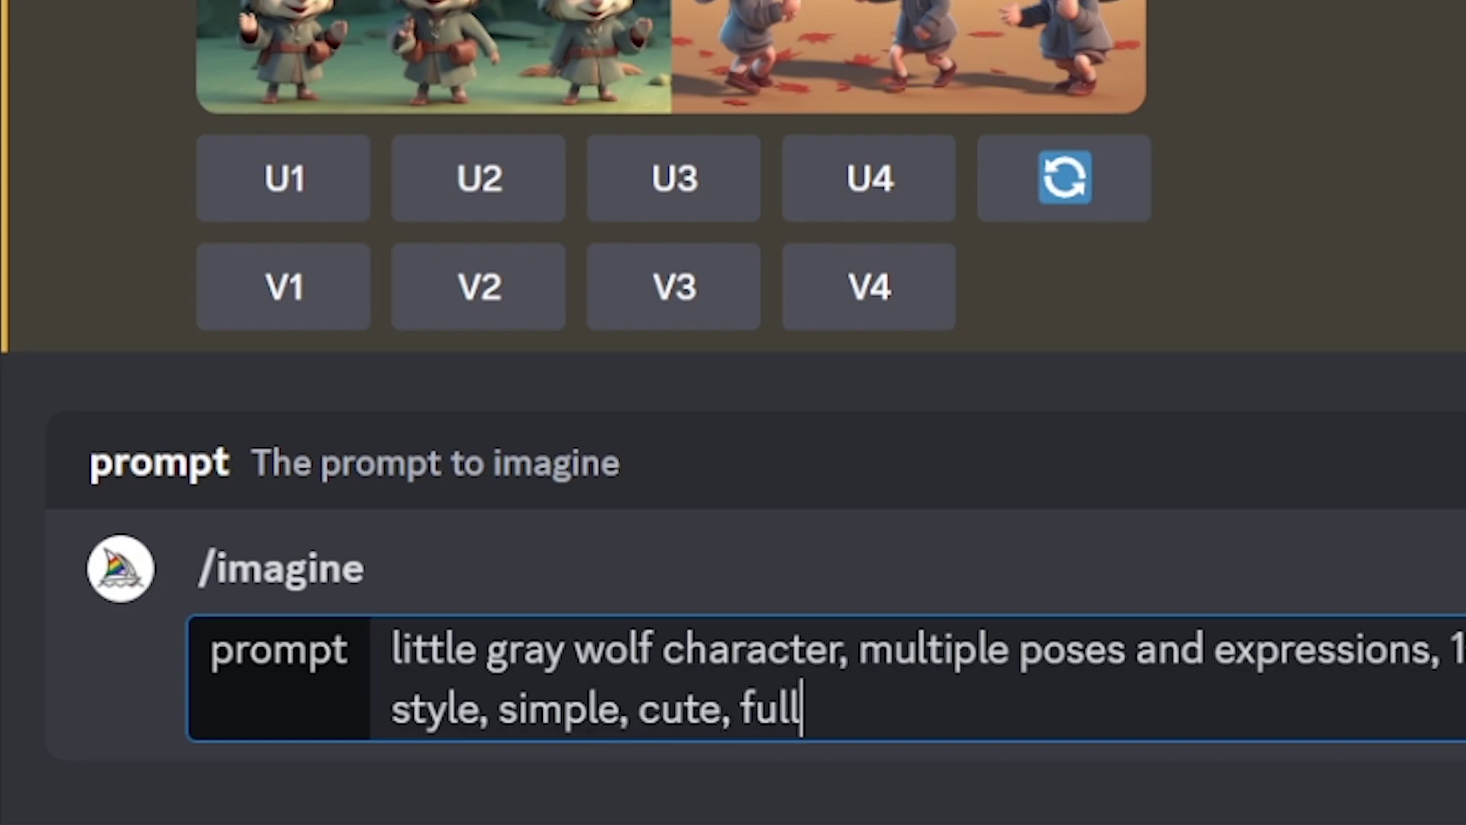
text( color, 3)
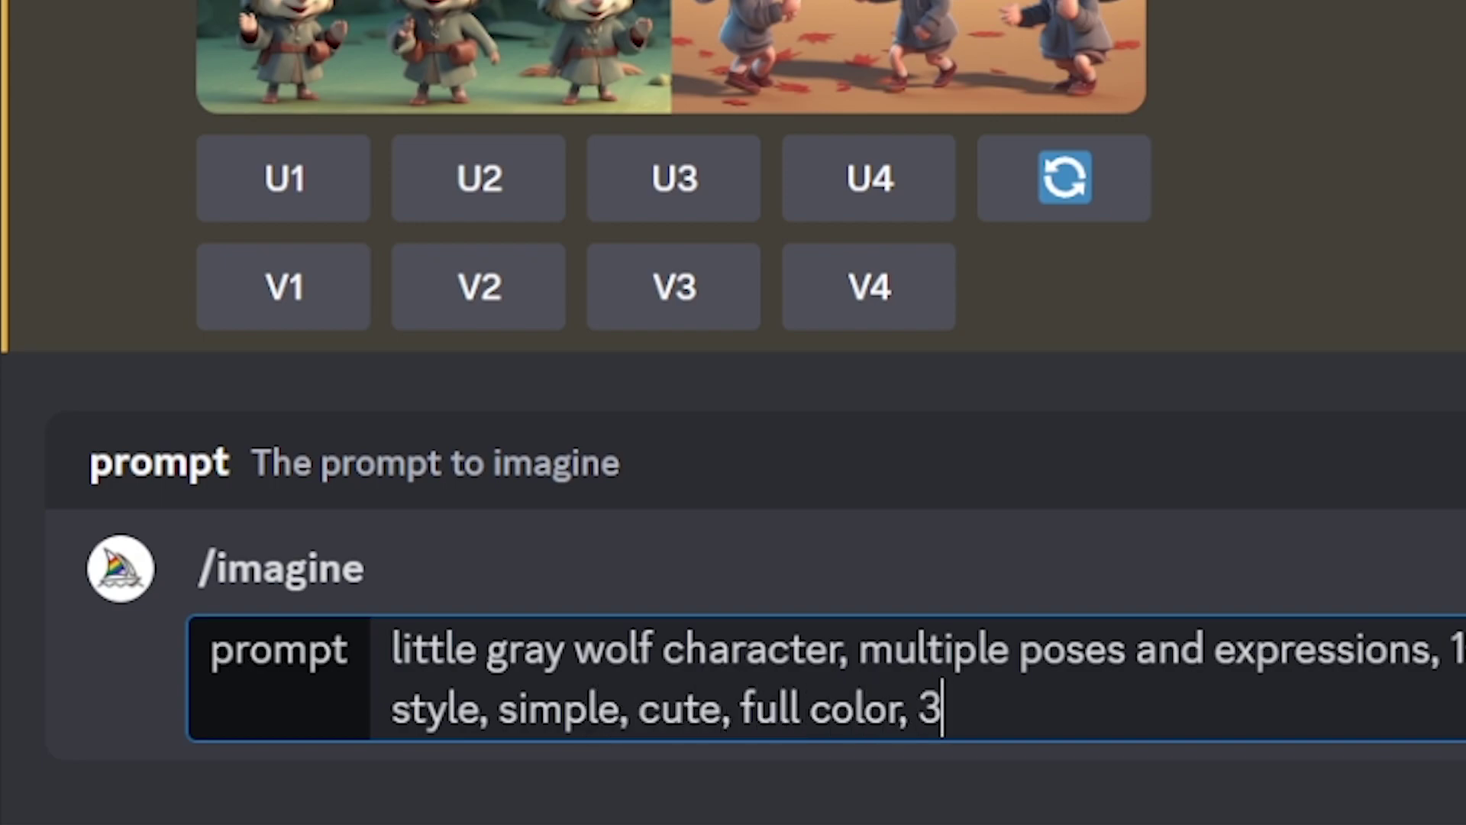
text(d model, )
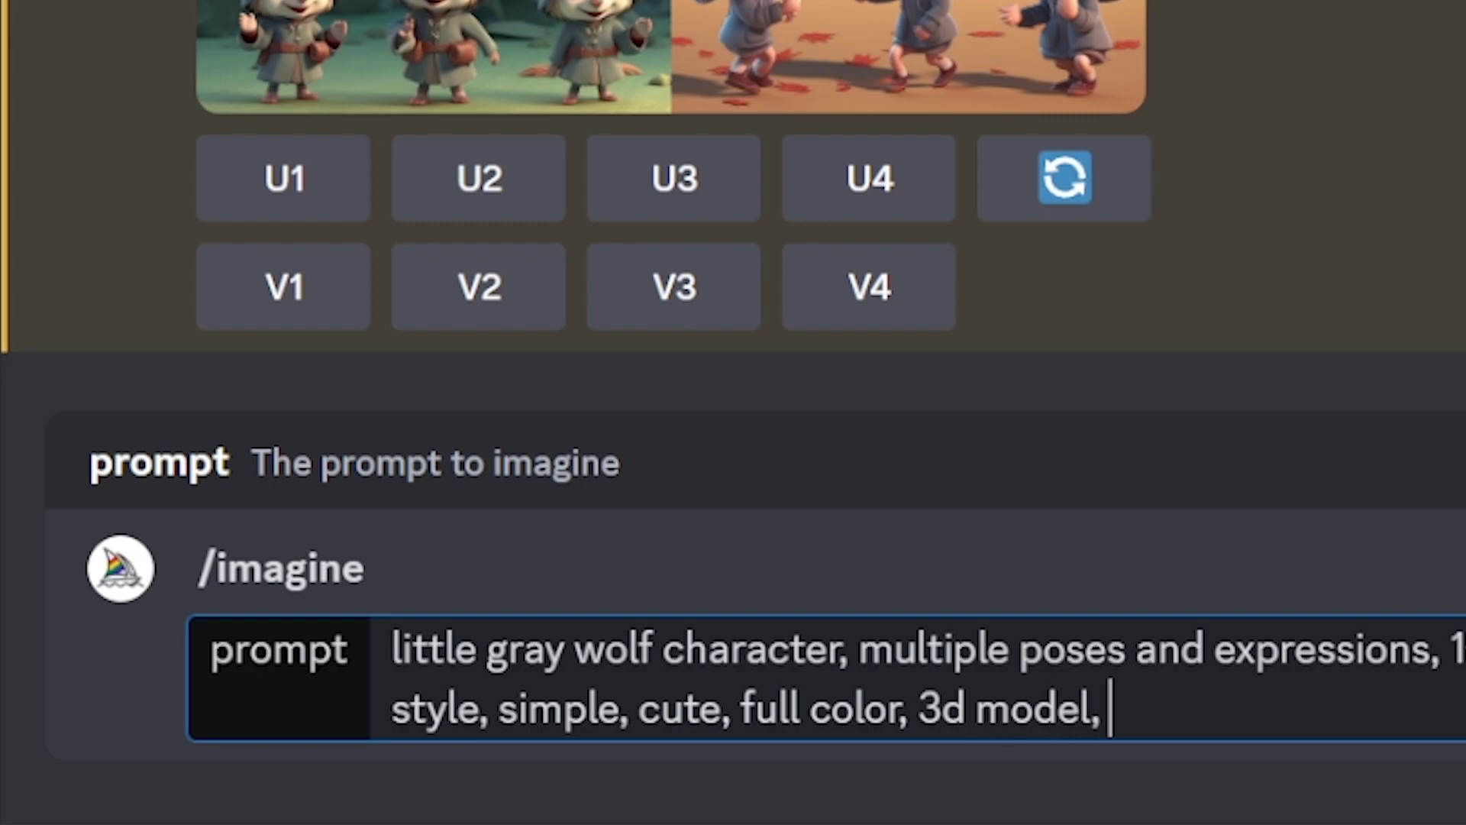
text(light and shadow)
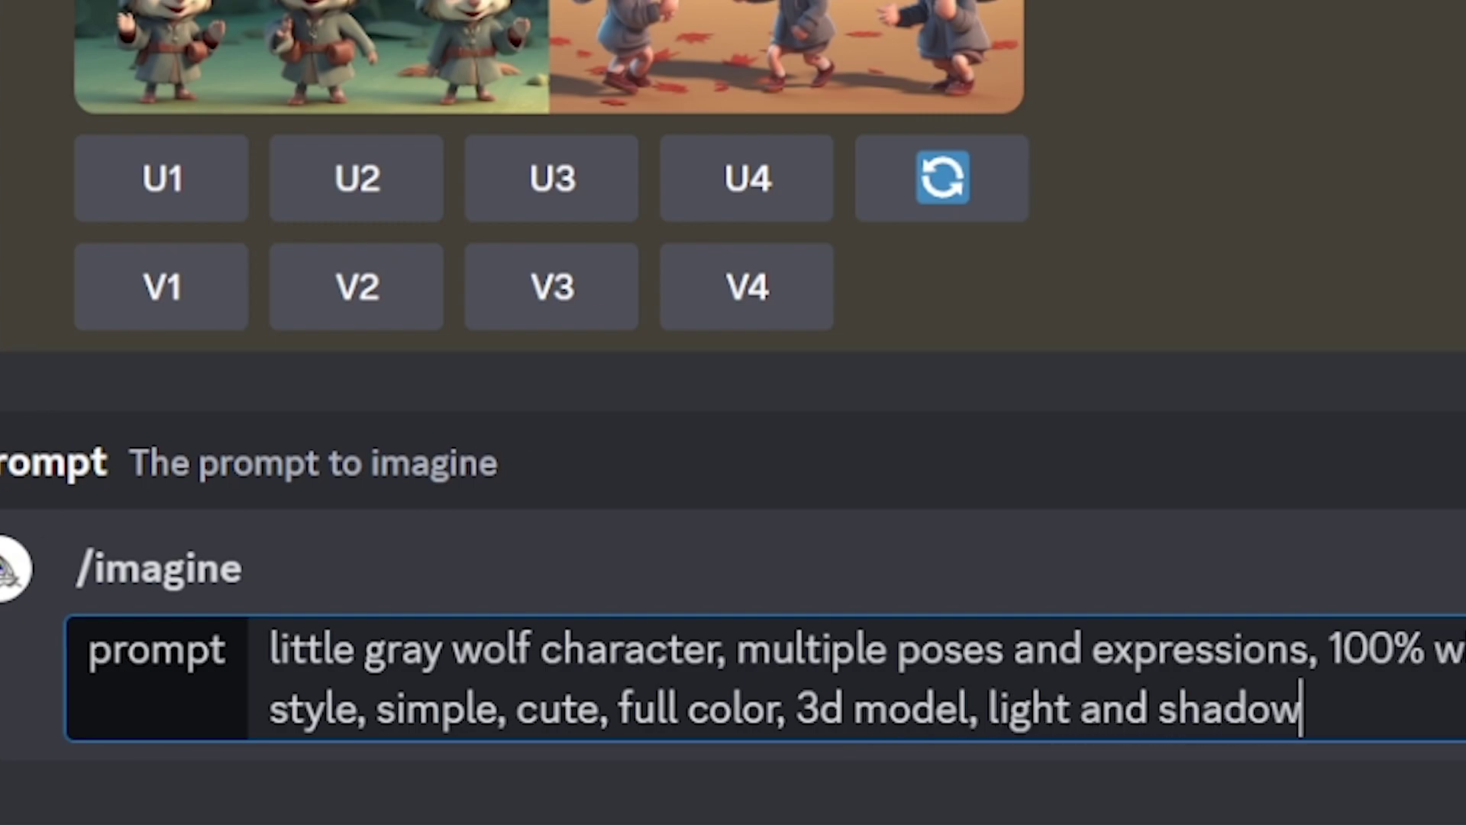
text(, light and shadow,)
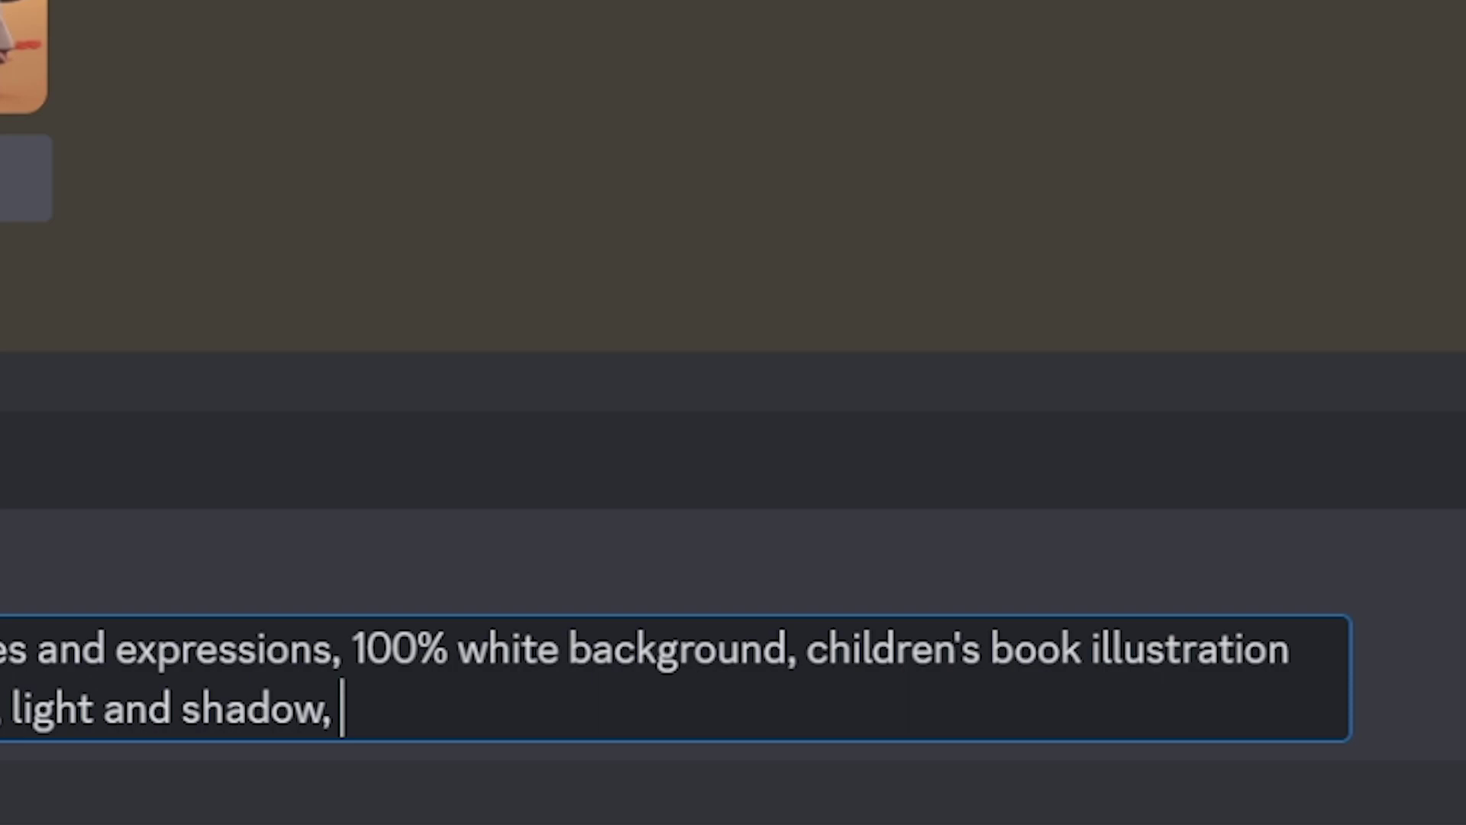
- Append the outfit and color details "no shoes, gray hat, gray hooded dress, gray clothes, flat color" to the prompt
text( no shoes)
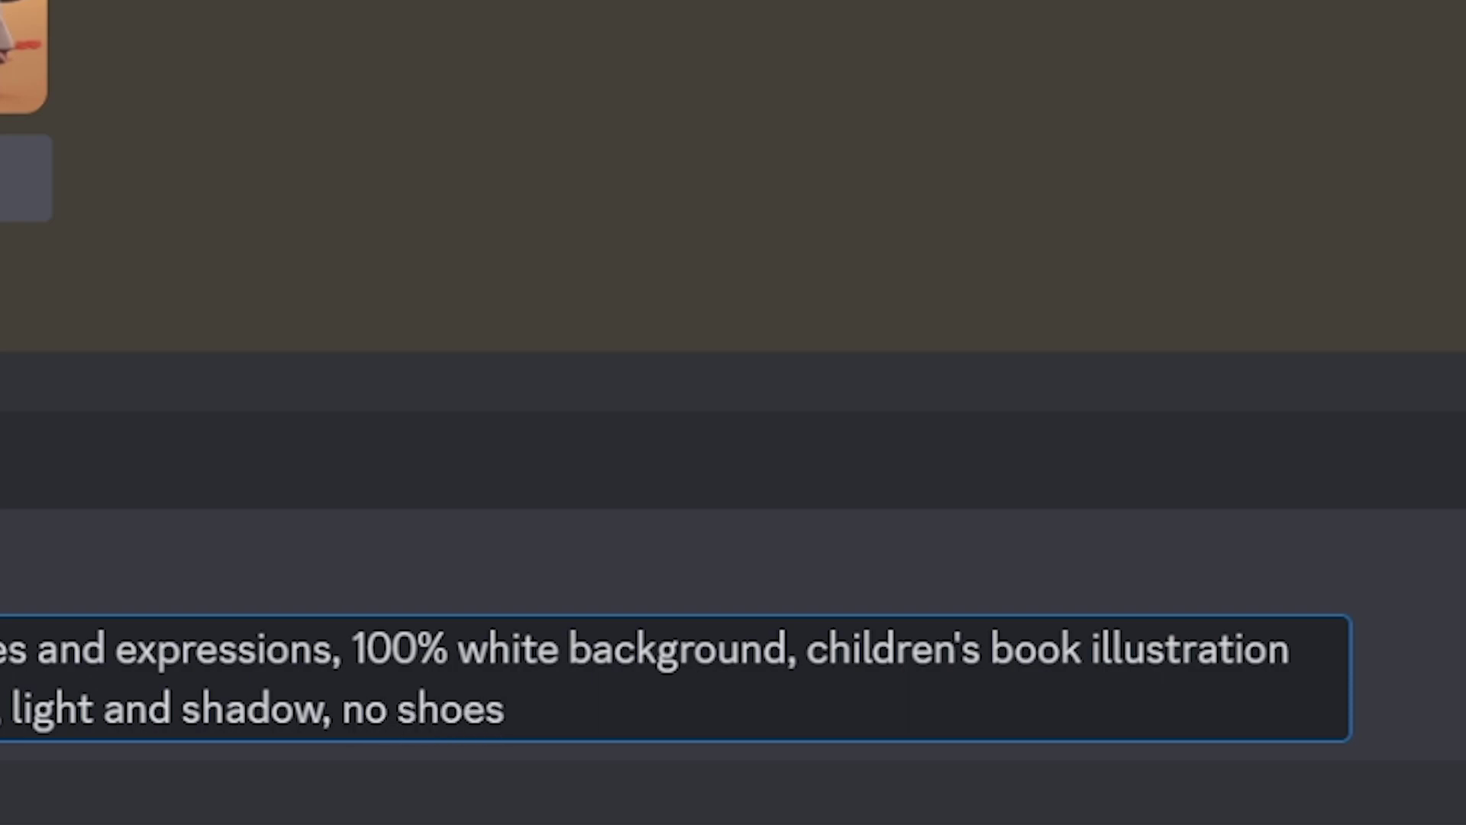
text(, gray hat,)
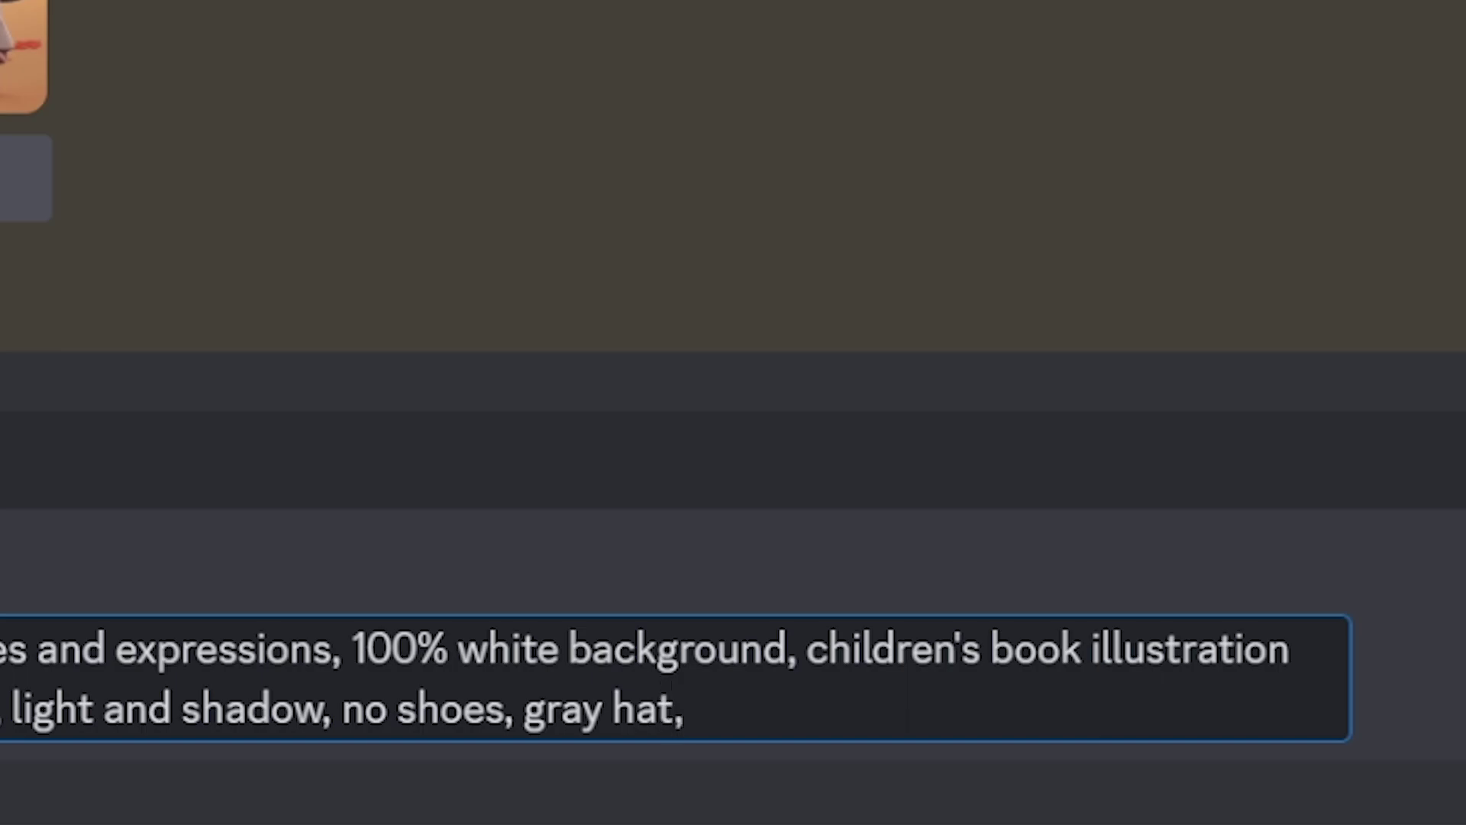
text( gray)
text( hoo)
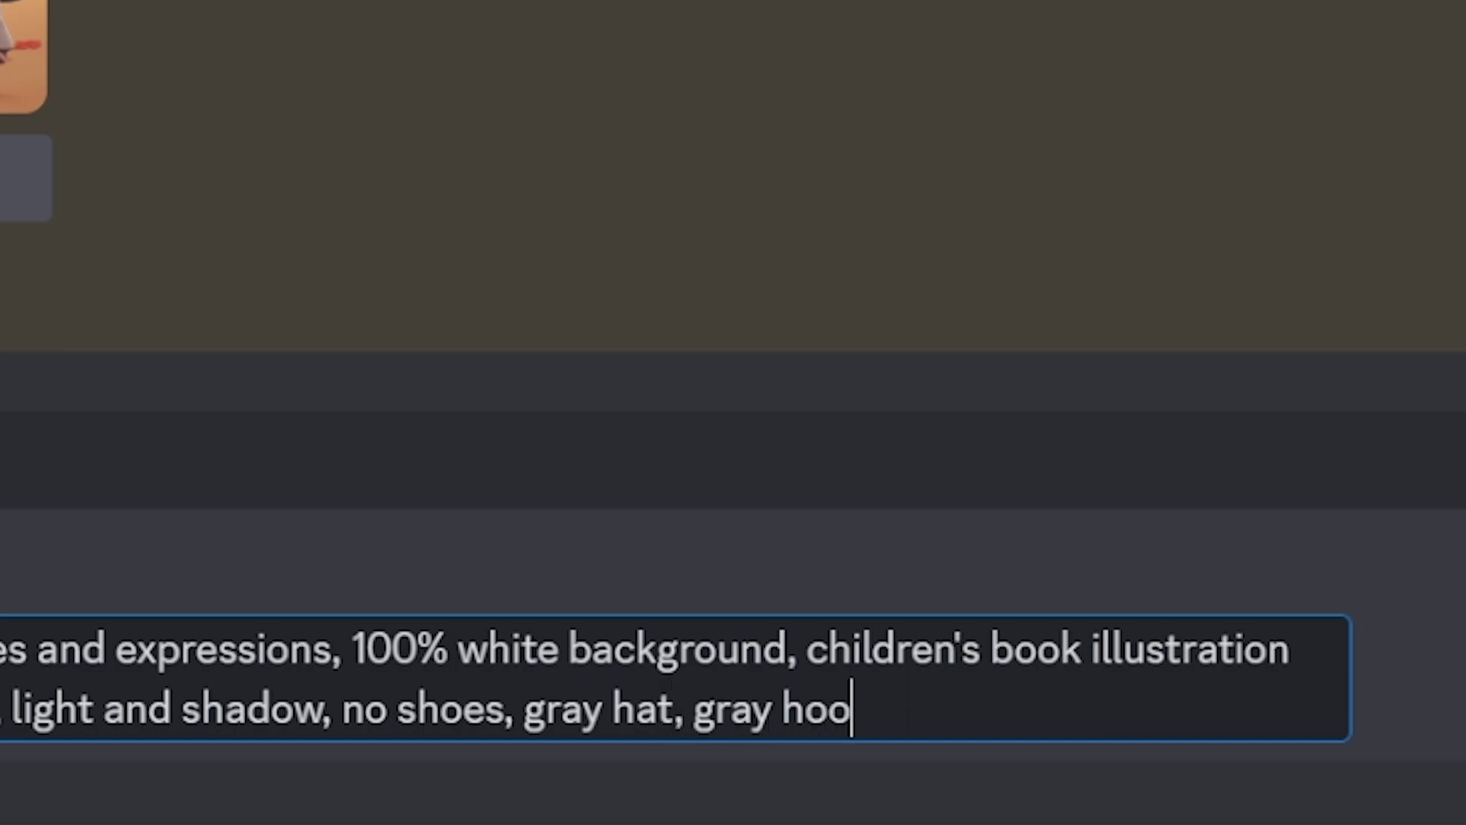
text(ded dress, gray c)
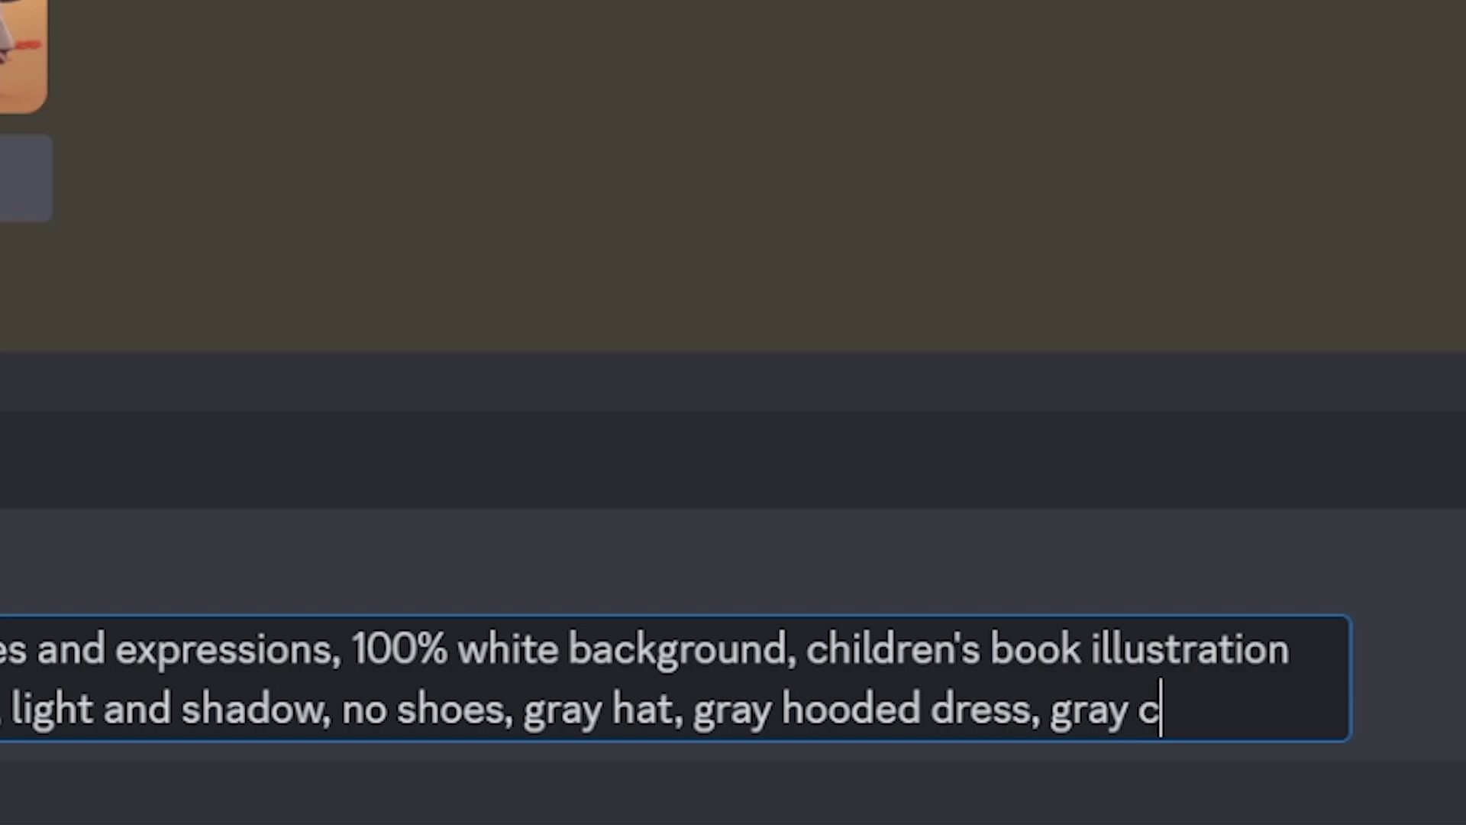
text(lothes, flat color)
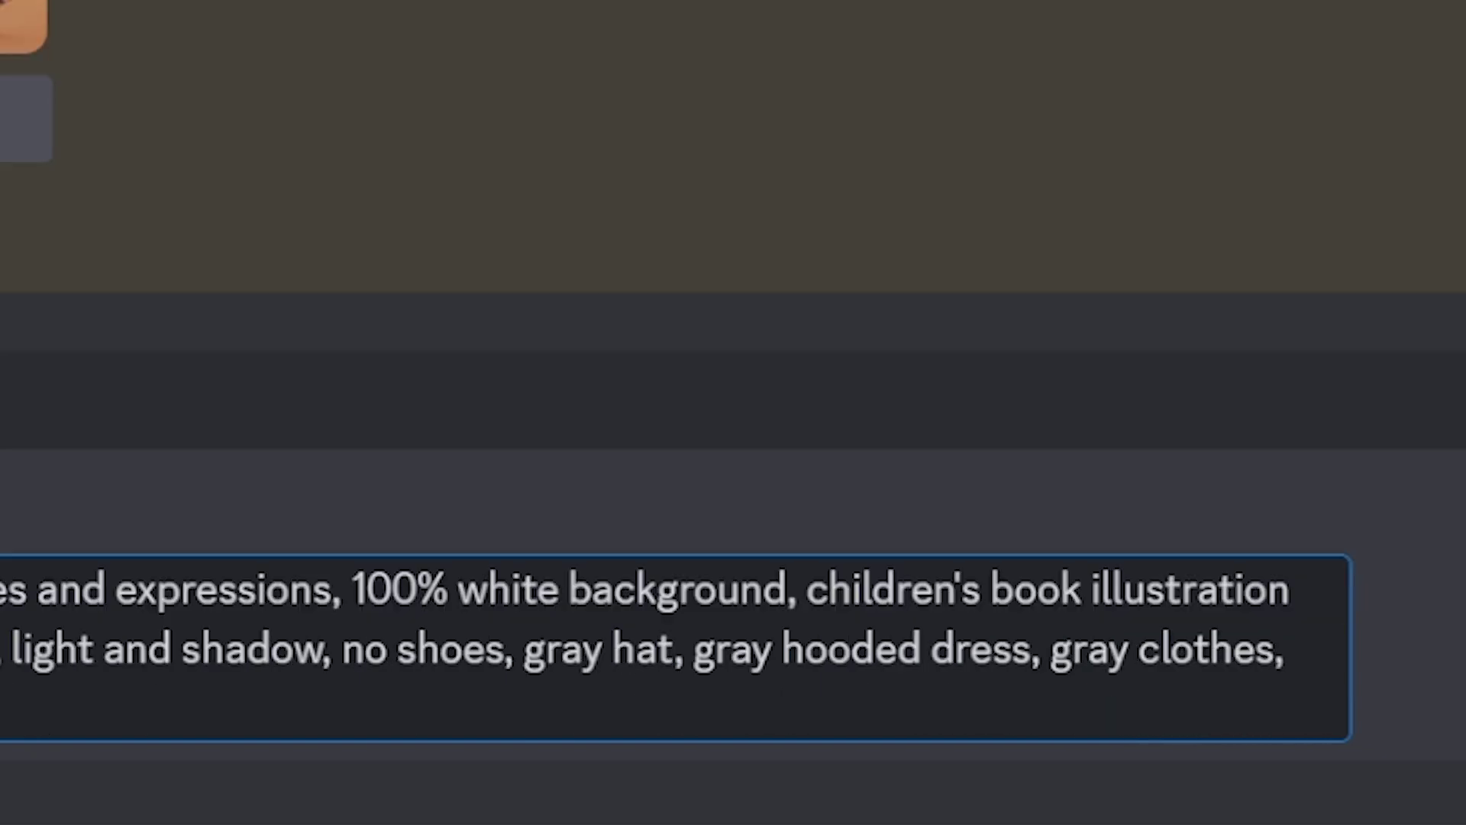
- Finish the prompt with the exclusion parameter ", --no outline"
text(, --no o)
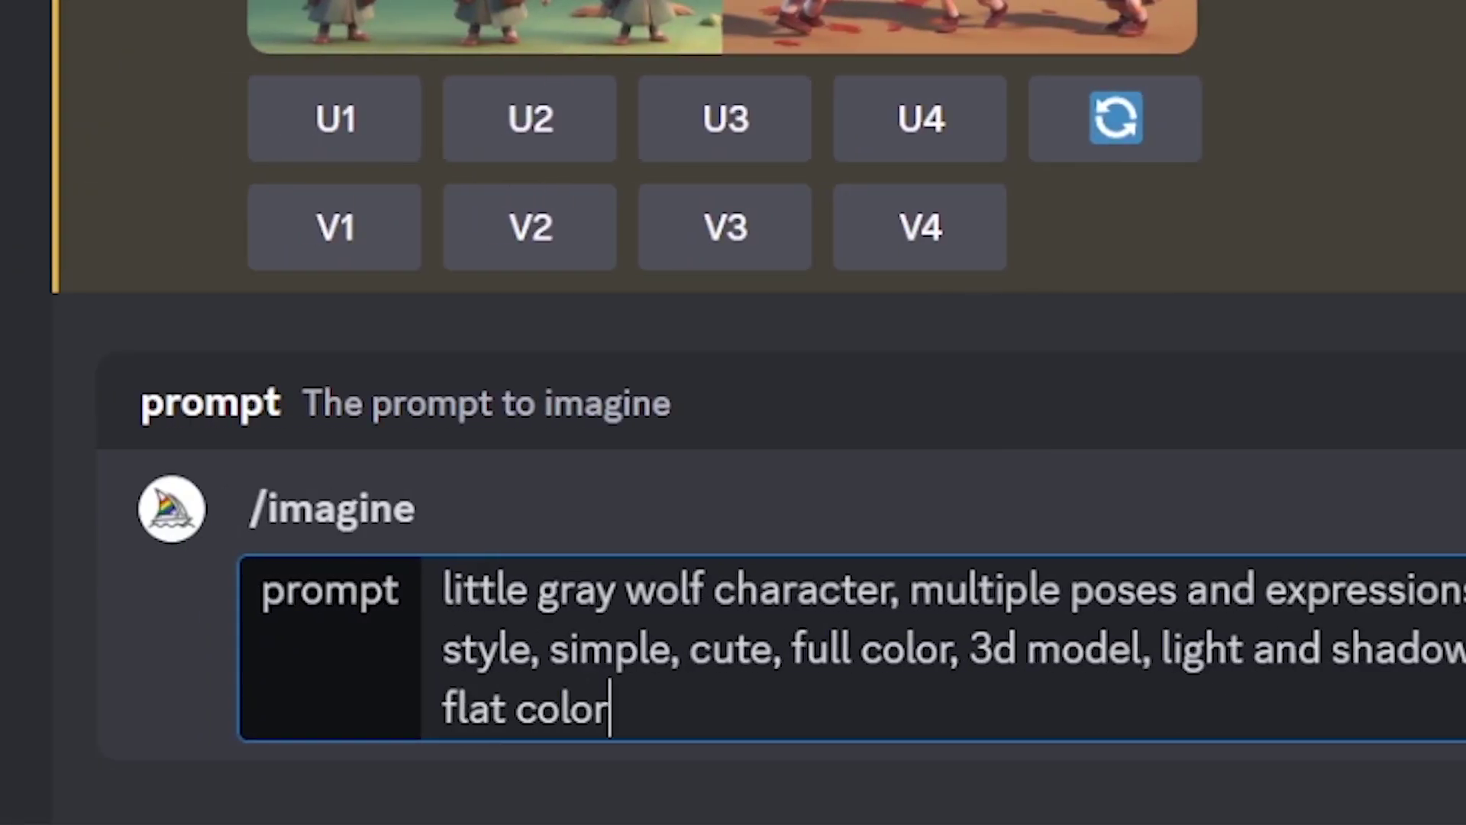
text(utline)
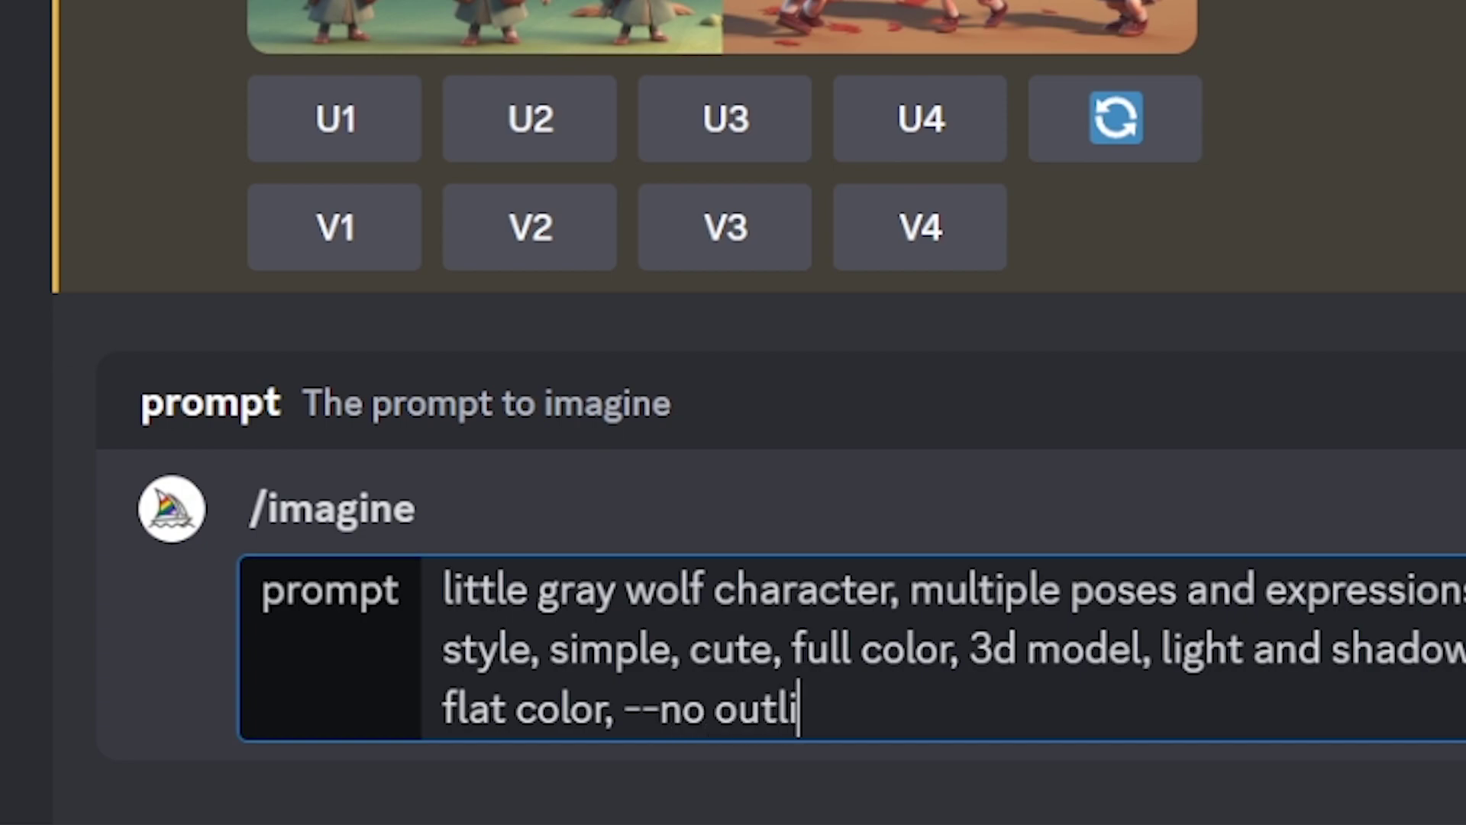
- Highlight the full "--no outline" parameter in the prompt, followed by its "--no" and "outline" parts separately
key(ctrl+shift+Left)
key(ctrl+shift+Left)
key(ctrl+shift+Left)
key(ctrl+shift+Left)
key(shift+Right)
key(shift+Right)
key(shift+Right)
key(shift+Right)
key(shift+Right)
key(shift+Right)
key(shift+Right)
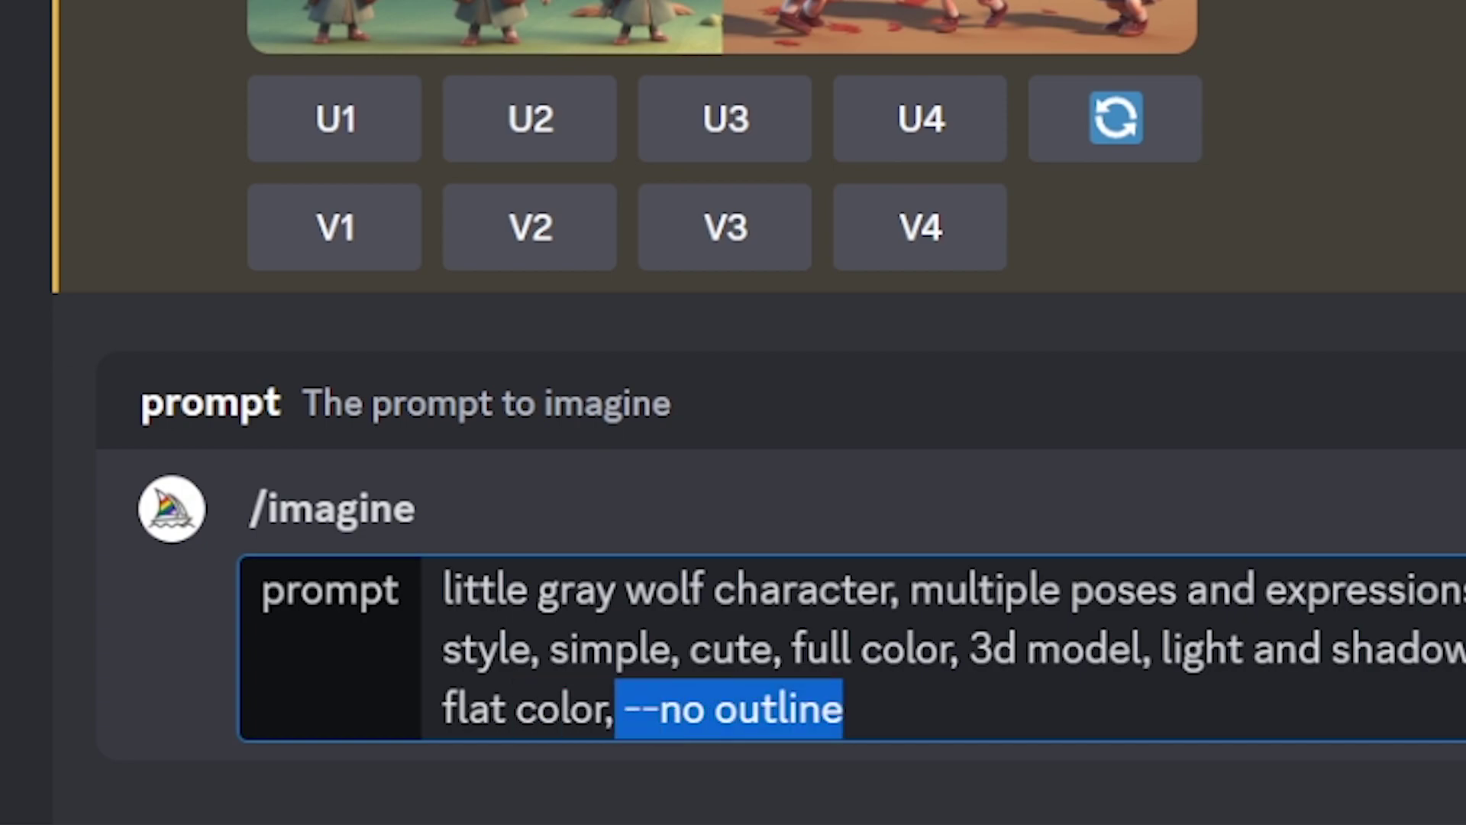
key(Left)
key(shift+Right)
key(shift+Right)
key(shift+Right)
key(shift+Right)
key(shift+Right)
key(shift+Left)
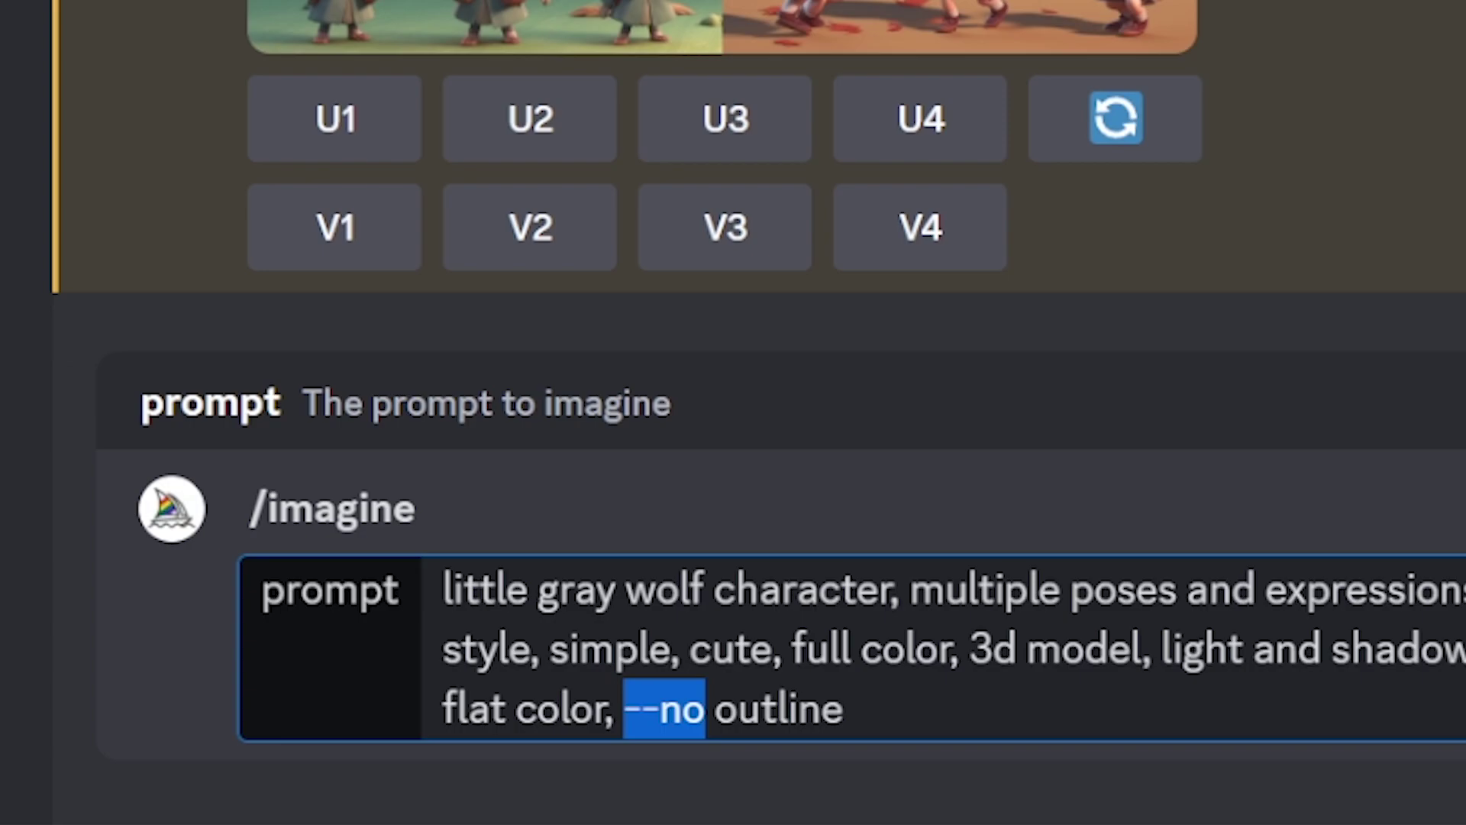
key(Right)
key(Right)
key(ctrl+shift+Right)
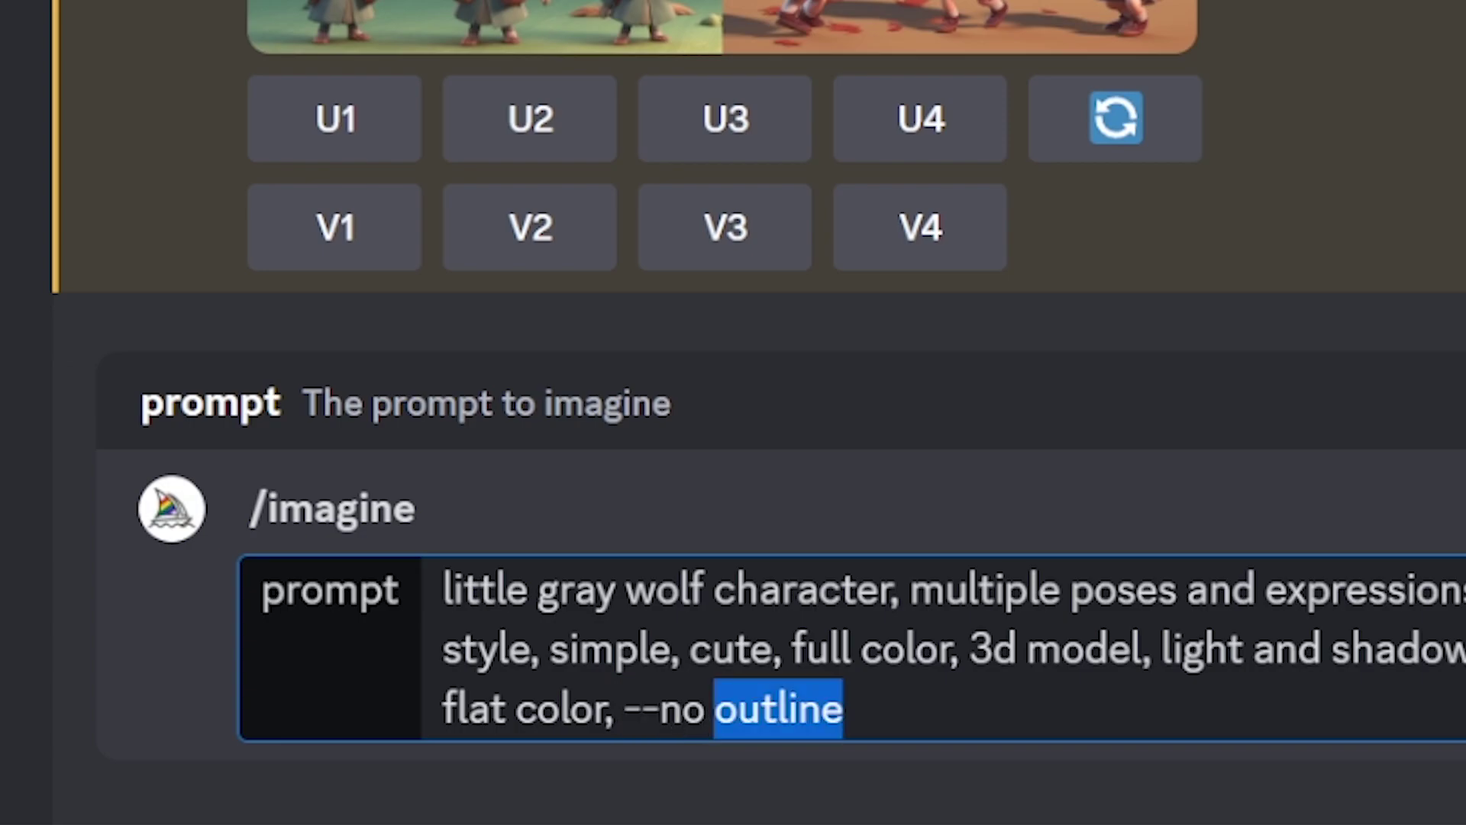
key(Right)
- Submit the gray wolf prompt and view the generated image grid enlarged
key(Return)
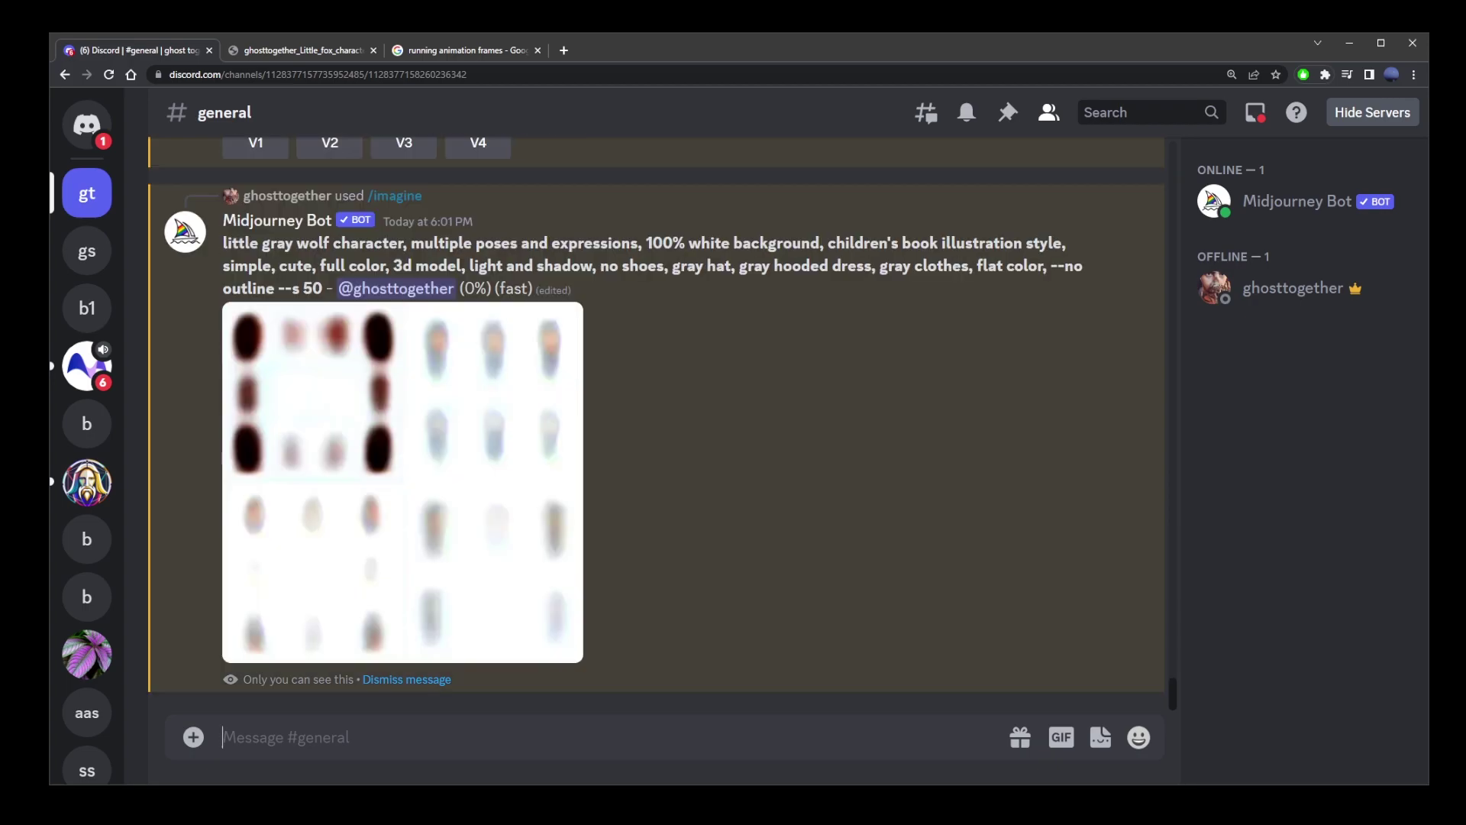
click(458, 534)
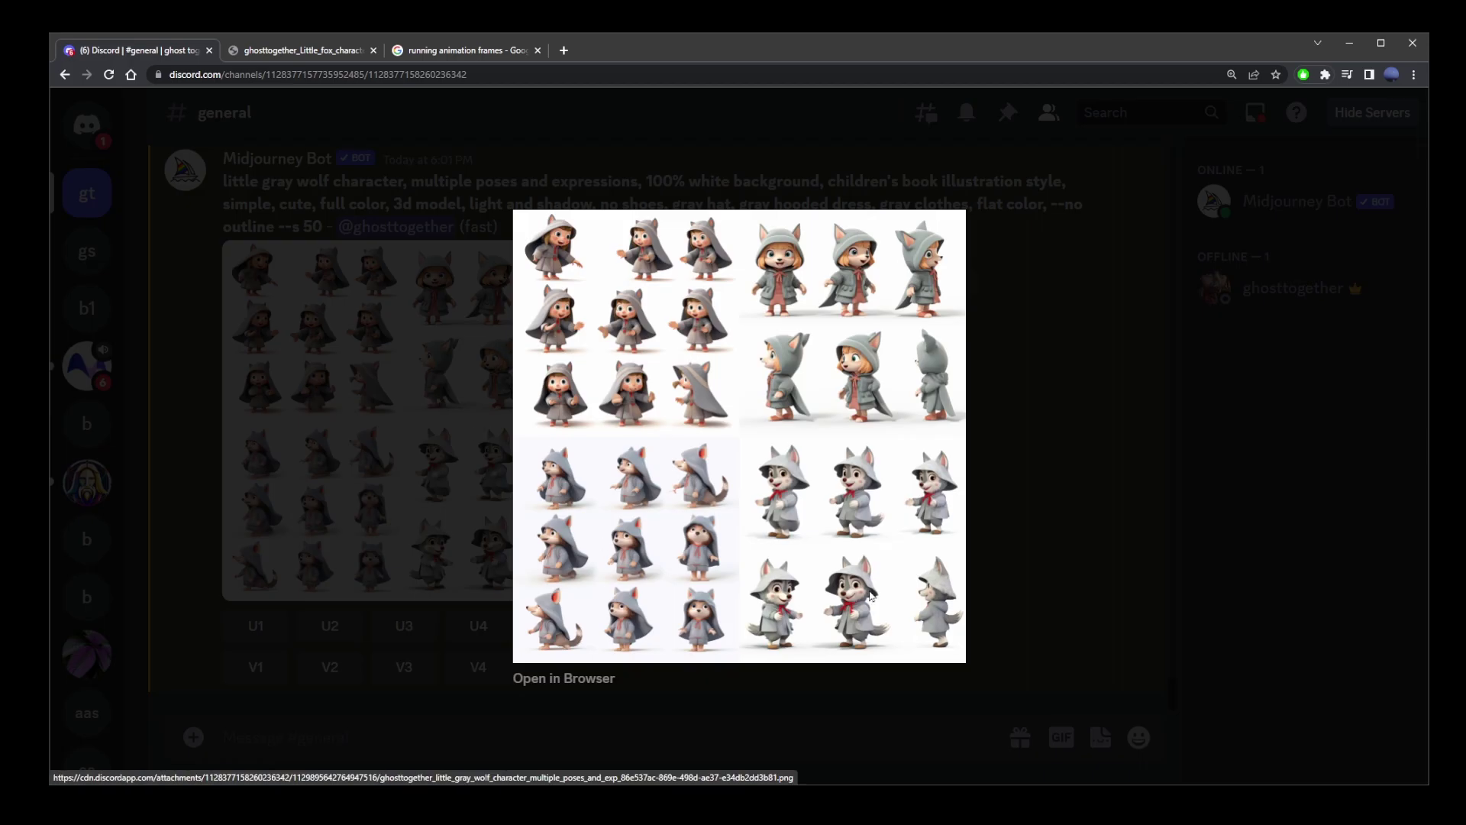
key(Escape)
- Regenerate the wolf image grid with the same prompt and upscale the fourth image of the new grid
click(553, 623)
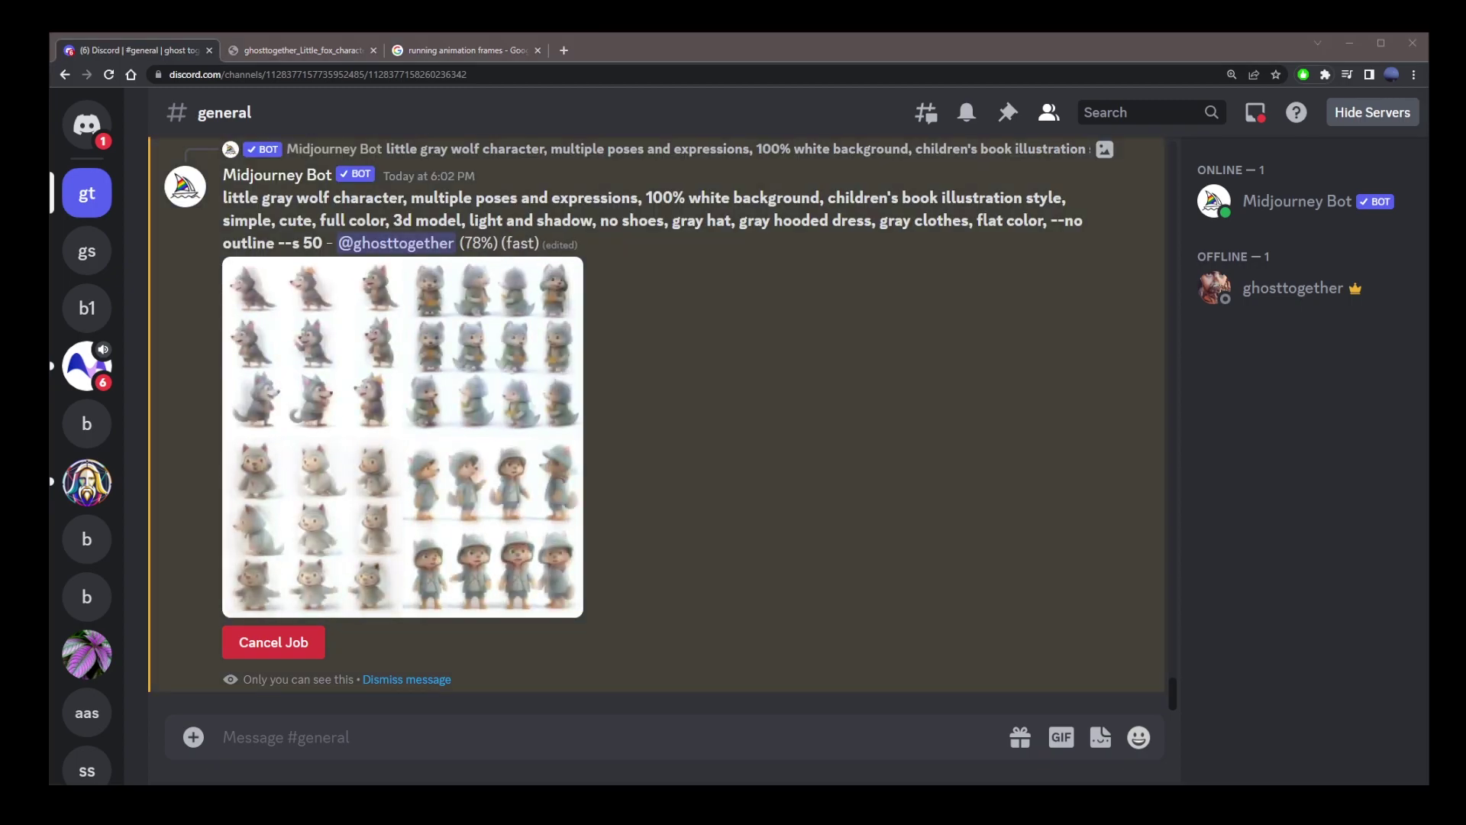
click(403, 428)
key(Escape)
click(478, 624)
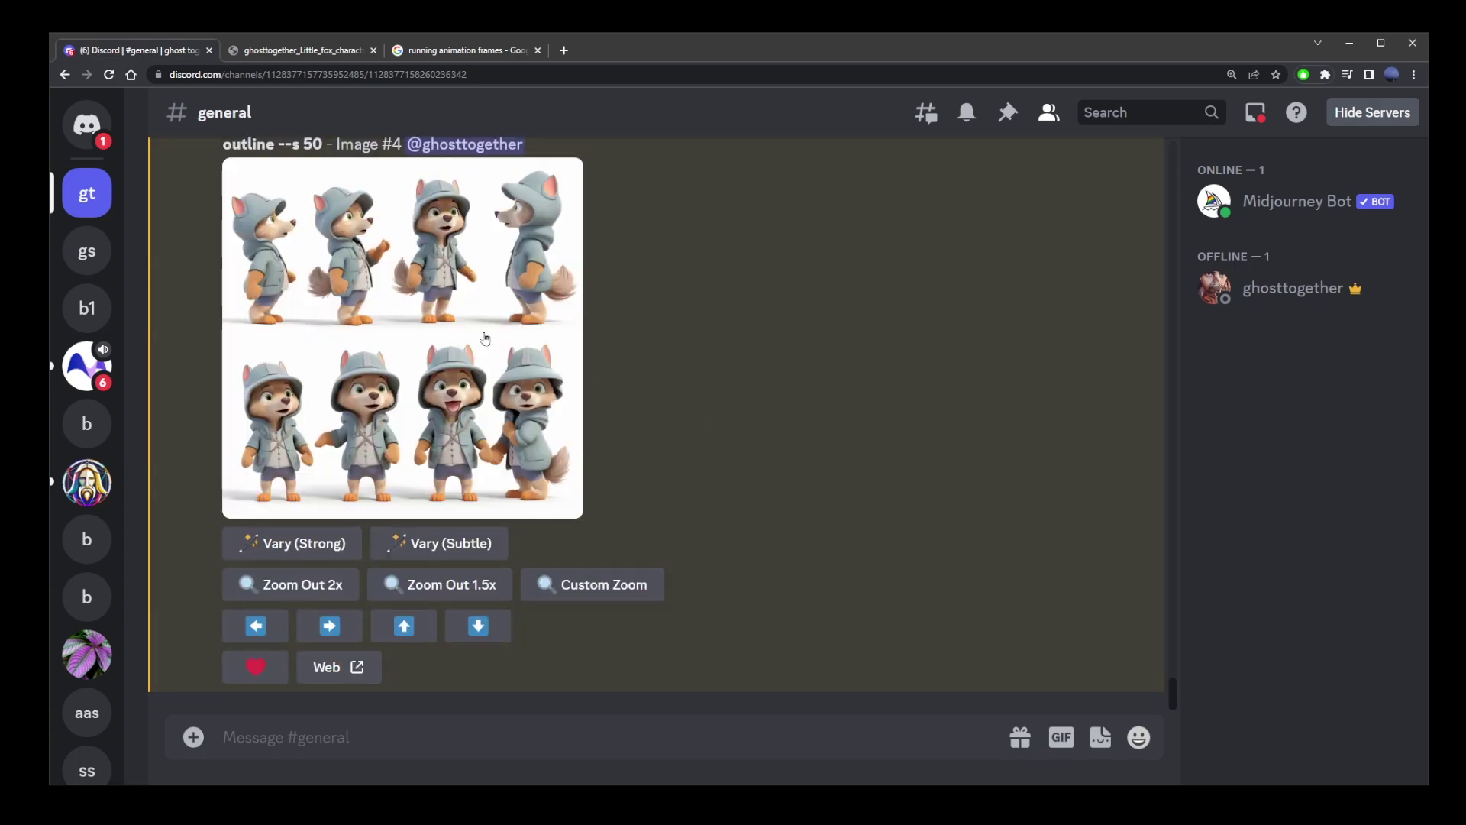
- Examine the upscaled wolf character poses at enlarged size and review the image's message in the channel
click(481, 334)
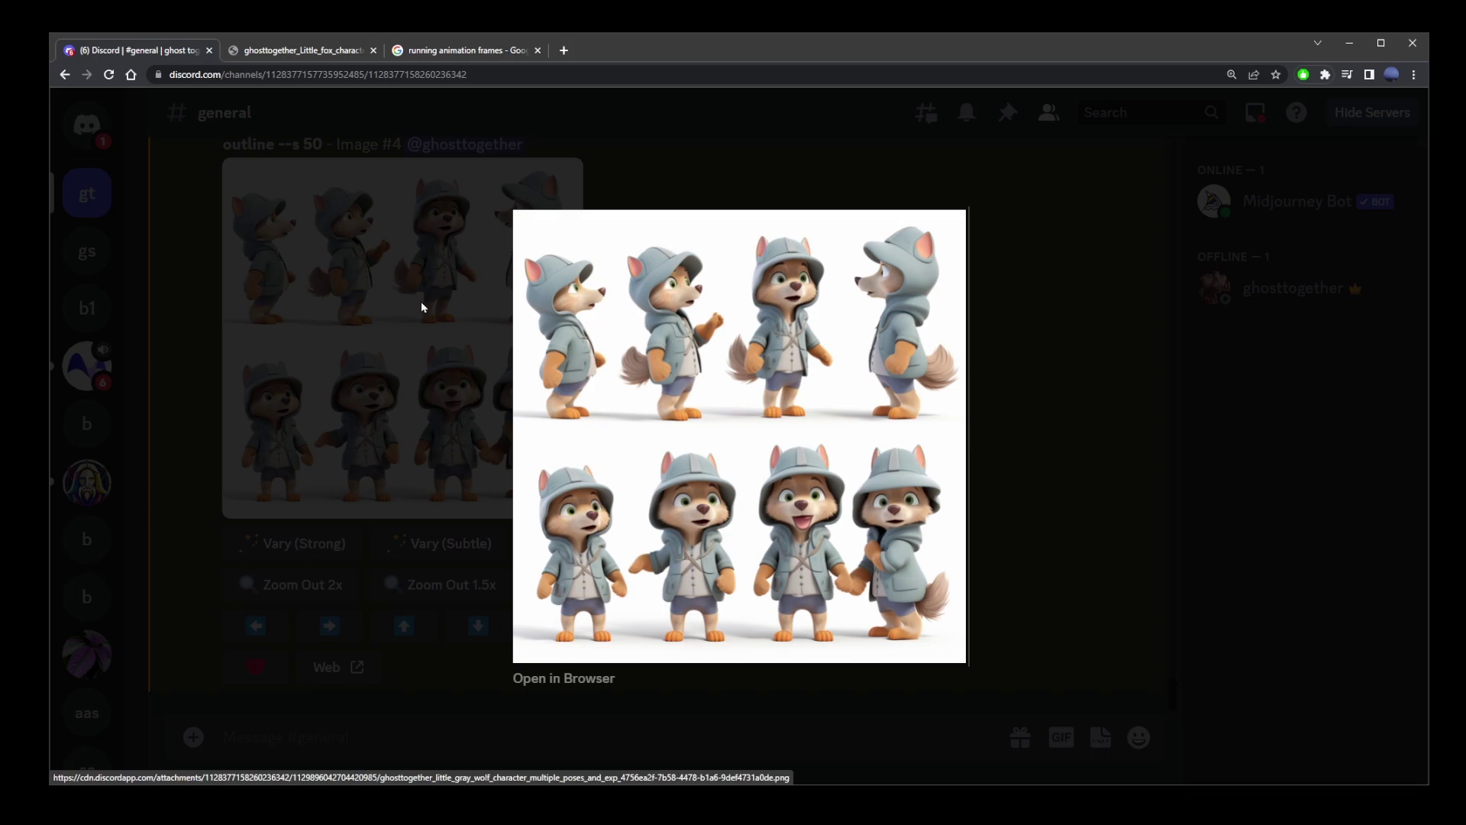
click(421, 306)
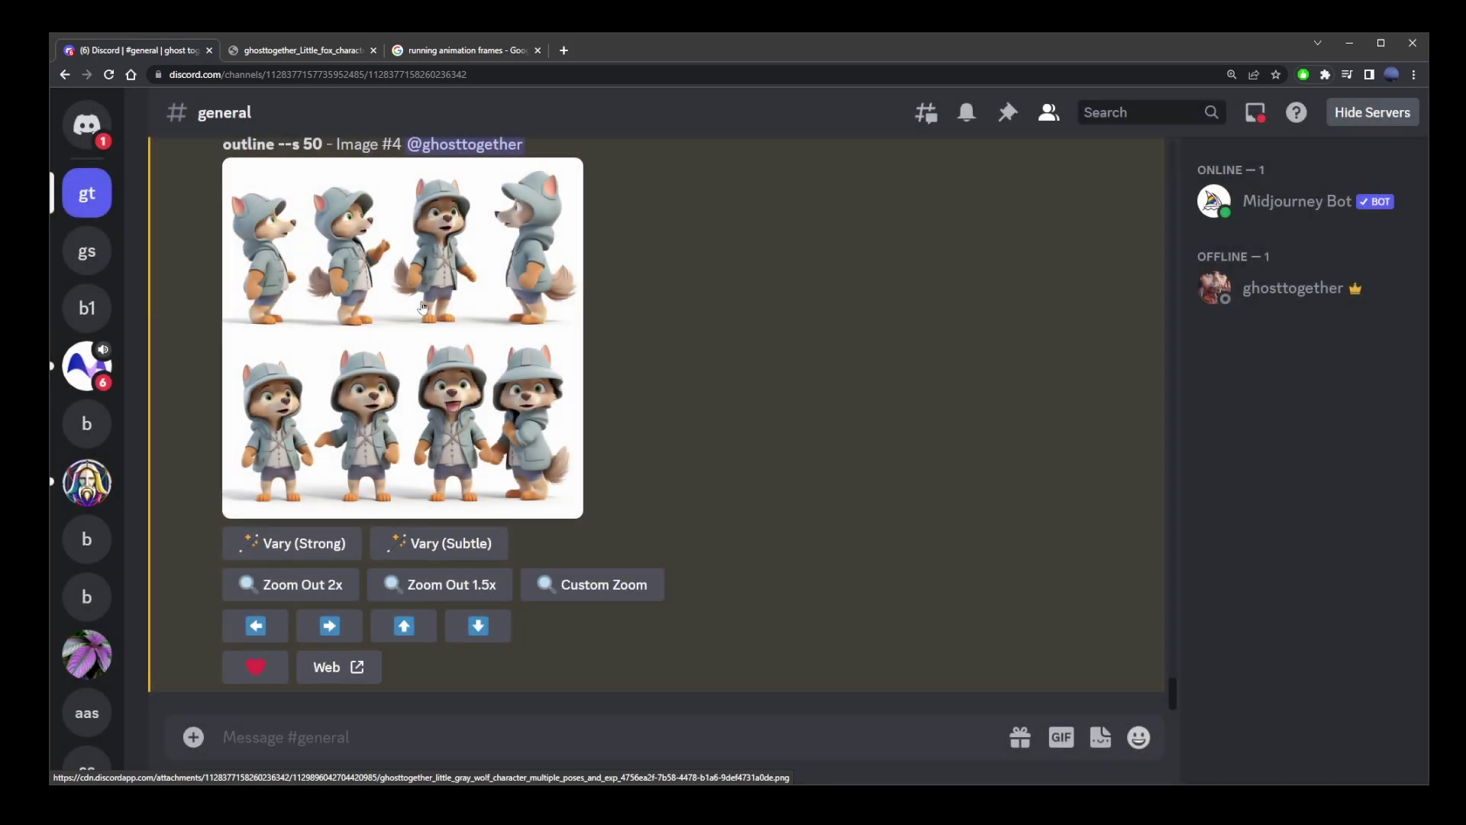
scroll(669, 454, up, 2)
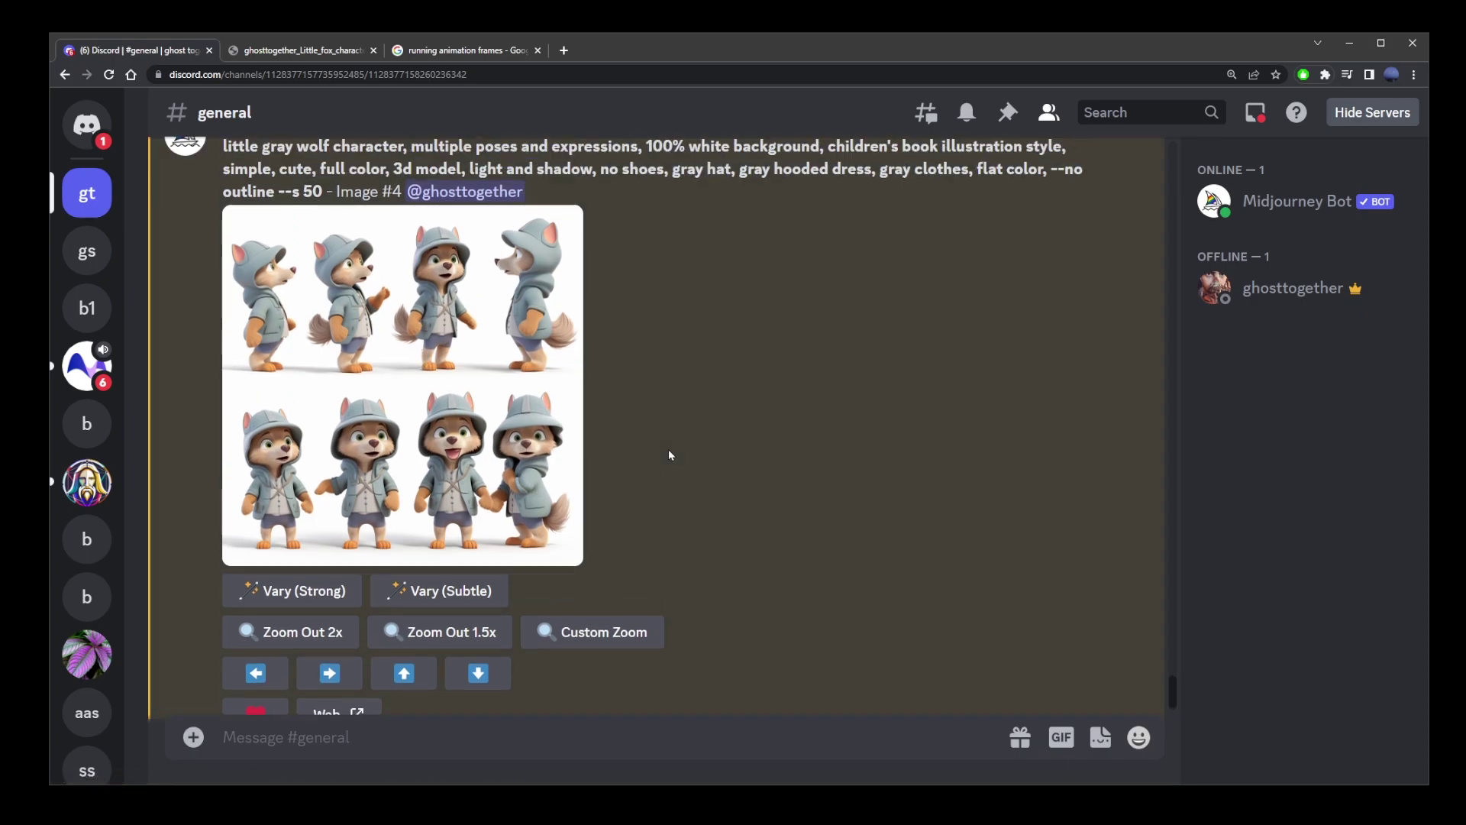
scroll(679, 440, up, 2)
scroll(679, 440, down, 2)
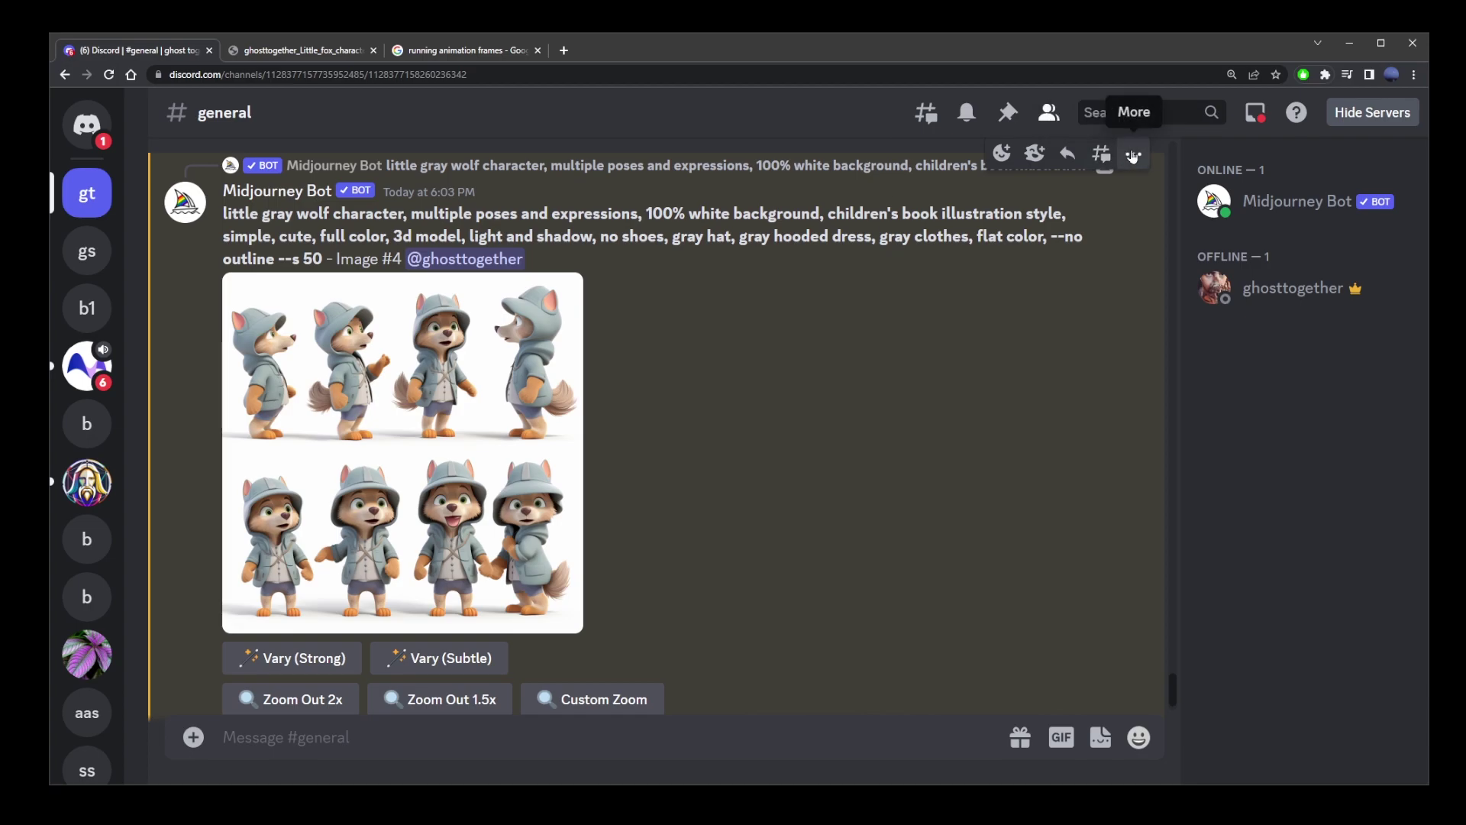
- React to the upscaled gray wolf message with the envelope emoji
click(1134, 157)
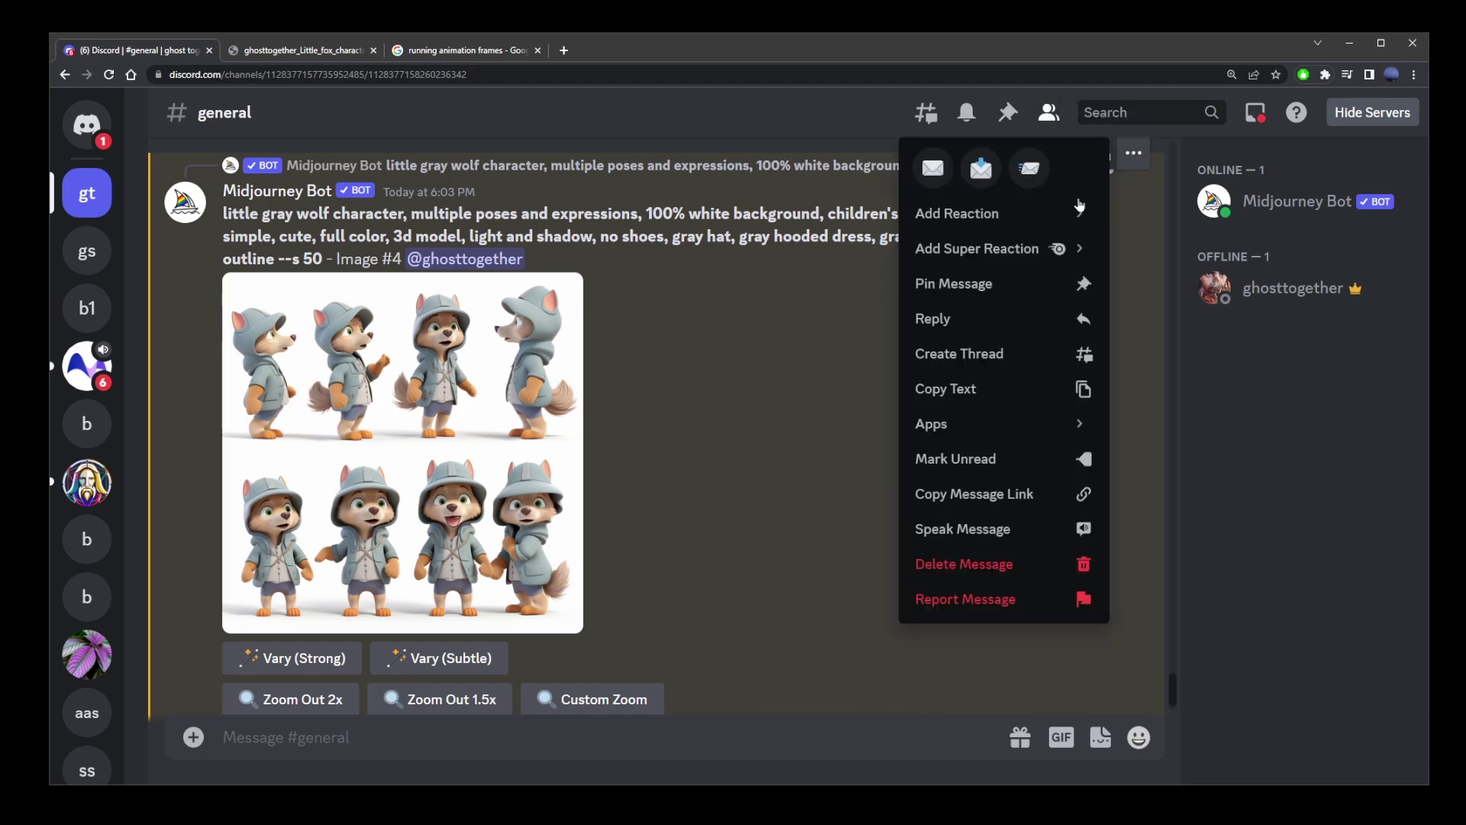
mouse_move(999, 216)
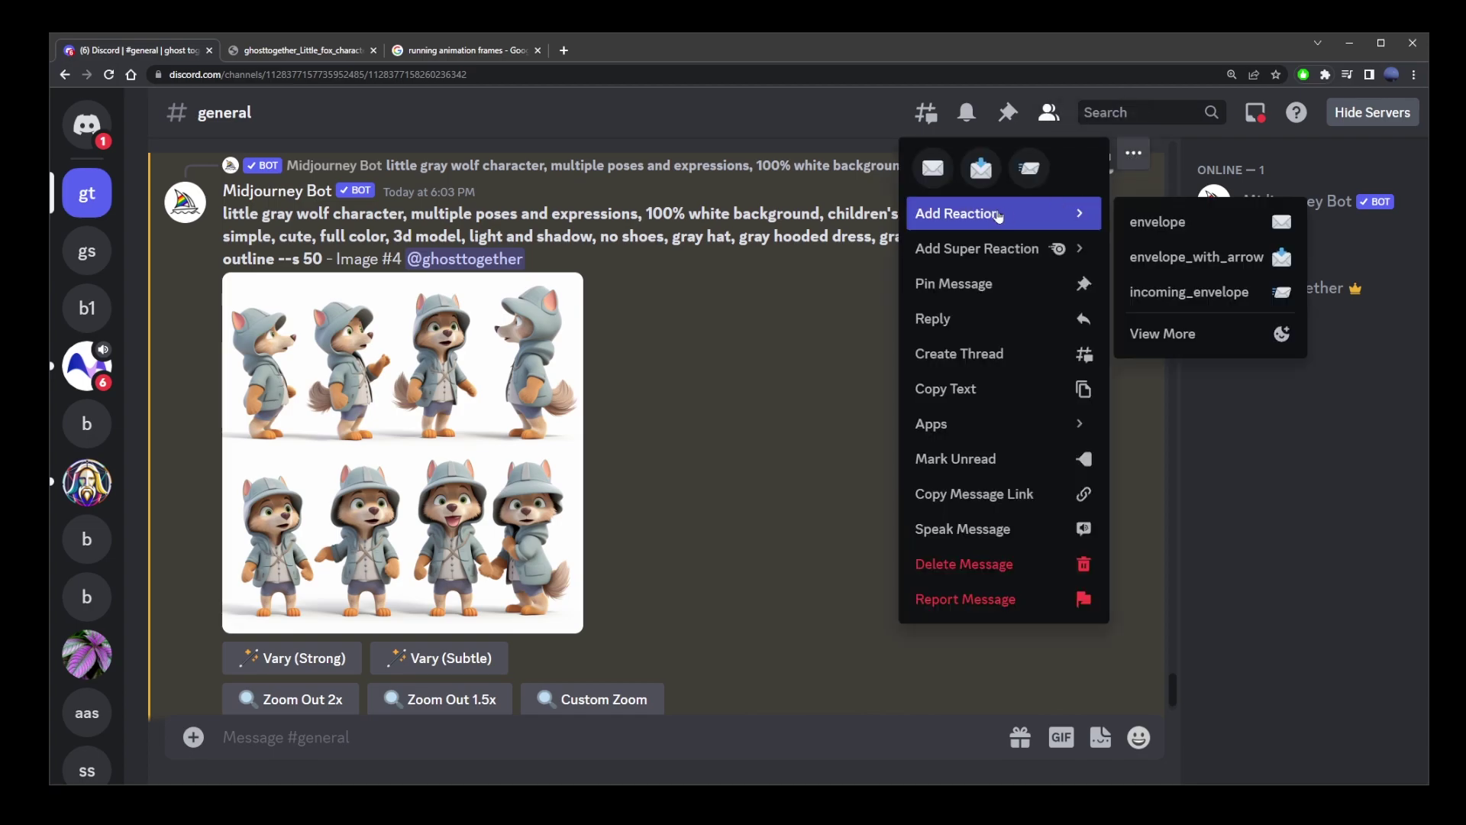
click(1220, 223)
scroll(672, 507, down, 2)
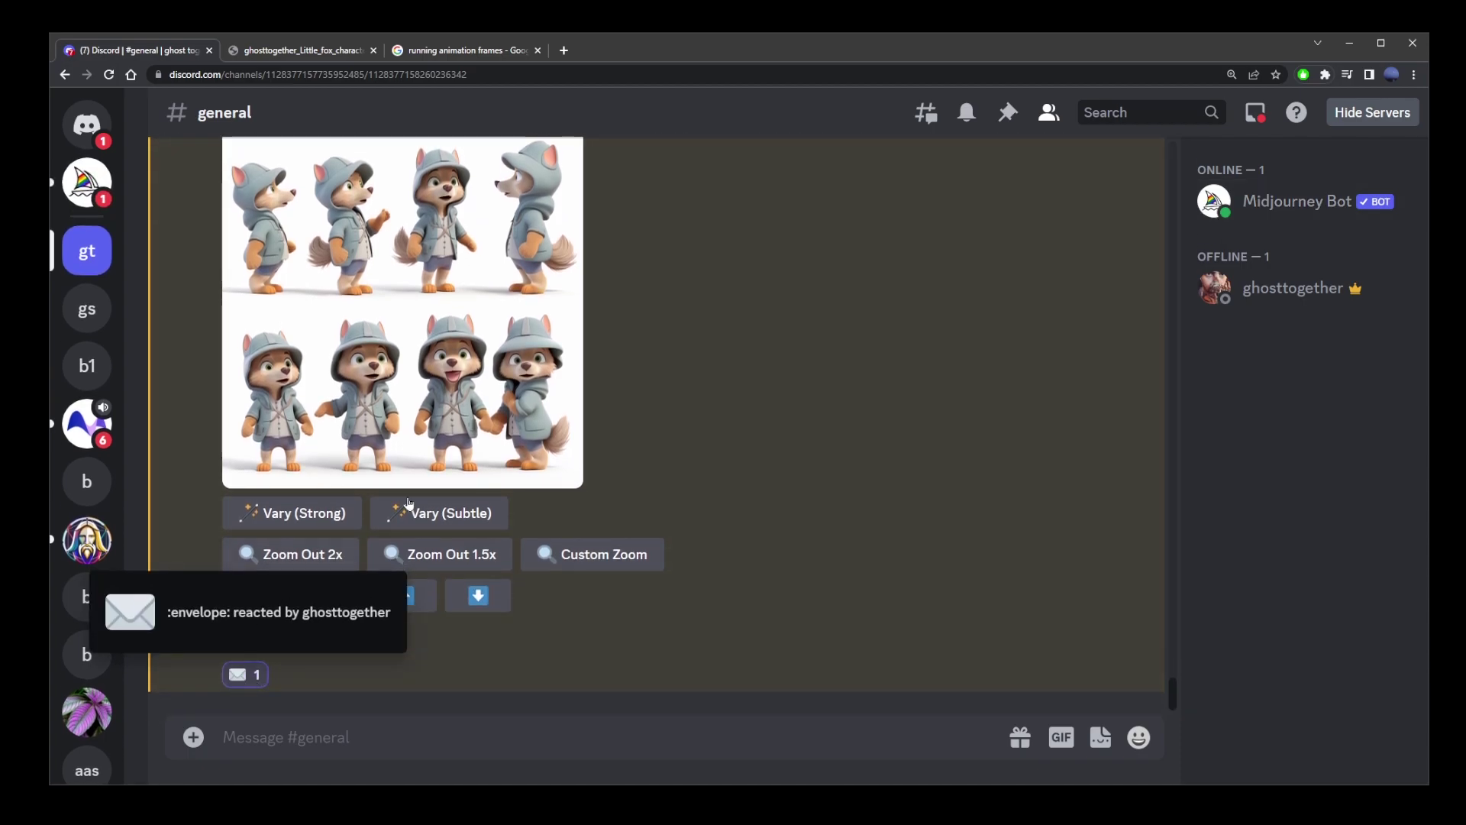
click(75, 182)
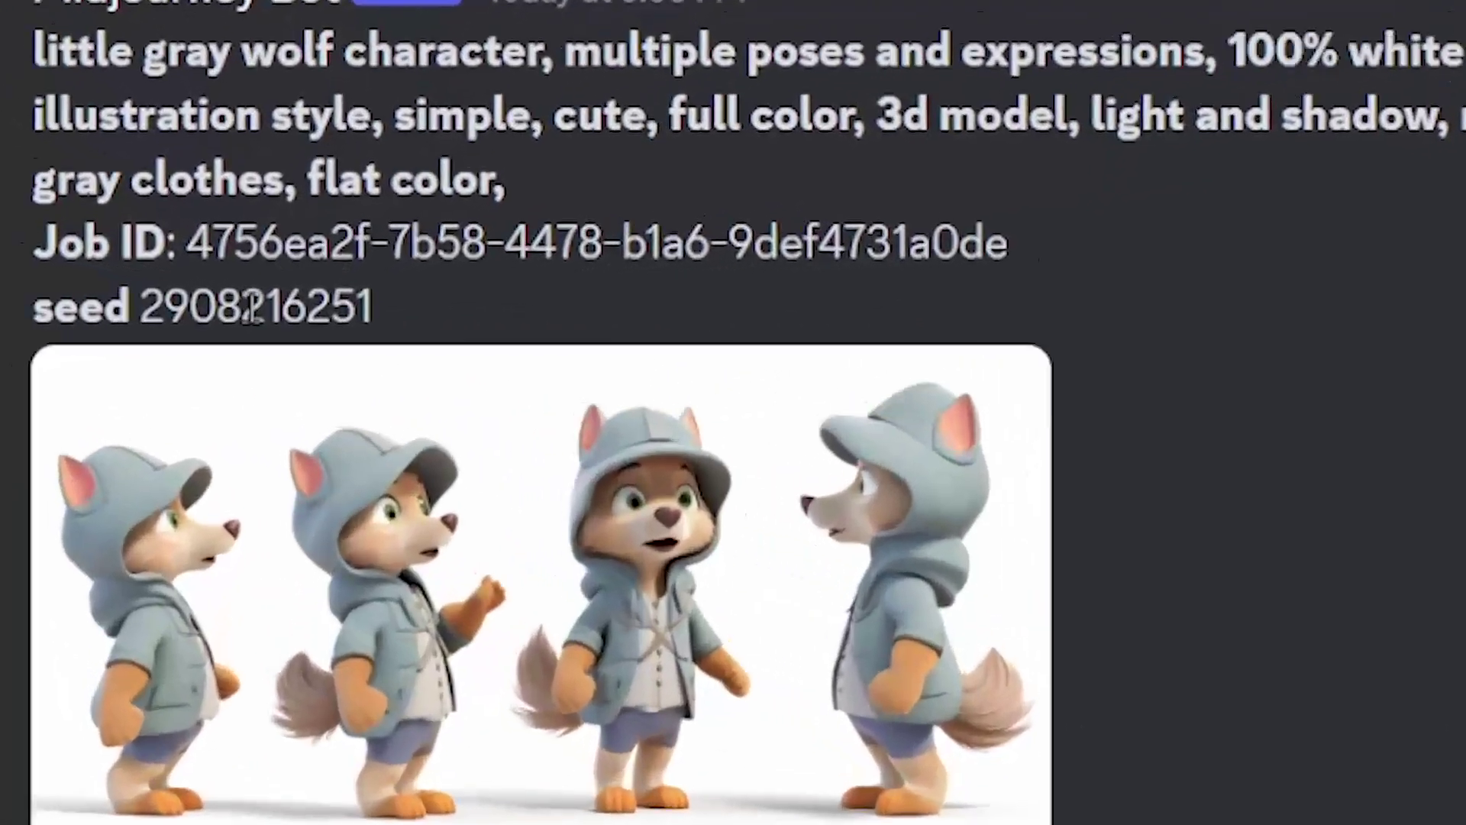
double_click(302, 305)
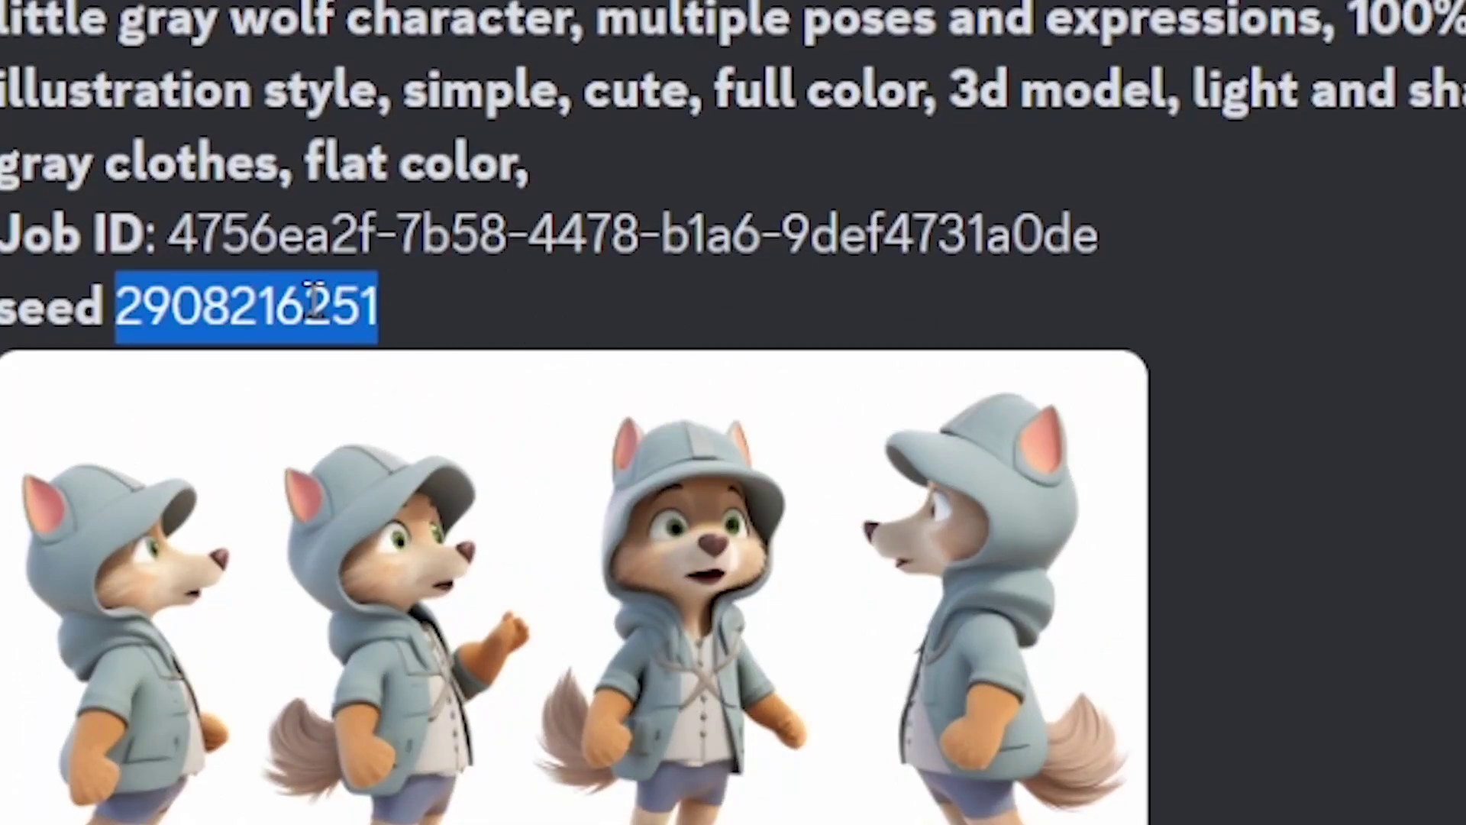
right_click(291, 306)
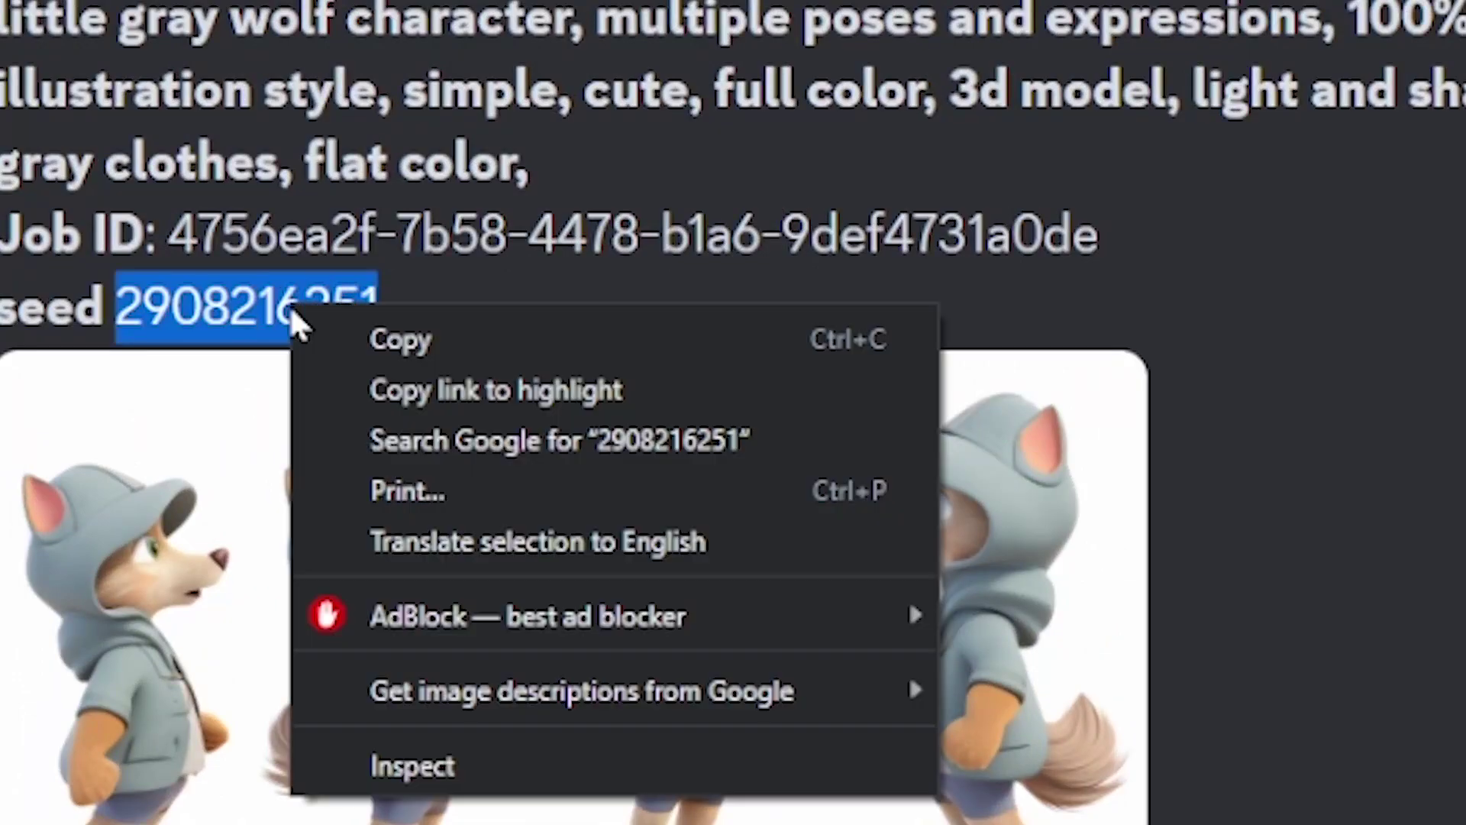
click(497, 342)
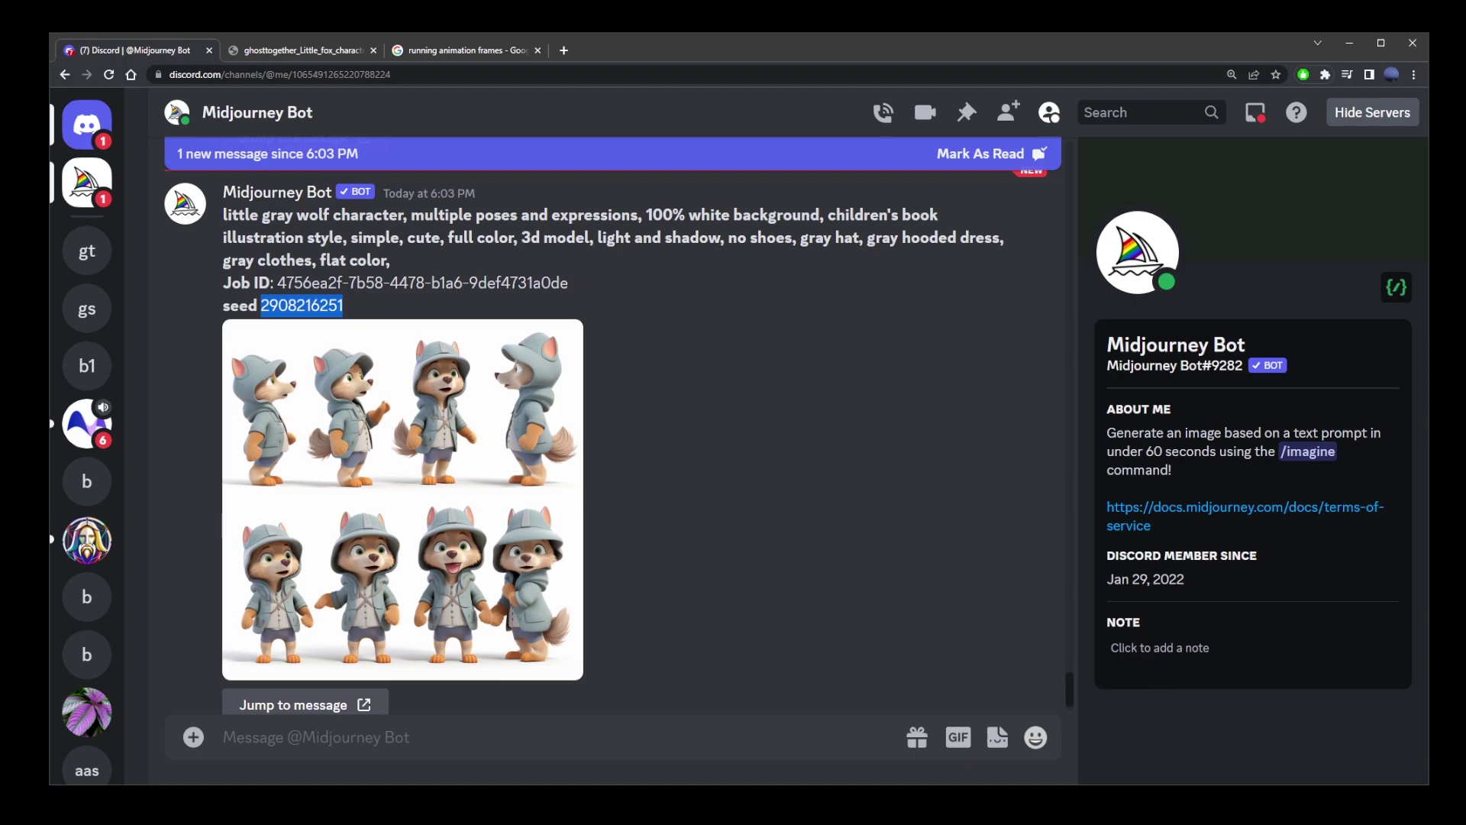
key(alt+Tab)
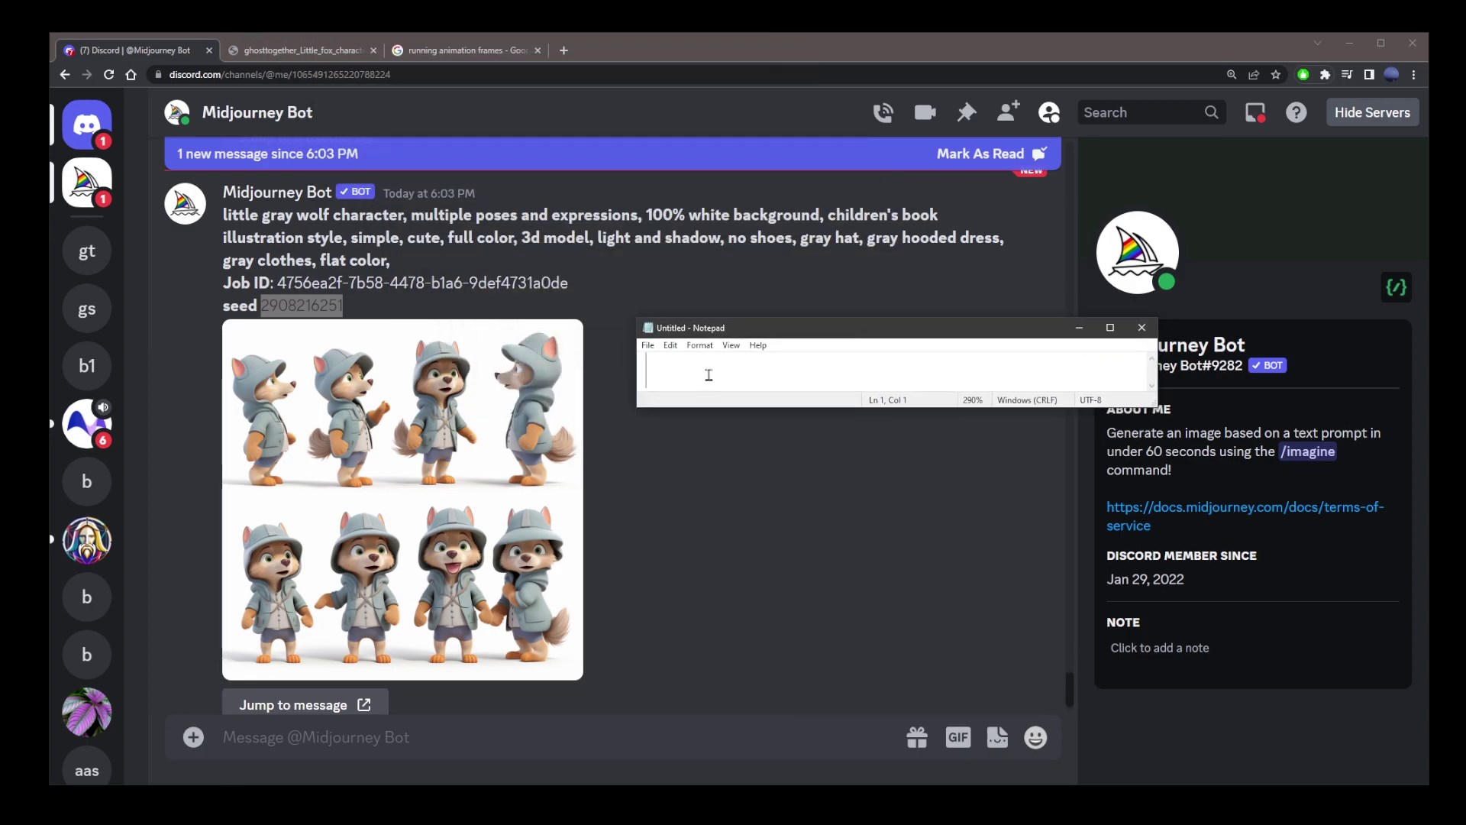
right_click(709, 375)
click(619, 436)
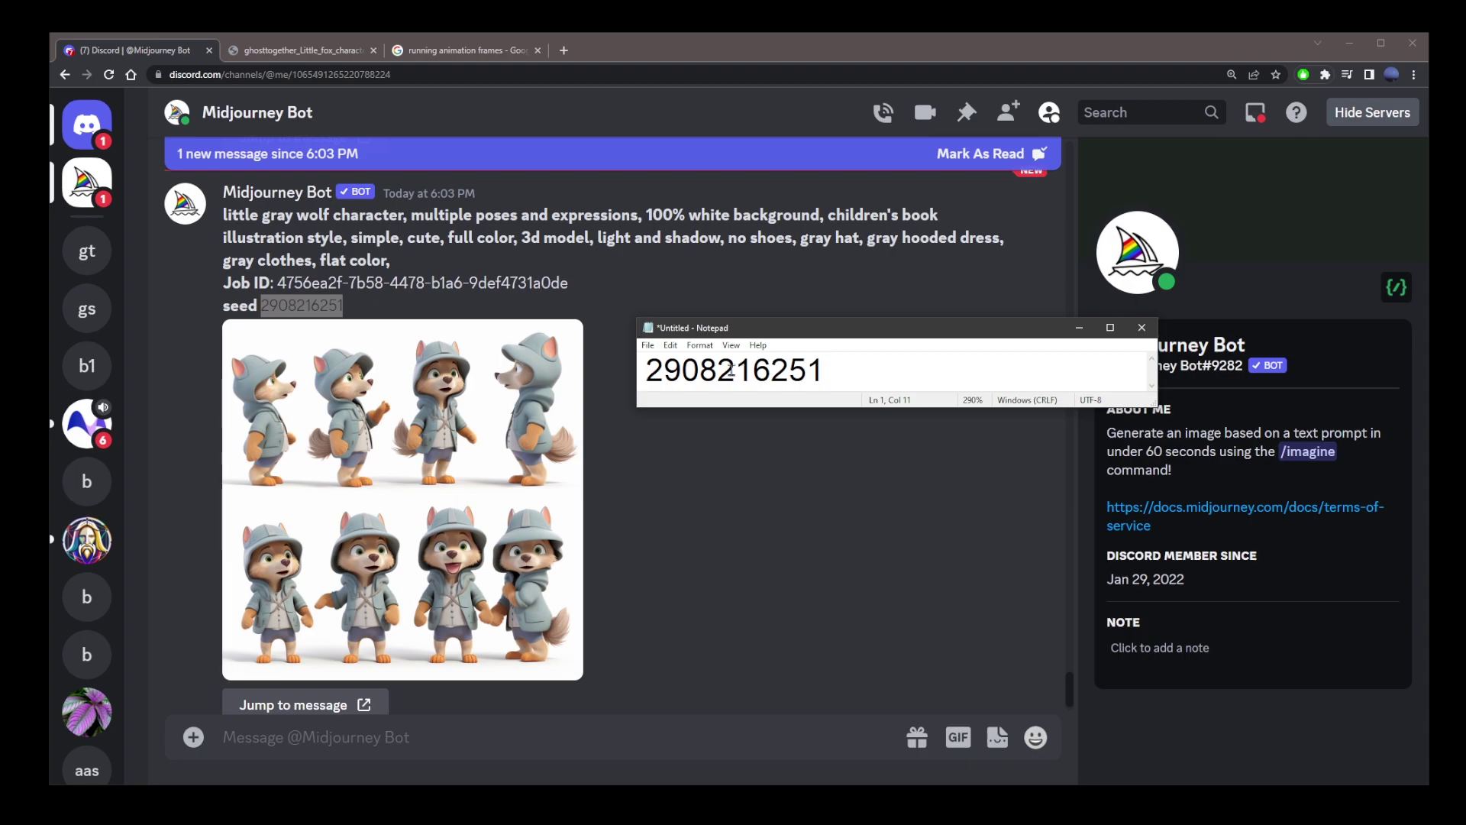
click(405, 295)
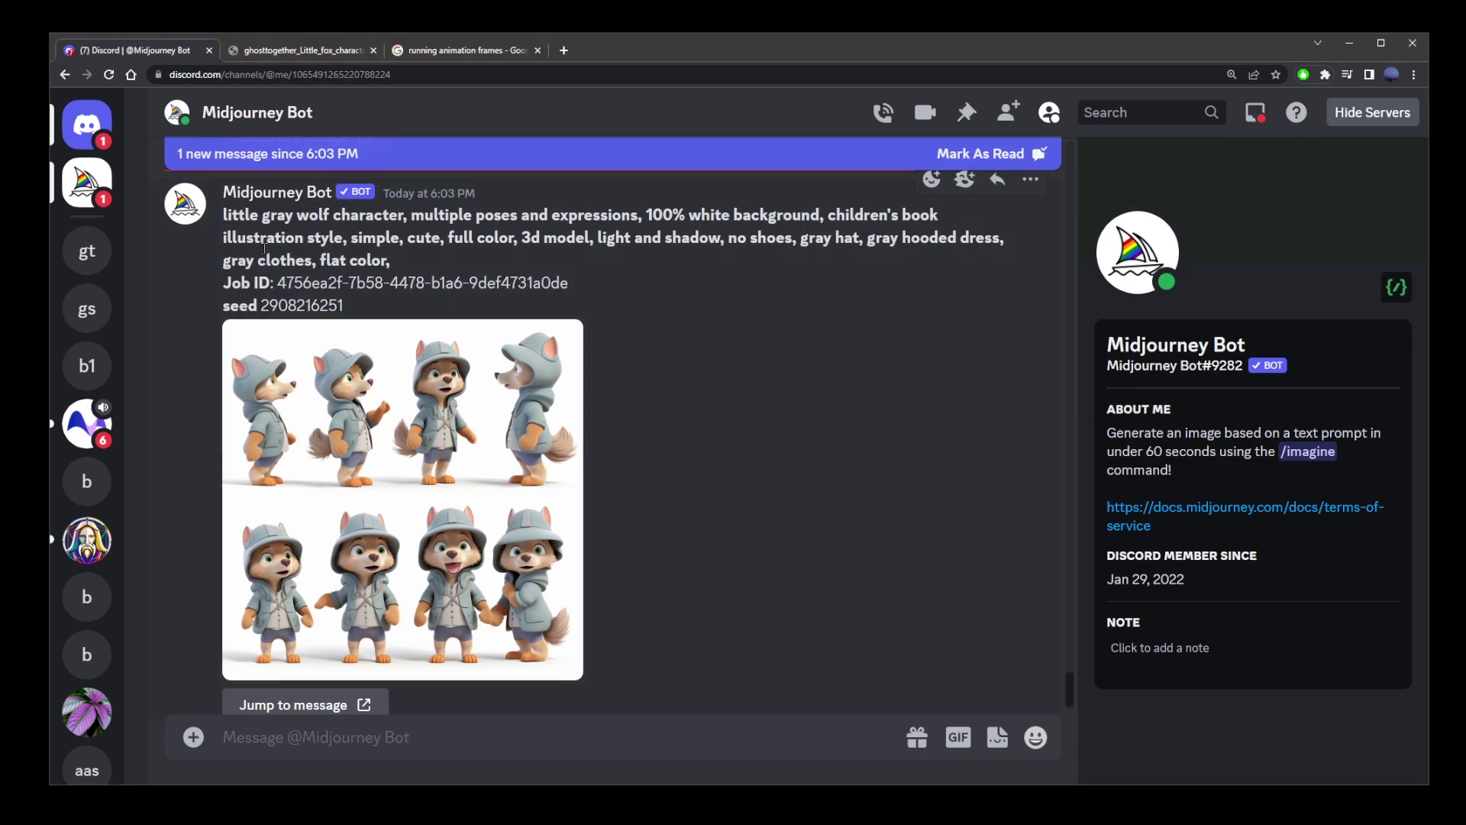
- Return to the general channel of the gt server and copy the enlarged wolf pose sheet image
click(86, 251)
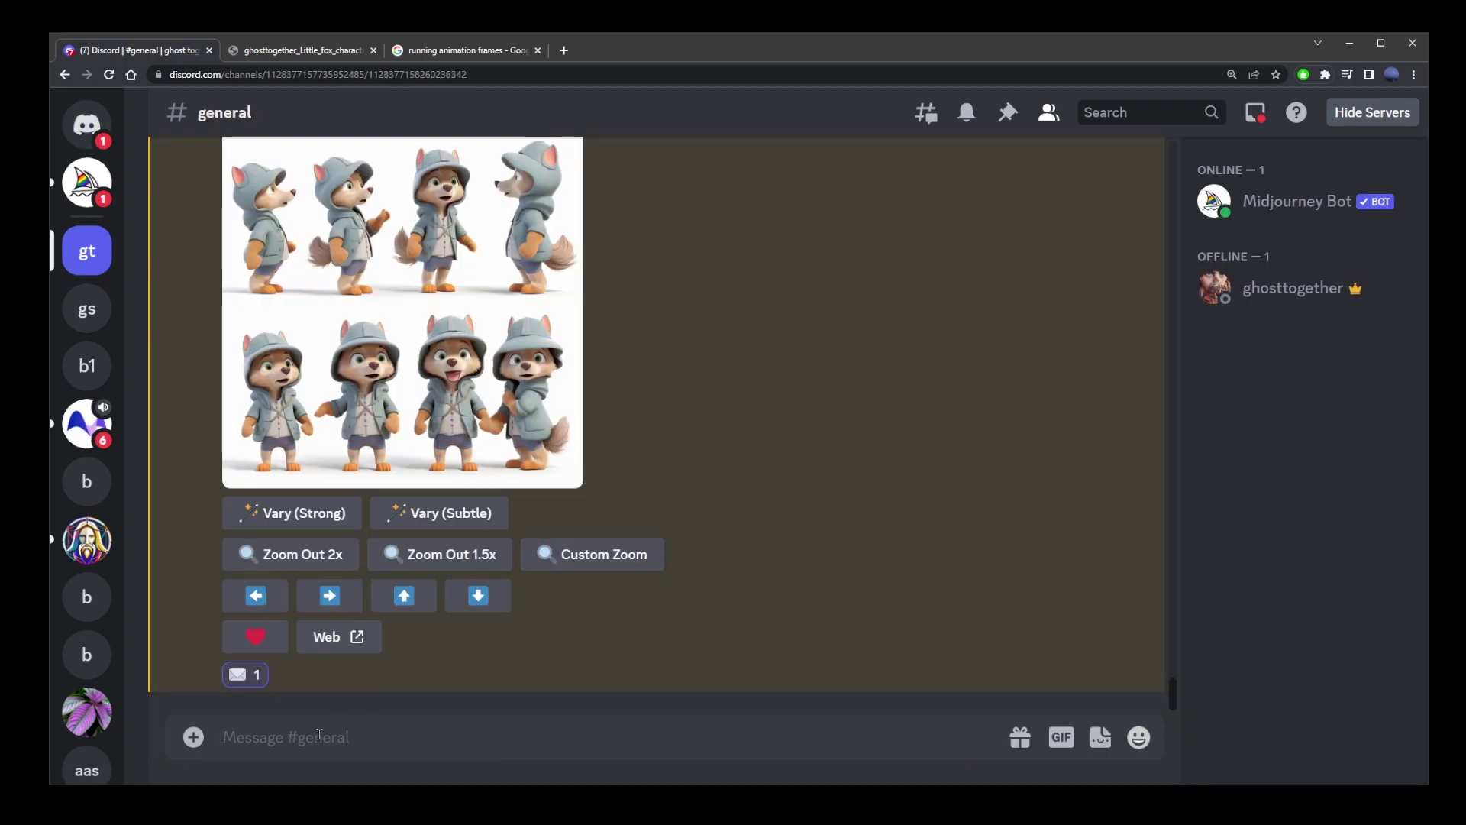
click(407, 389)
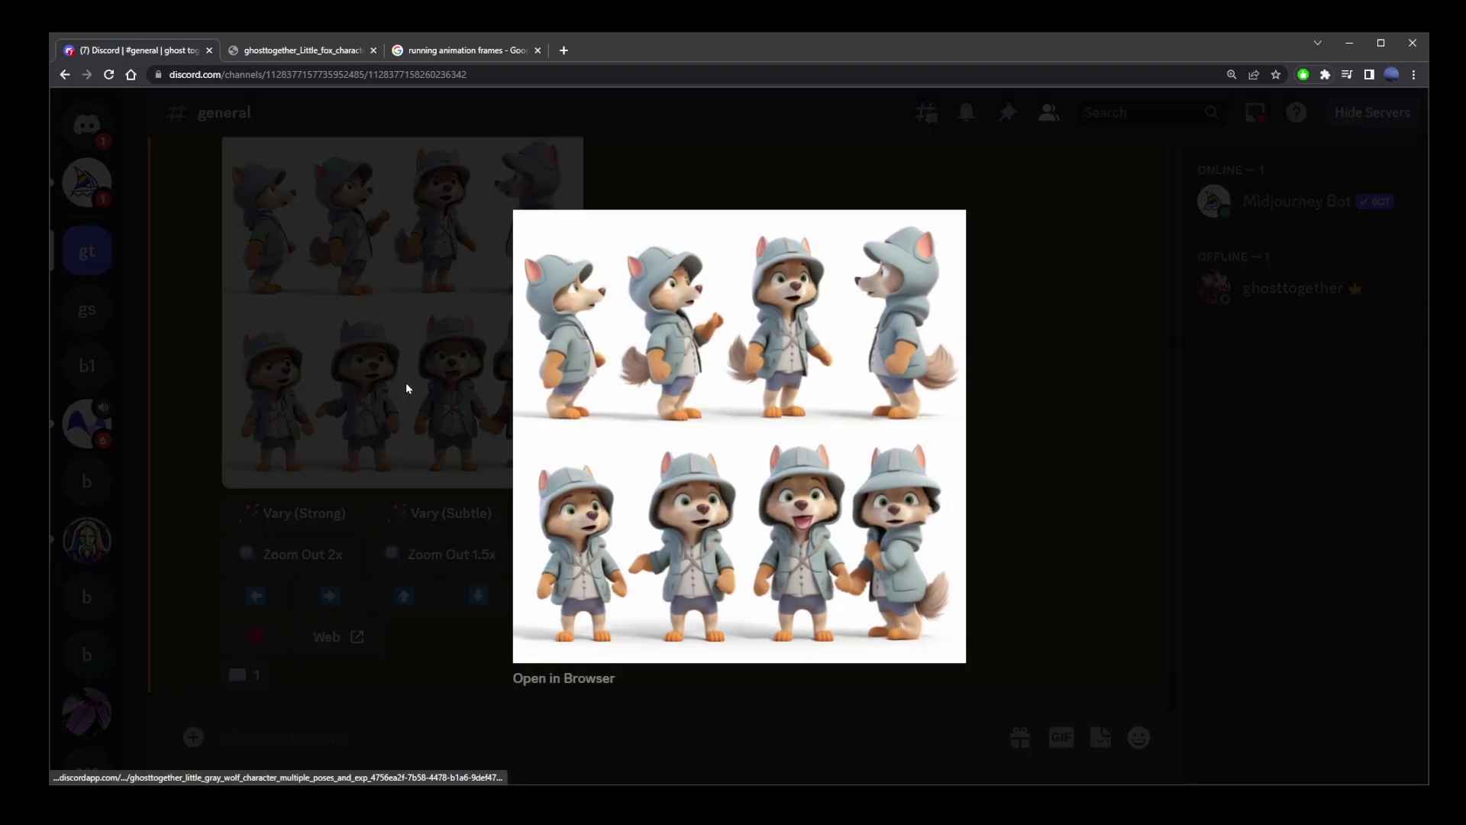
right_click(669, 339)
click(738, 382)
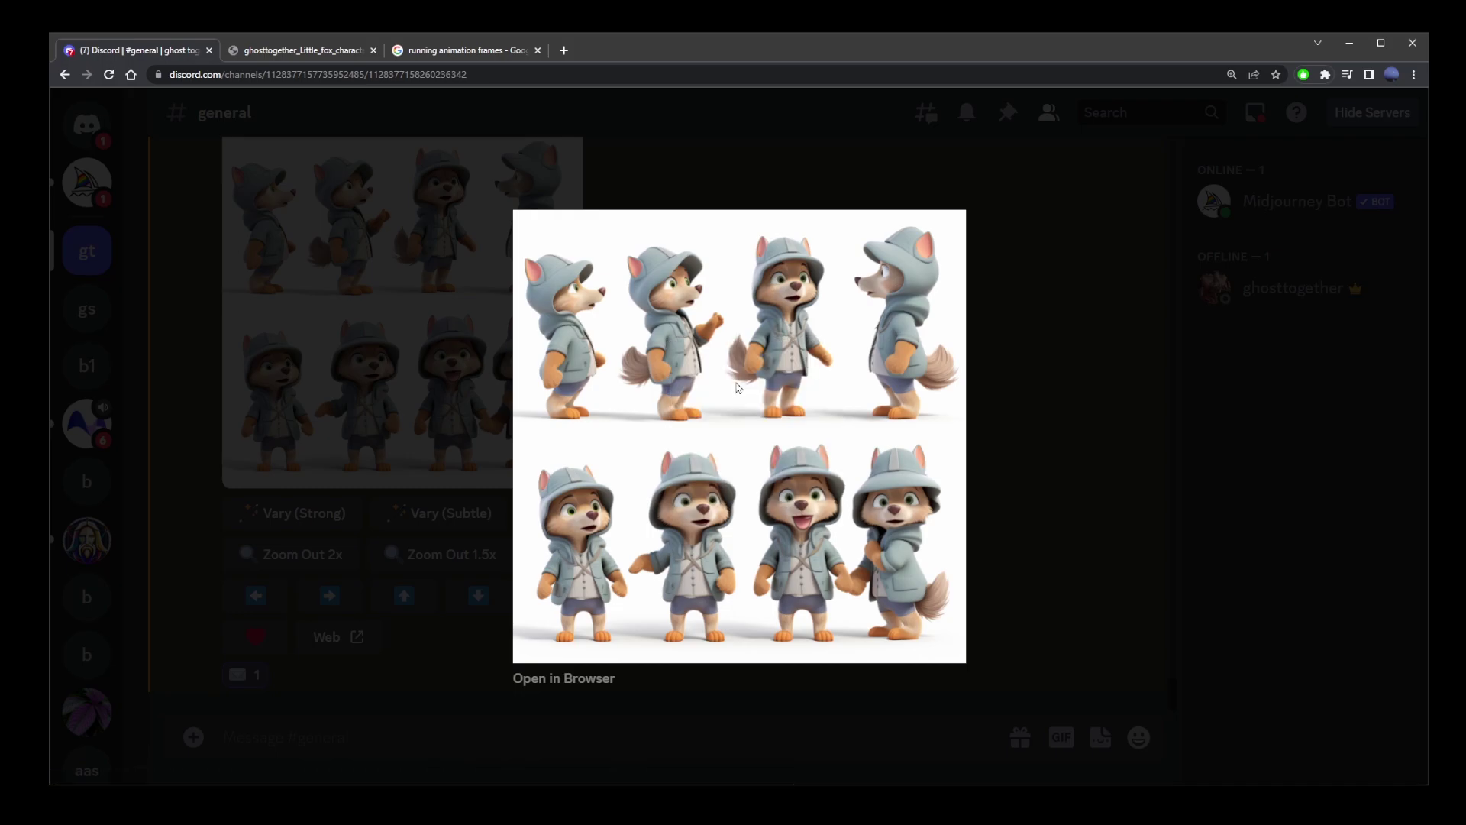
click(1045, 301)
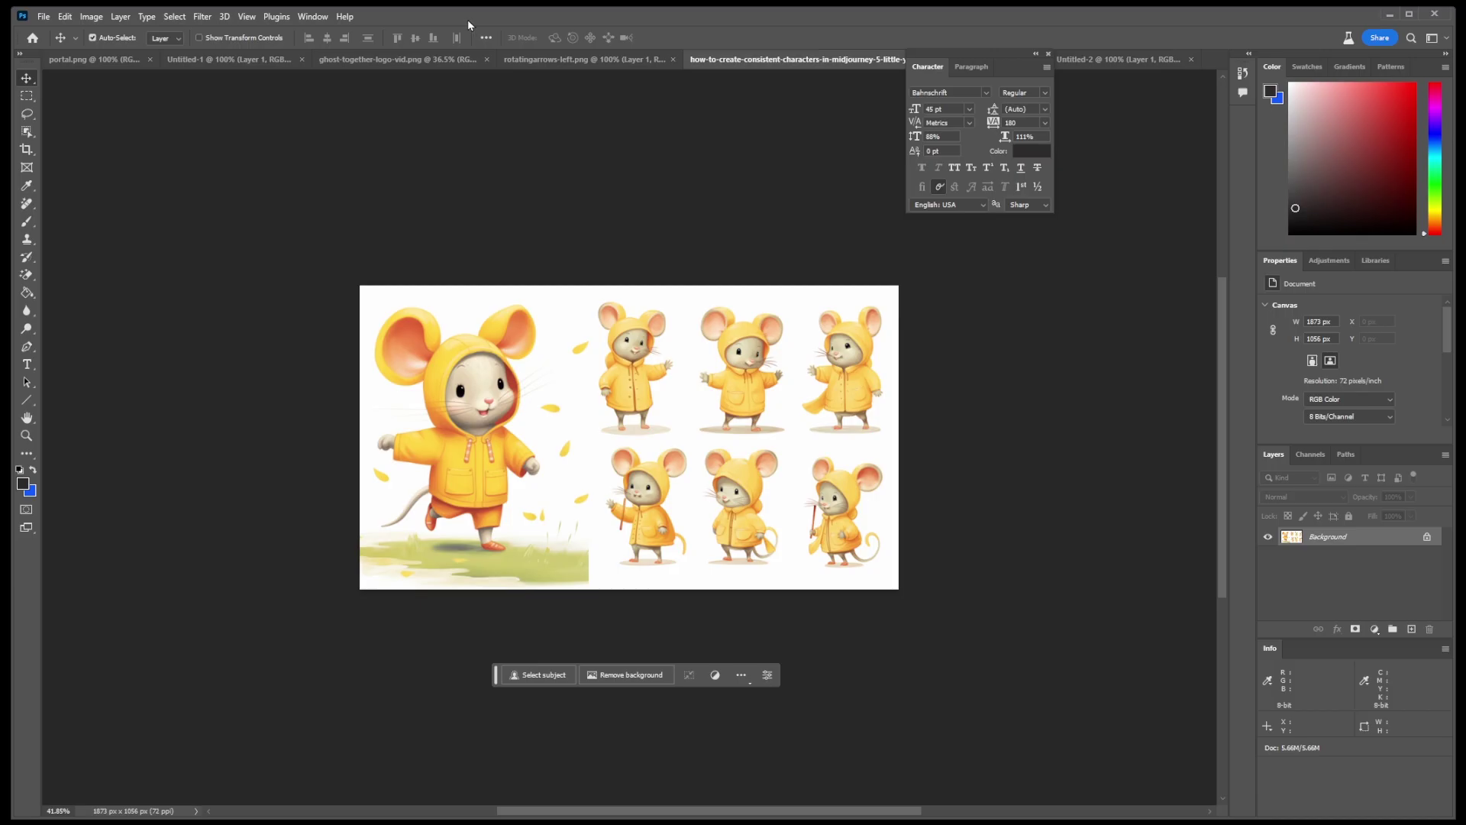
- In Photoshop, create a 658 x 658 px document from the Clipboard preset and paste the wolf sheet into it
click(41, 17)
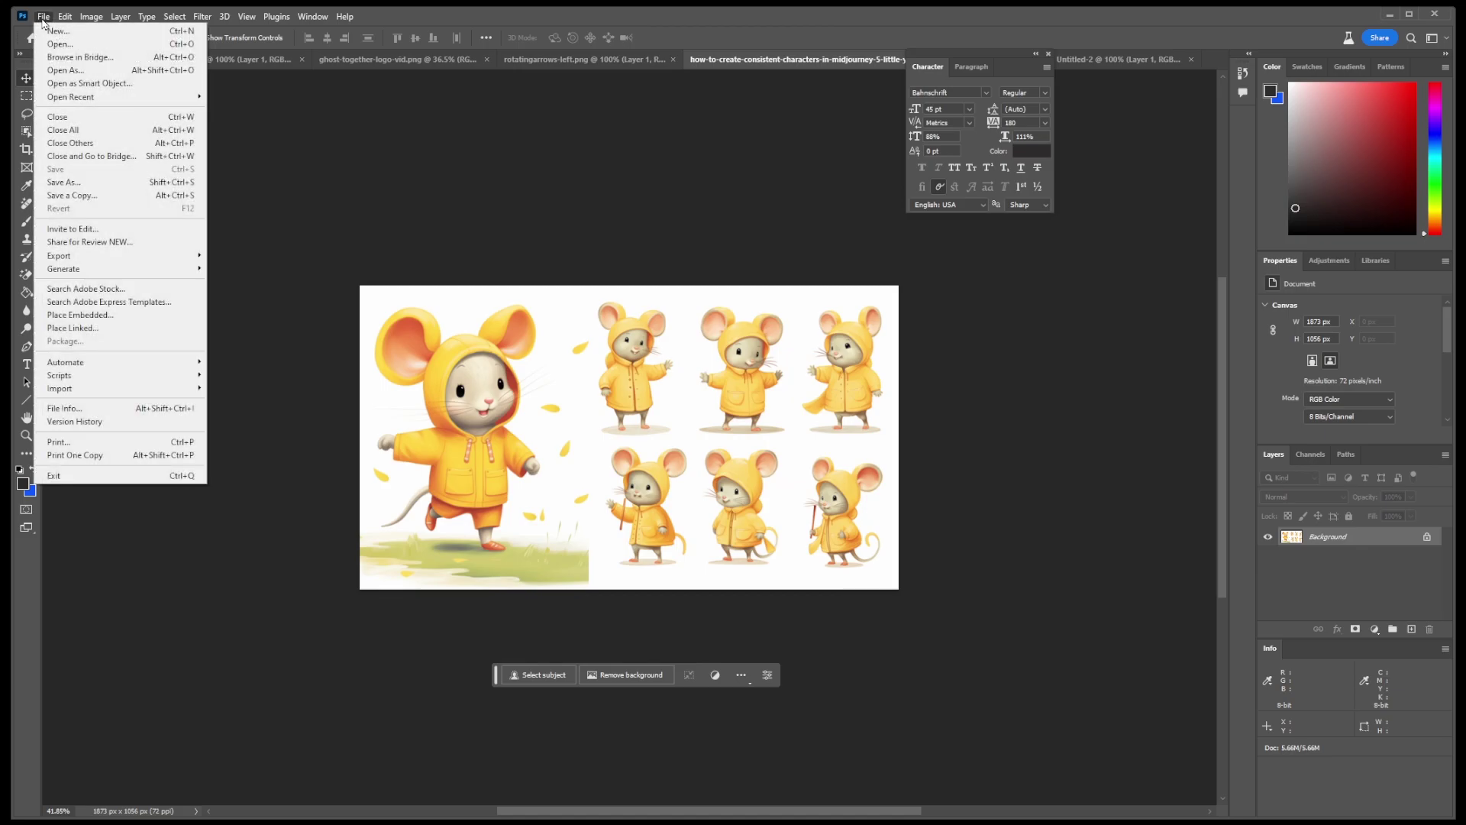
click(98, 34)
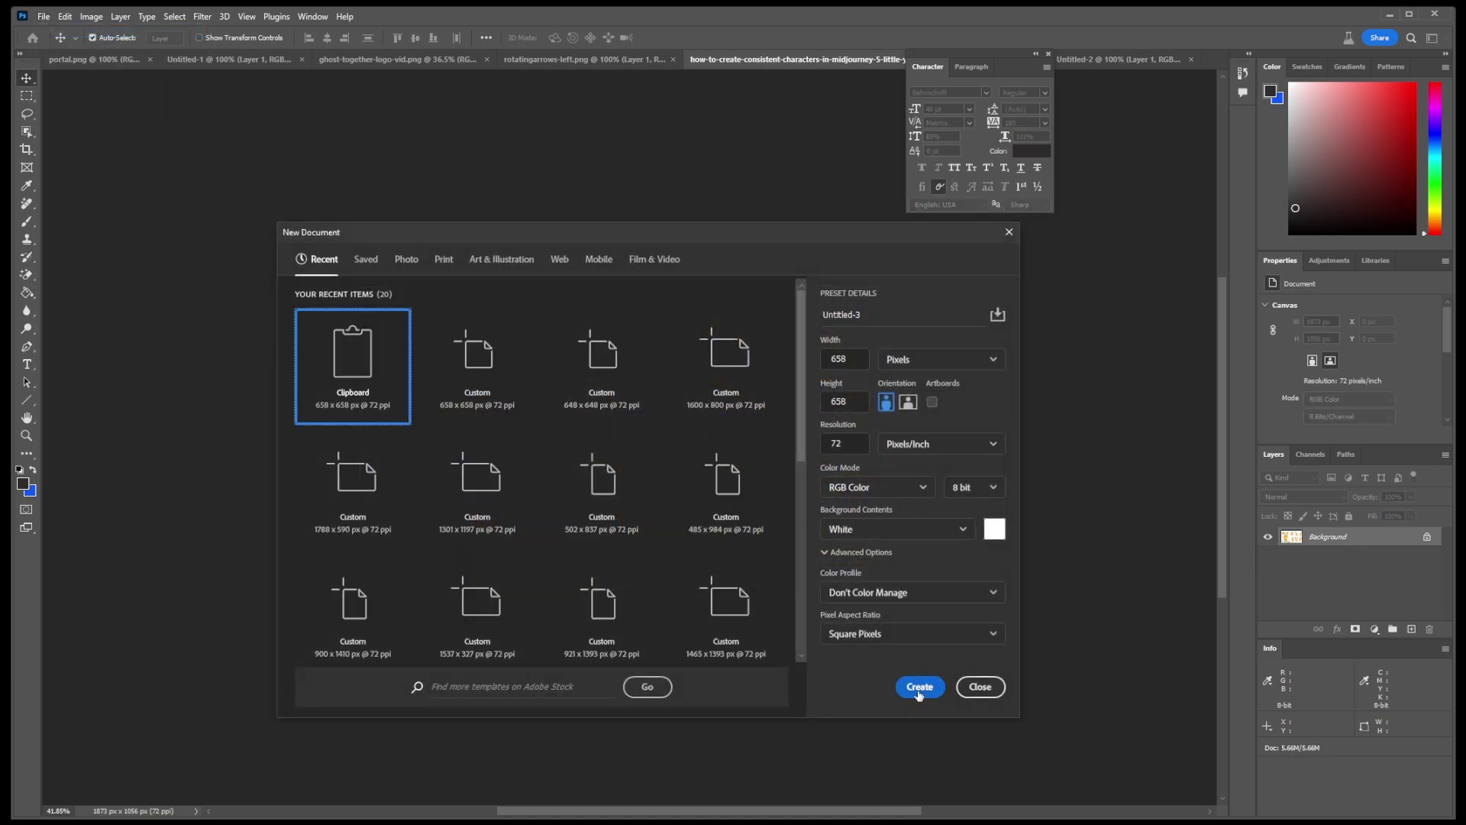
click(911, 677)
key(ctrl+v)
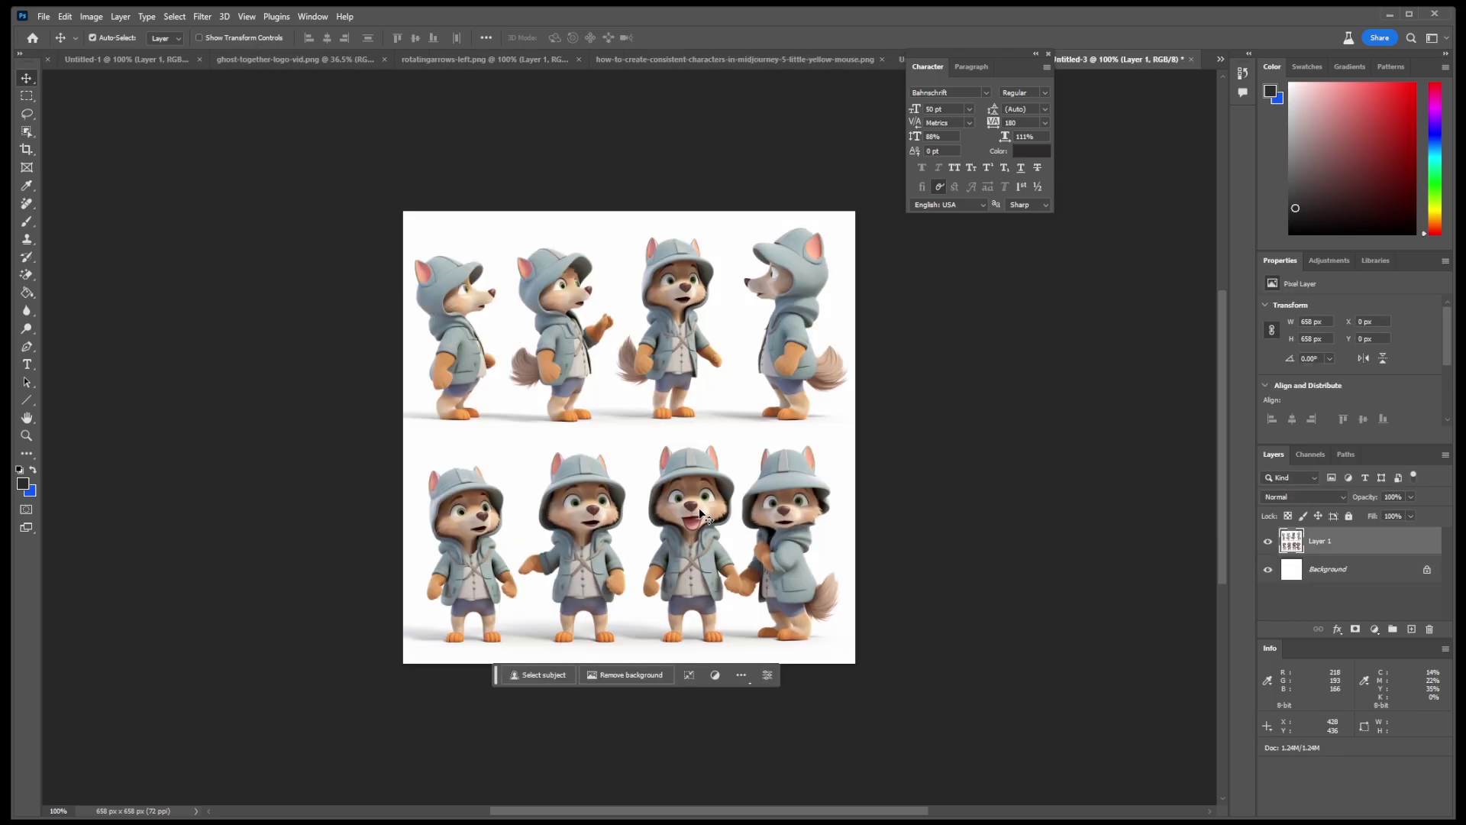
- Cut the first, third and fourth wolves of the upper row out of the sheet and post each as an image in Discord's #general
key(m)
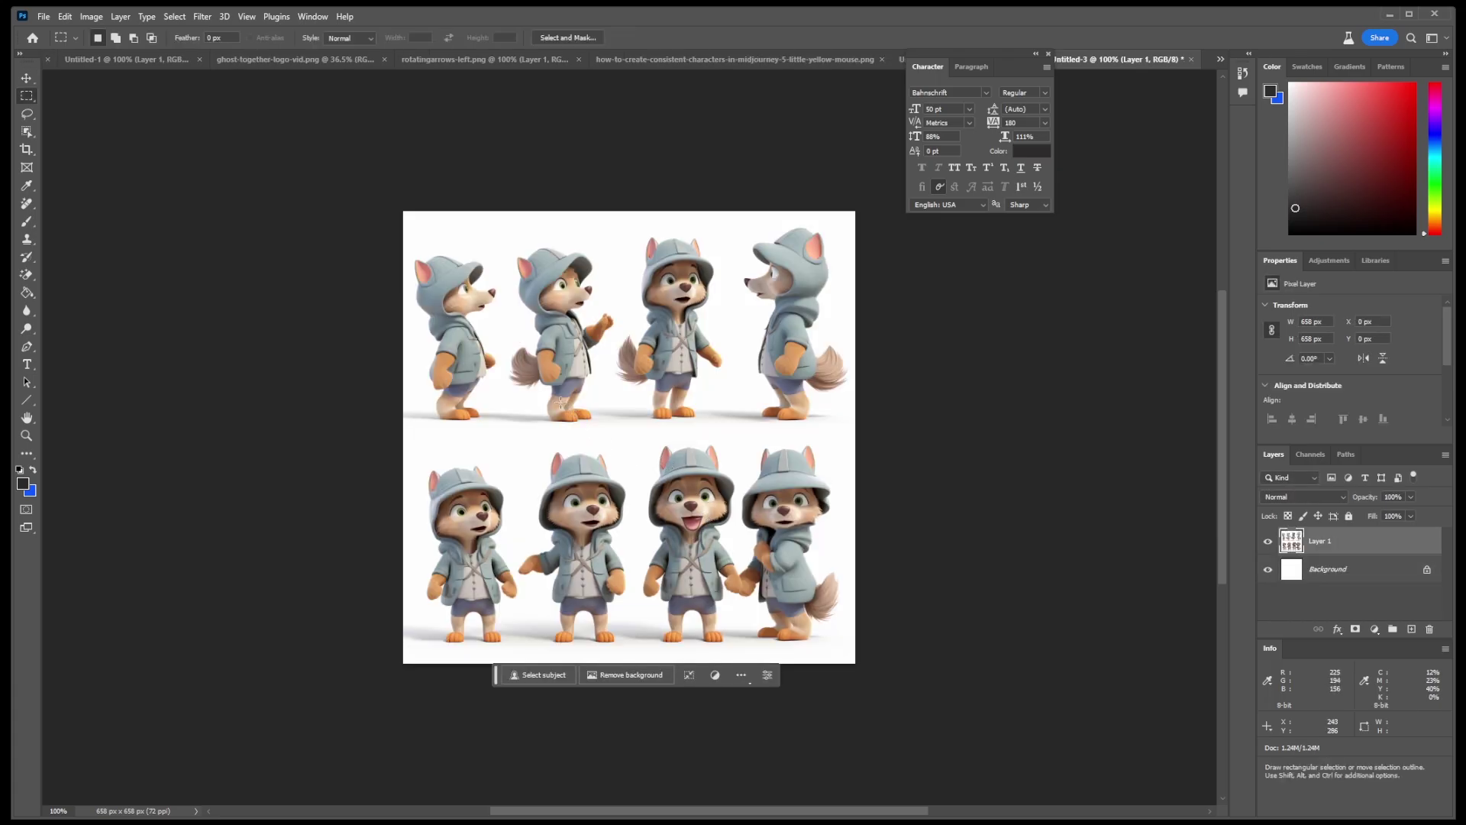
drag(403, 212, 503, 438)
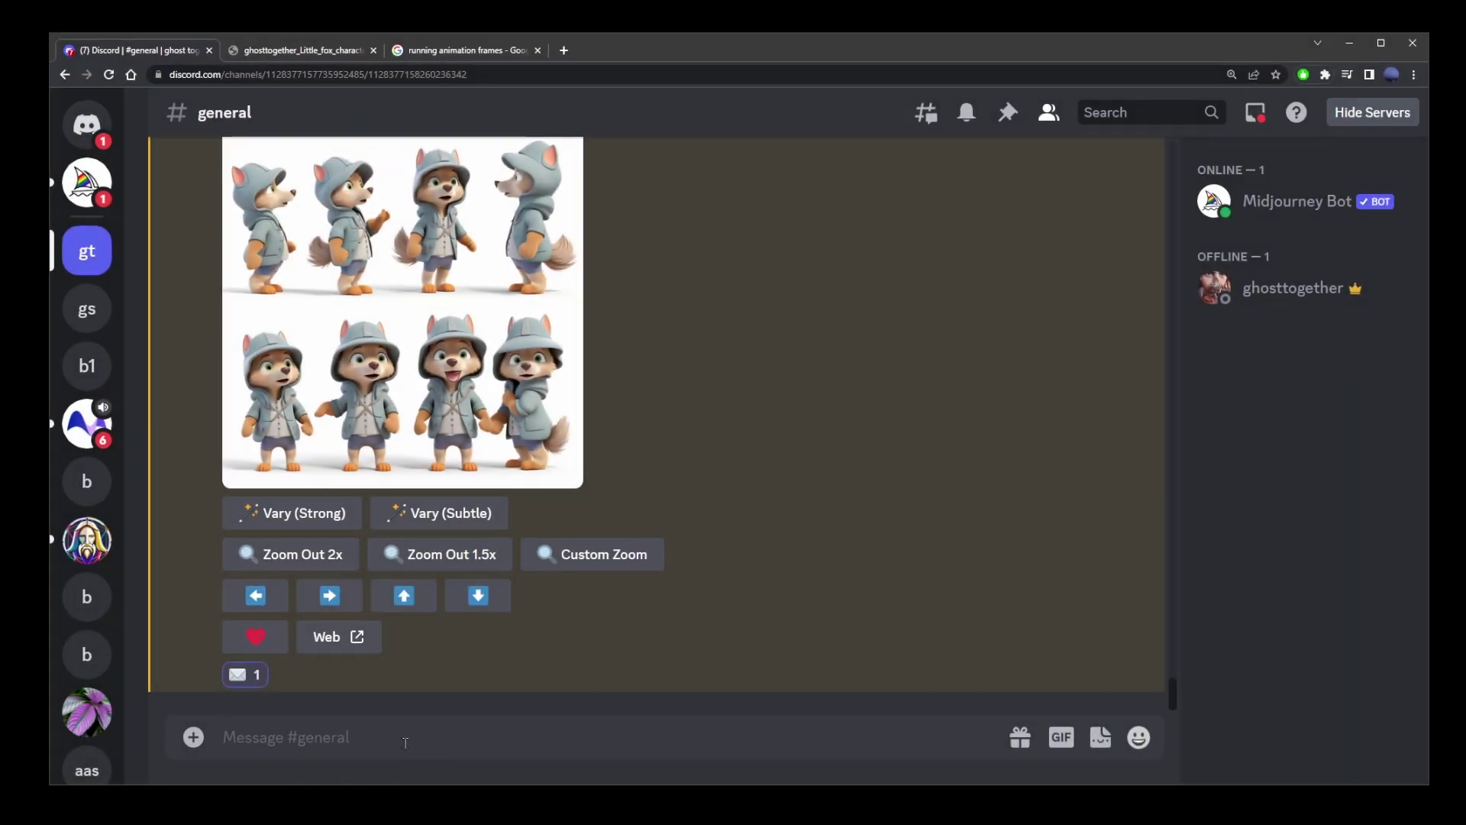
key(ctrl+v)
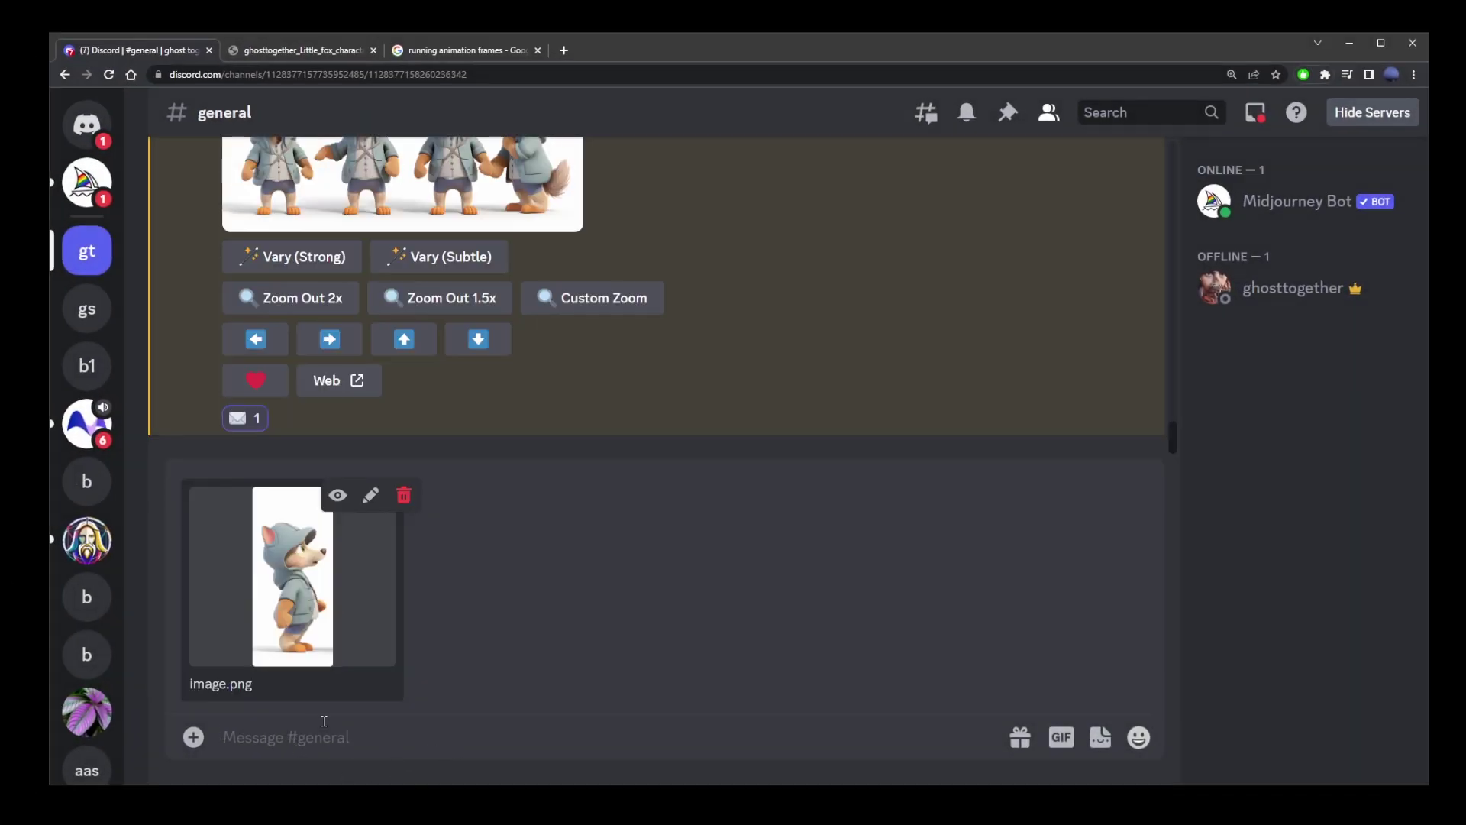
key(Return)
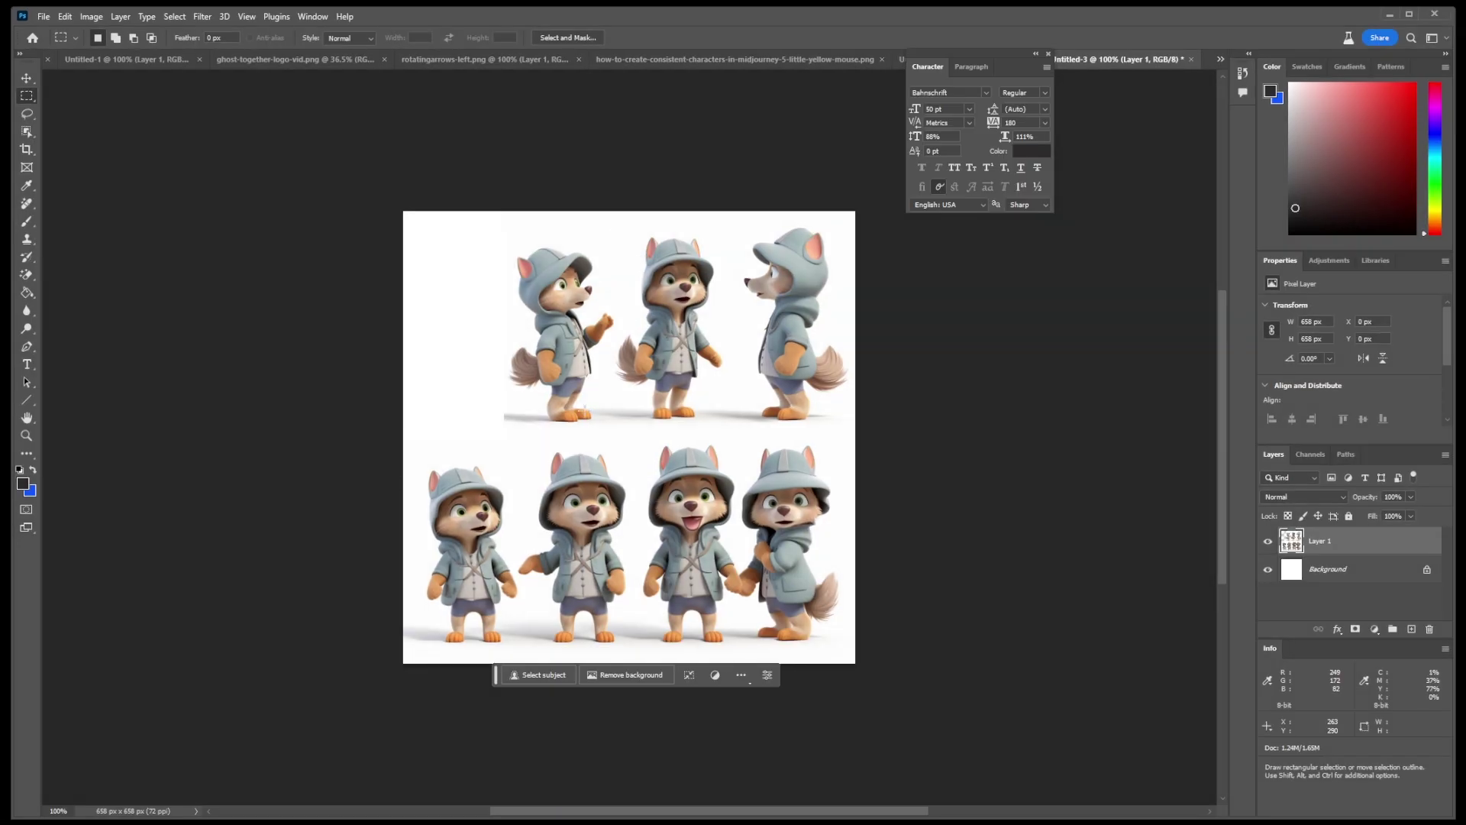
drag(622, 216, 687, 401)
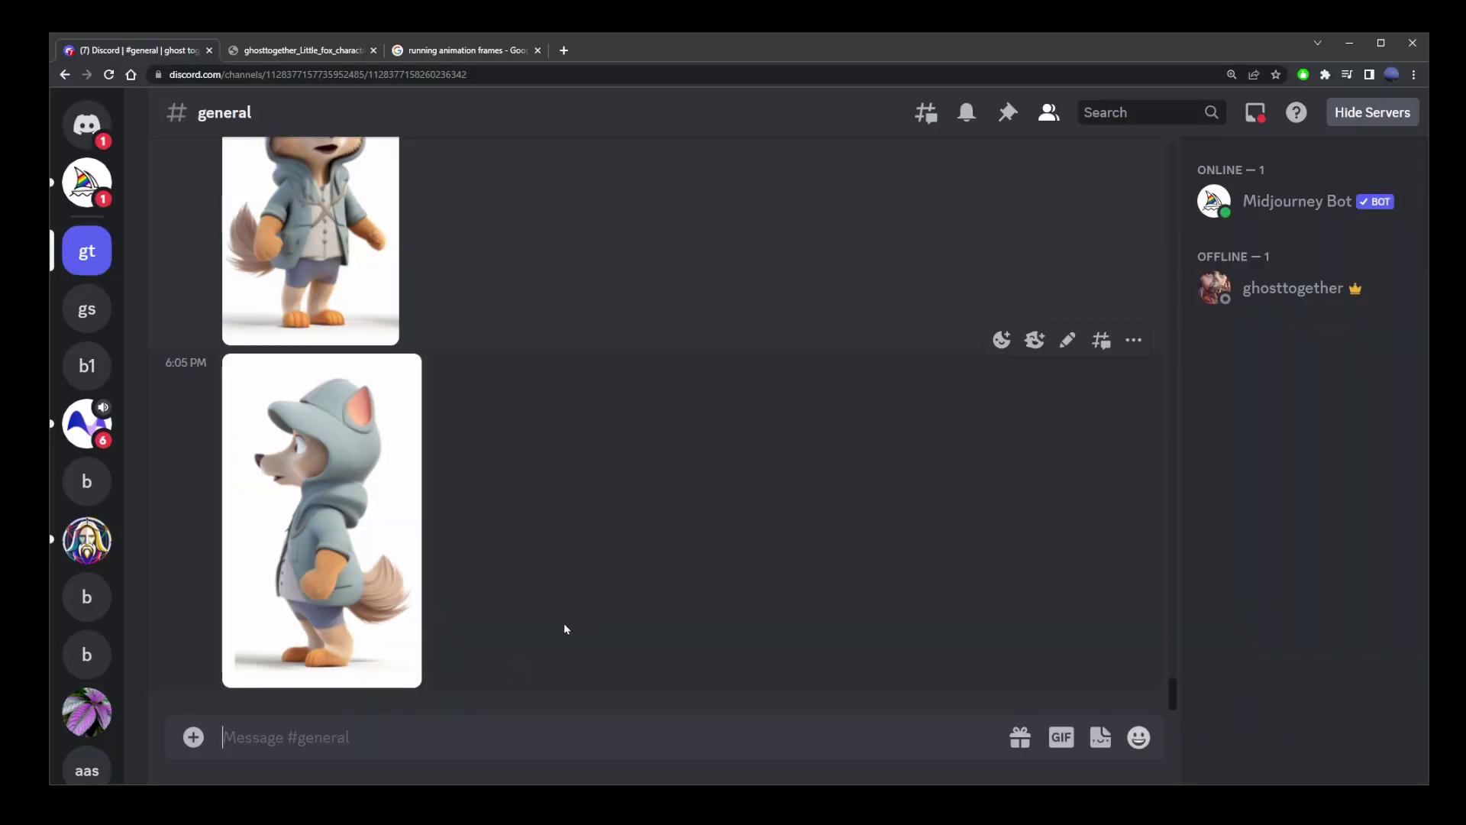
- Copy the image address of the first posted wolf, the side view facing right
scroll(512, 622, up, 10)
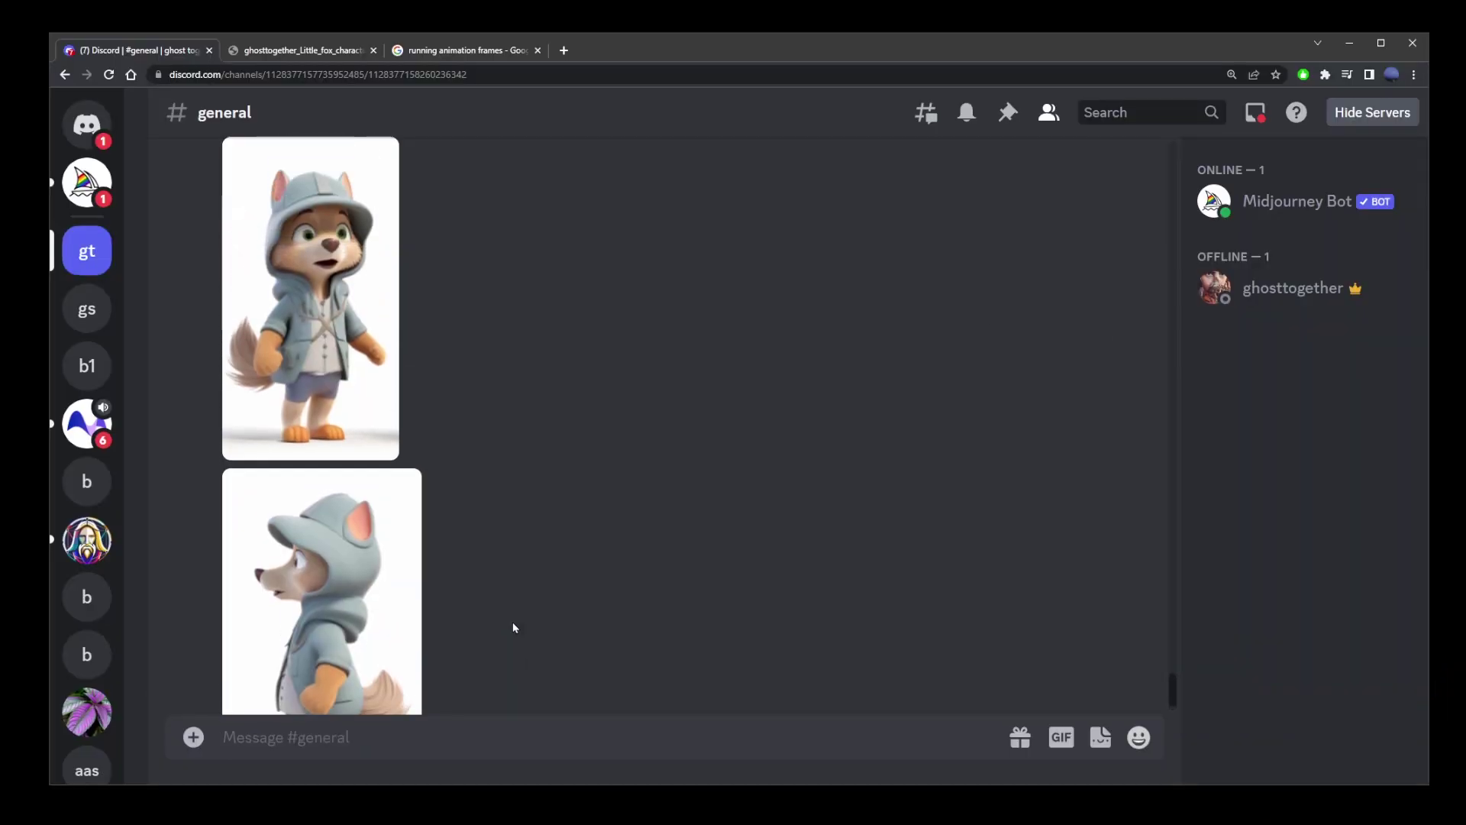
click(320, 290)
right_click(758, 378)
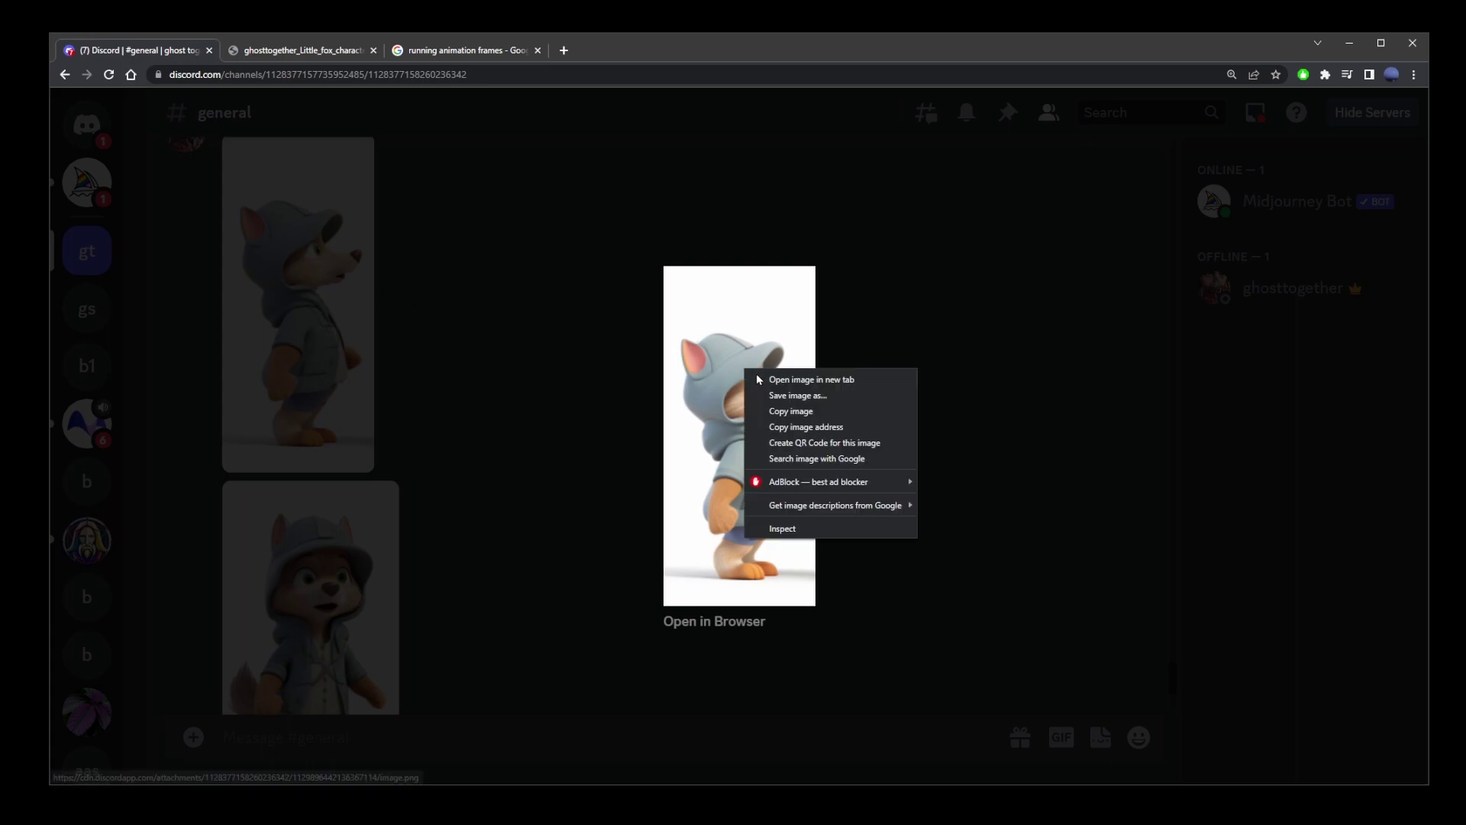
click(837, 427)
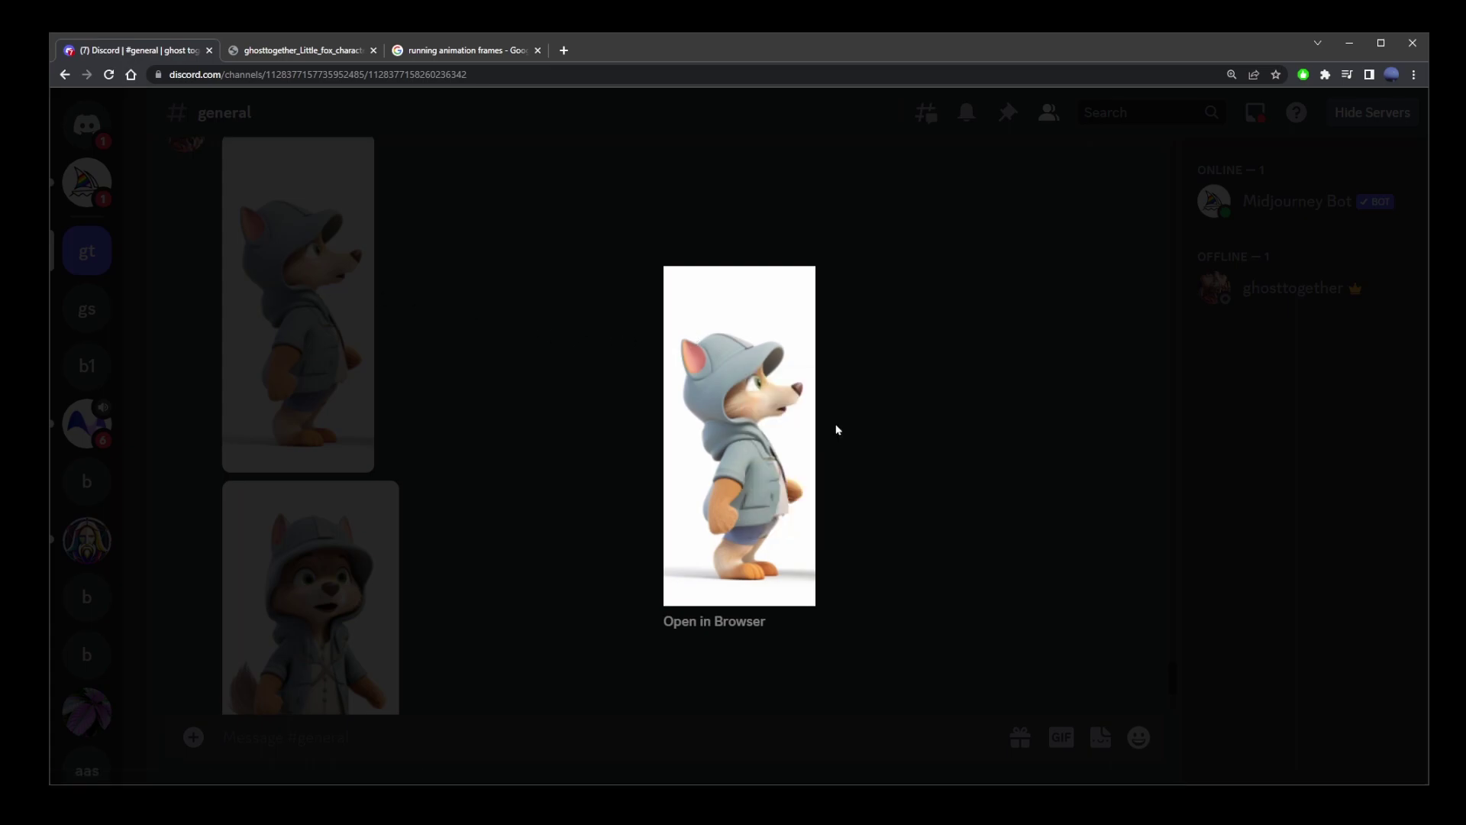
click(620, 447)
scroll(447, 614, down, 5)
click(351, 738)
key(ctrl+v)
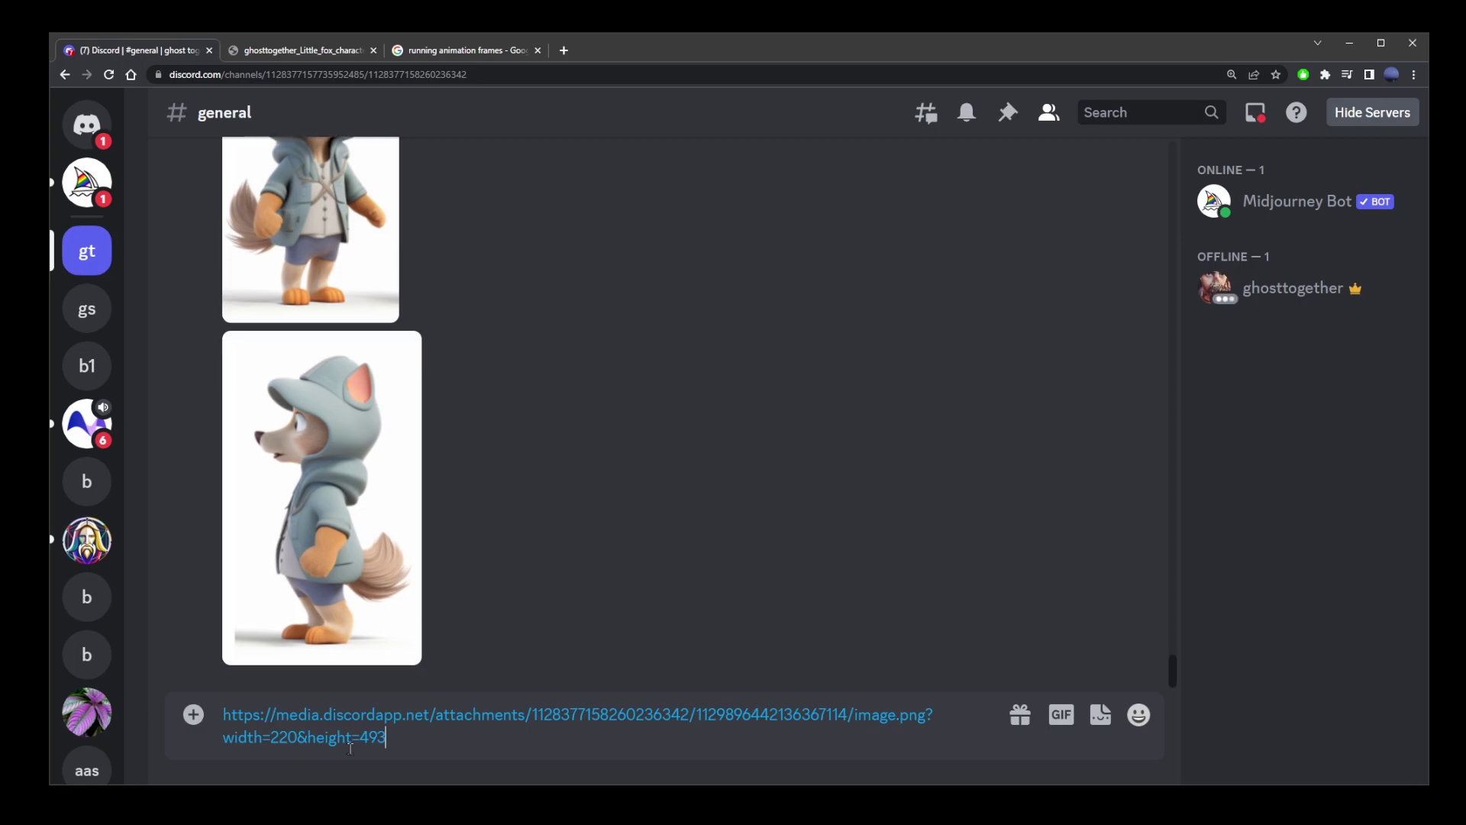
key(ctrl+a)
key(ctrl+c)
key(BackSpace)
- Start an /imagine prompt with the copied address of the right-facing wolf image
text(/imag)
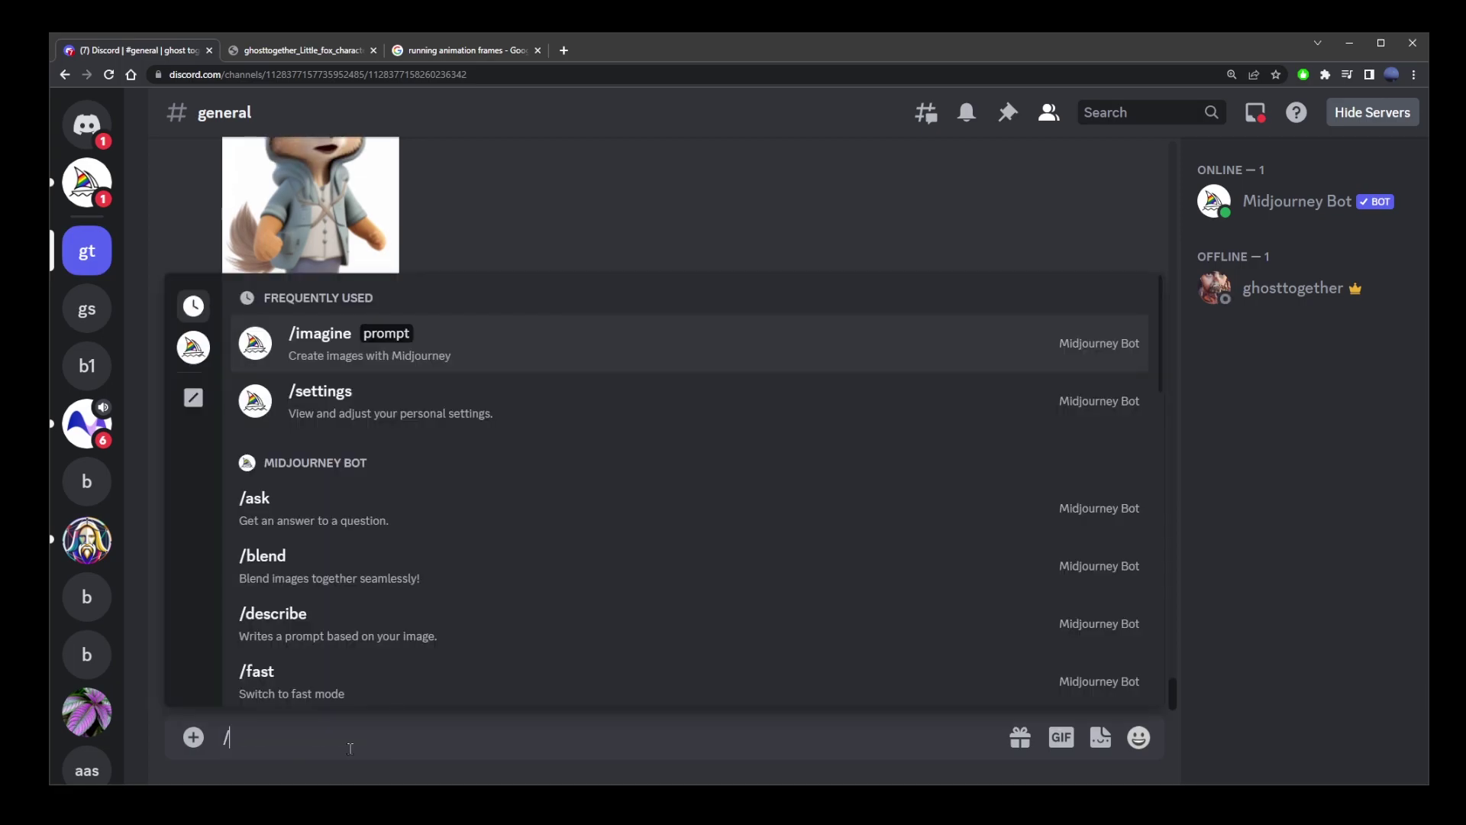
key(Tab)
key(ctrl+v)
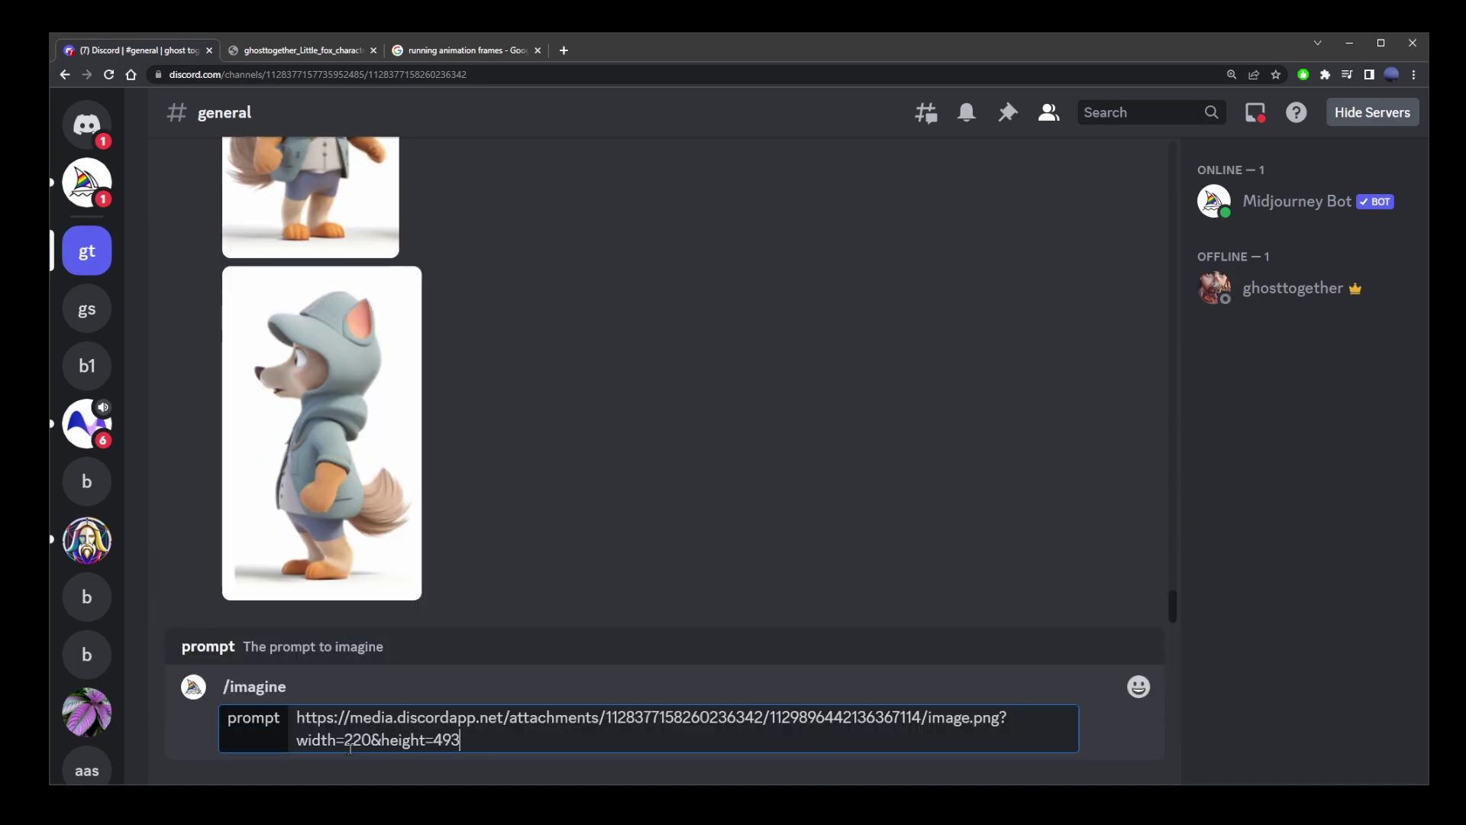
- Copy the image address of the posted front-view wolf and append it to the /imagine prompt
scroll(527, 554, up, 5)
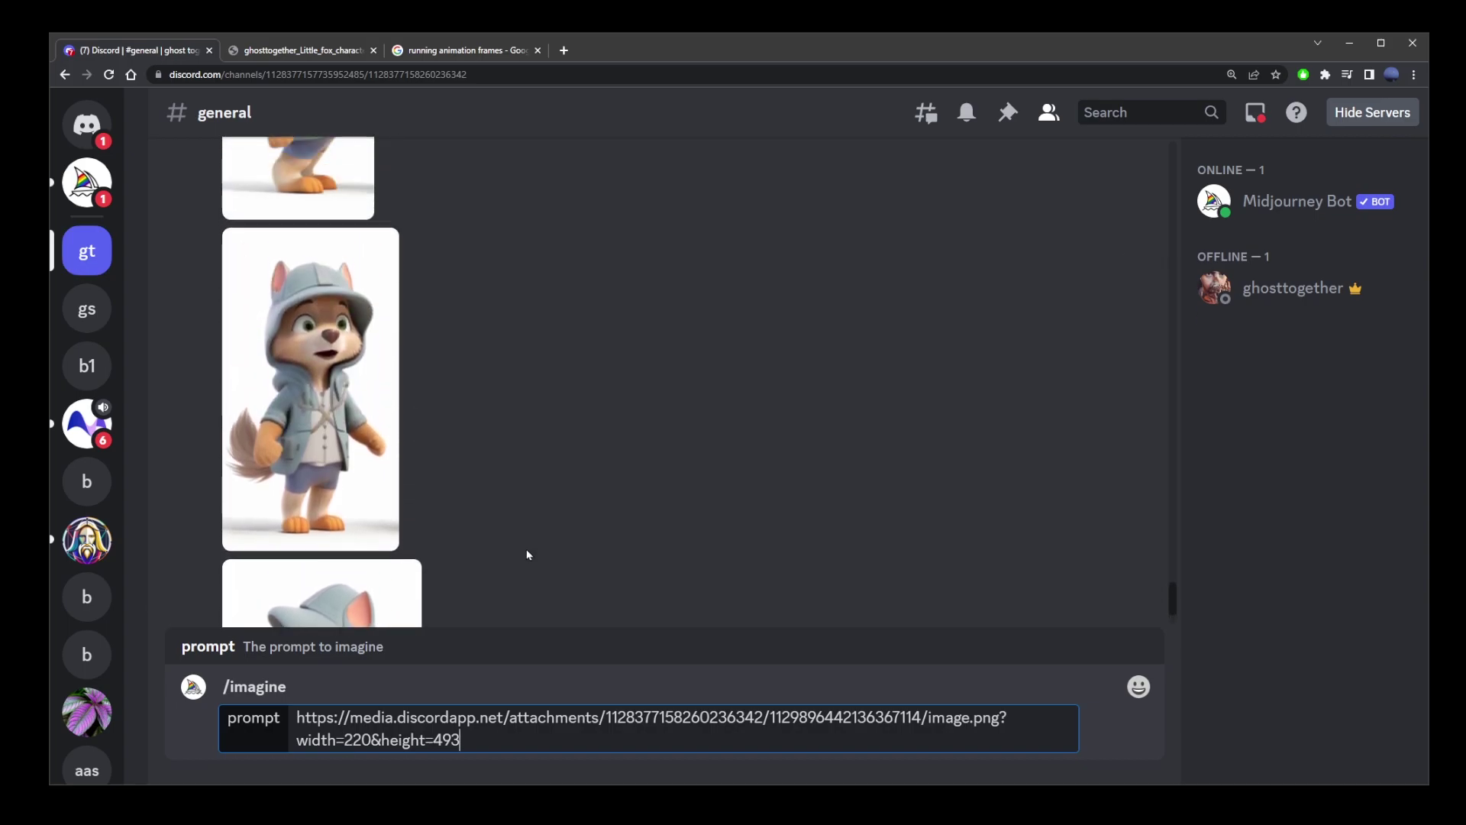
click(382, 420)
right_click(735, 344)
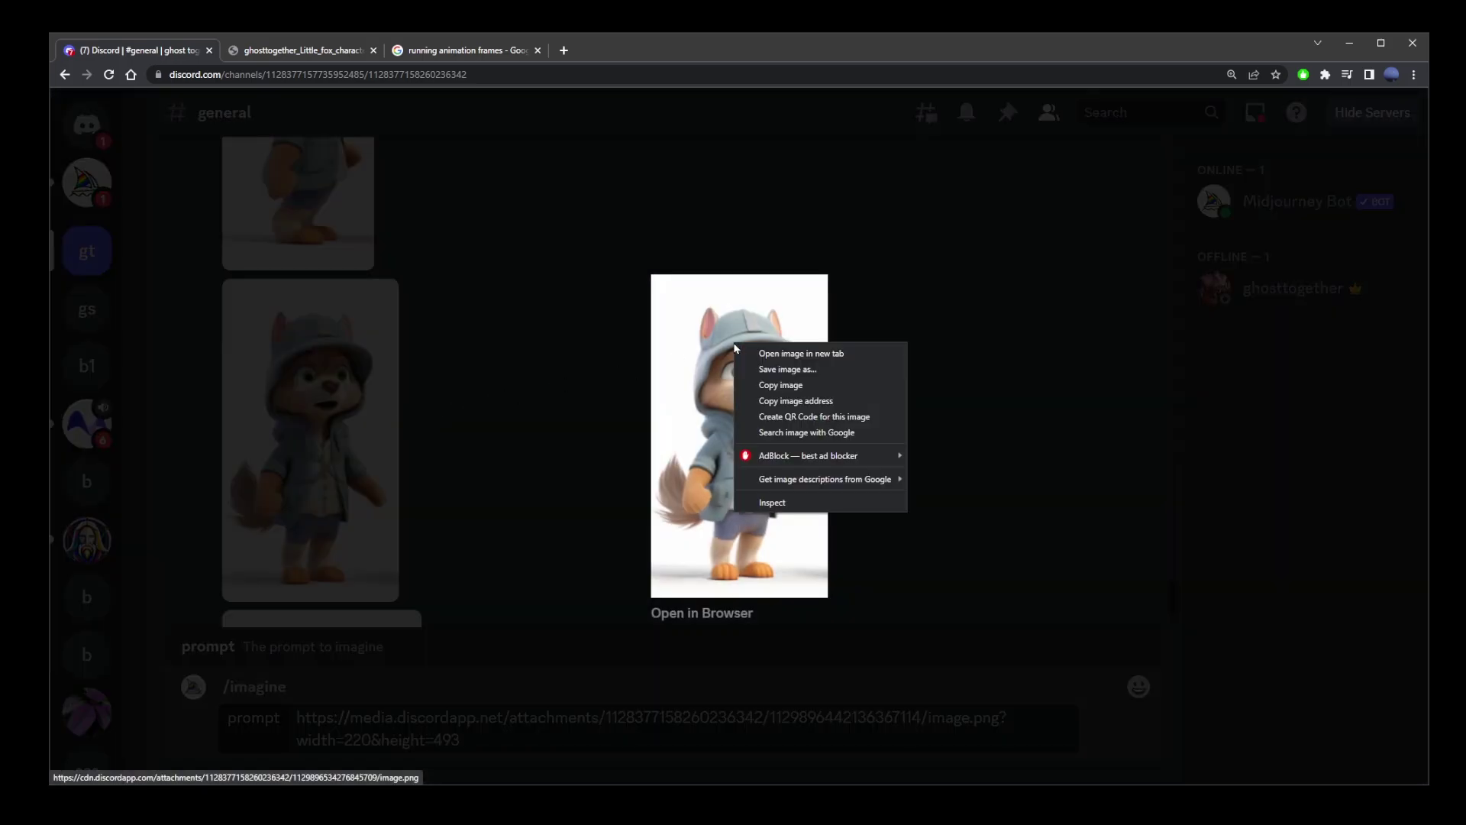
click(770, 400)
click(542, 424)
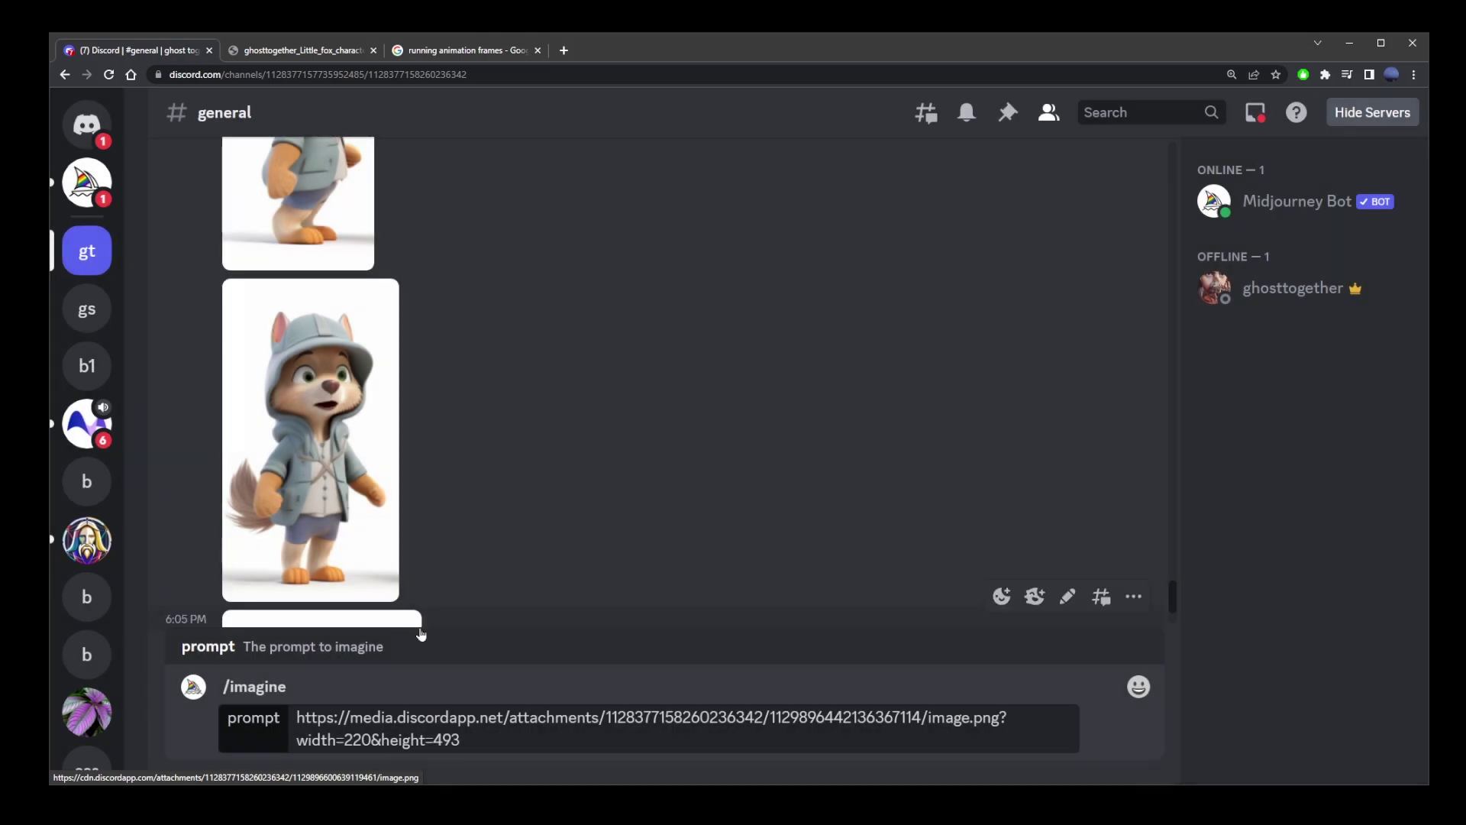
scroll(495, 547, down, 3)
click(493, 741)
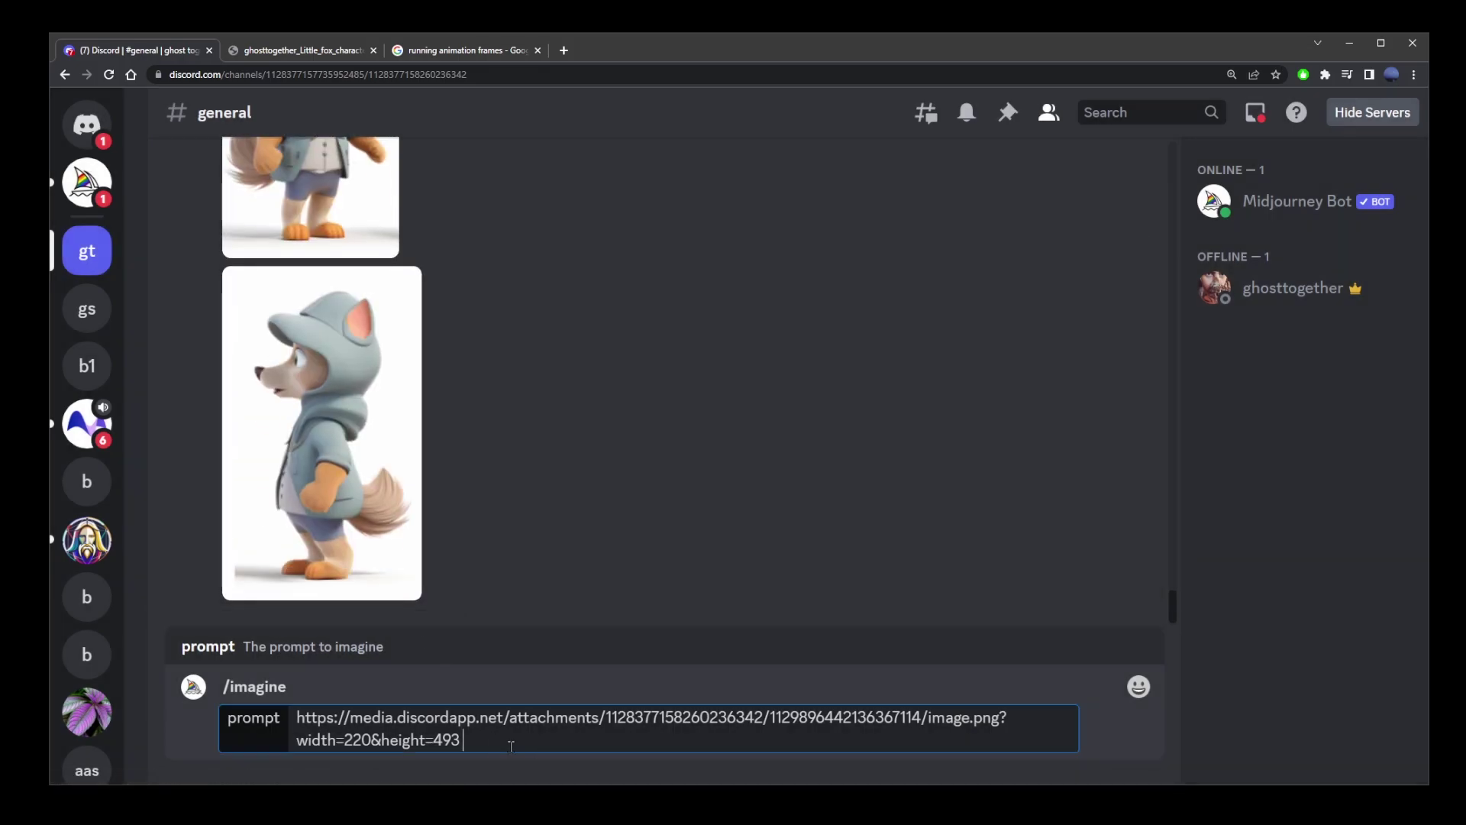
key(ctrl+v)
- Copy the image address of the third posted wolf, the left-facing side view, and append it to the /imagine prompt
click(324, 374)
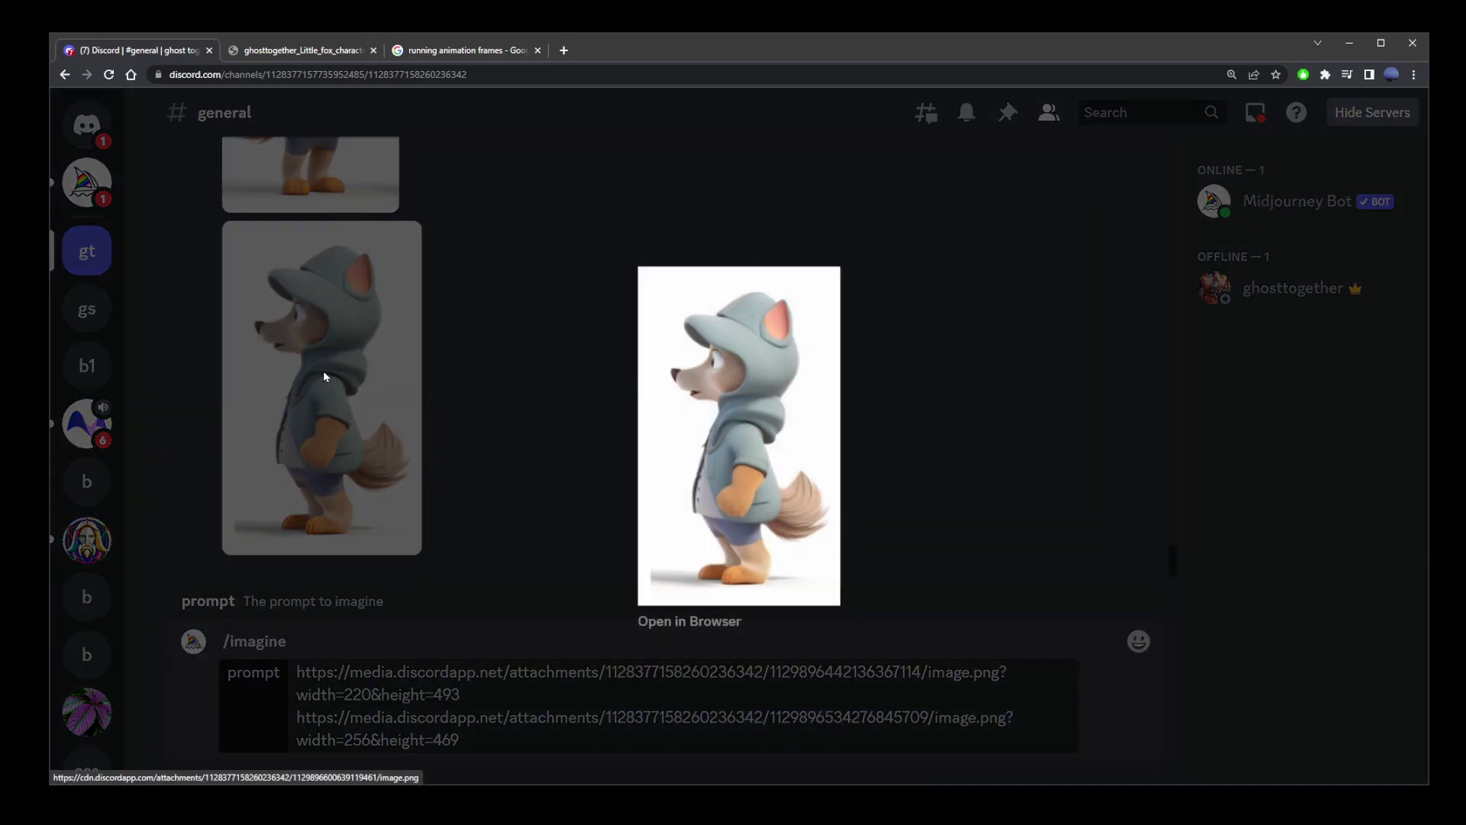
right_click(713, 322)
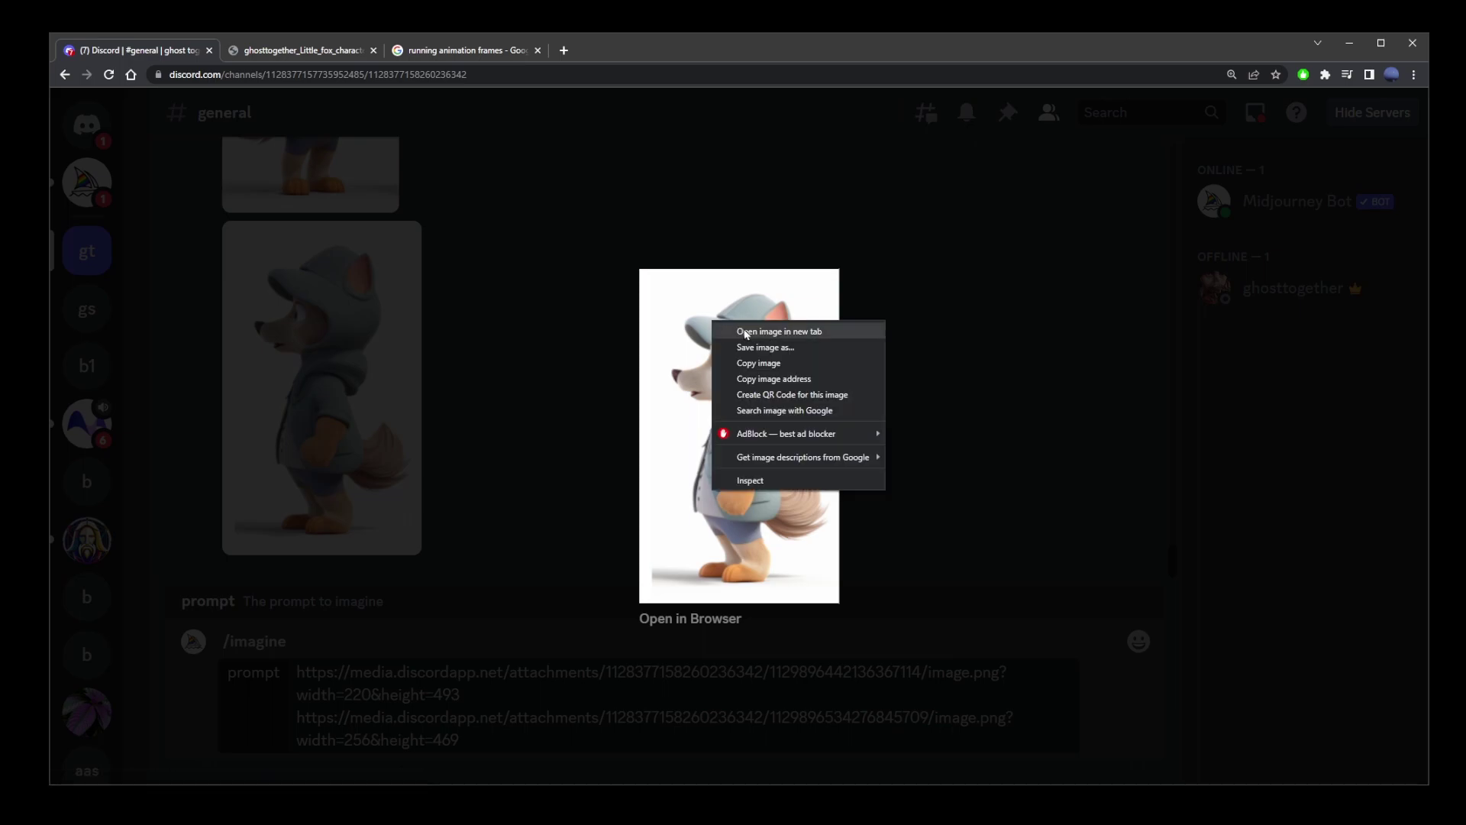
click(802, 379)
click(582, 413)
click(486, 741)
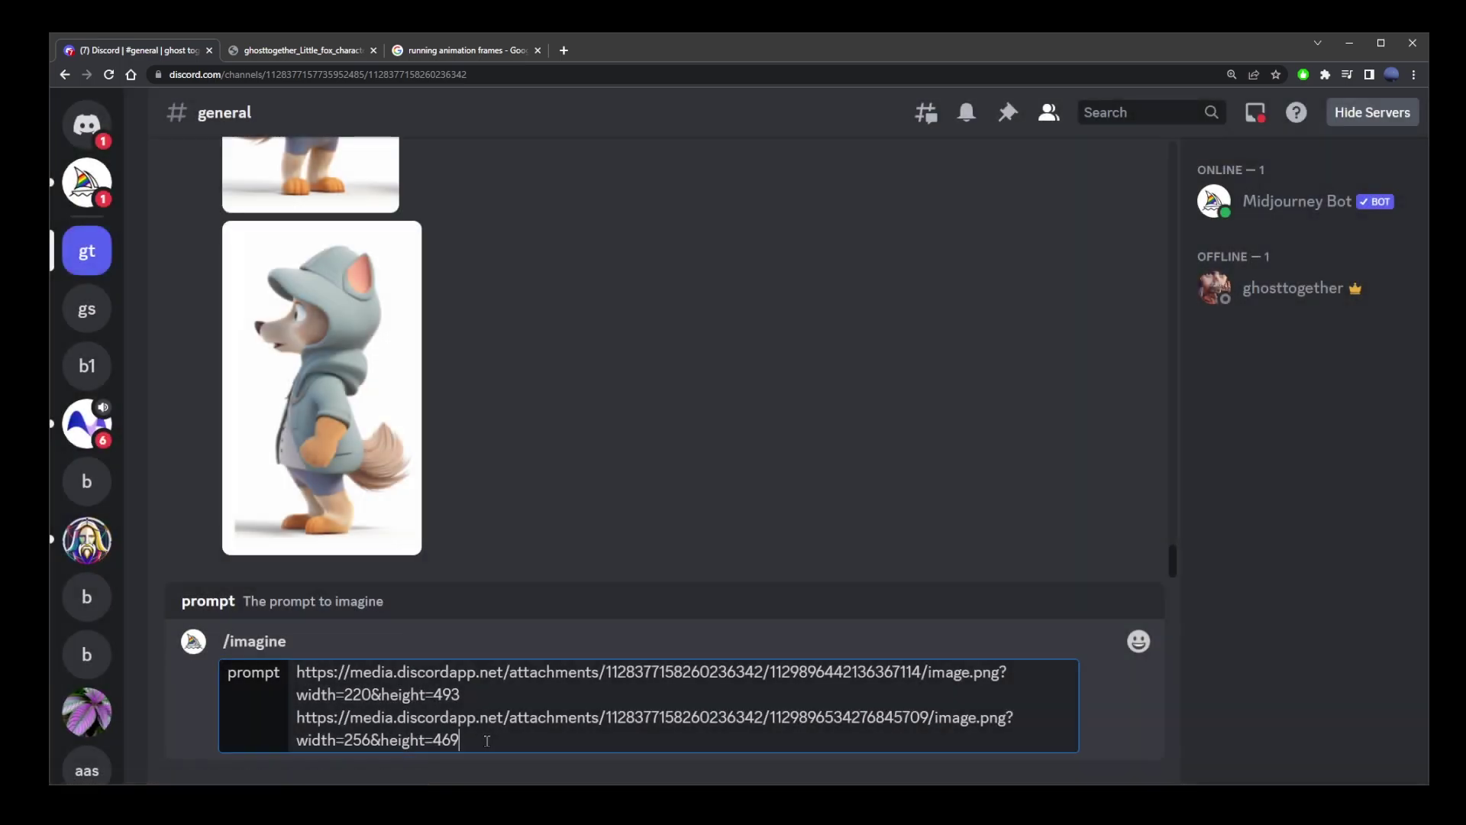
key(ctrl+v)
key(ctrl+a)
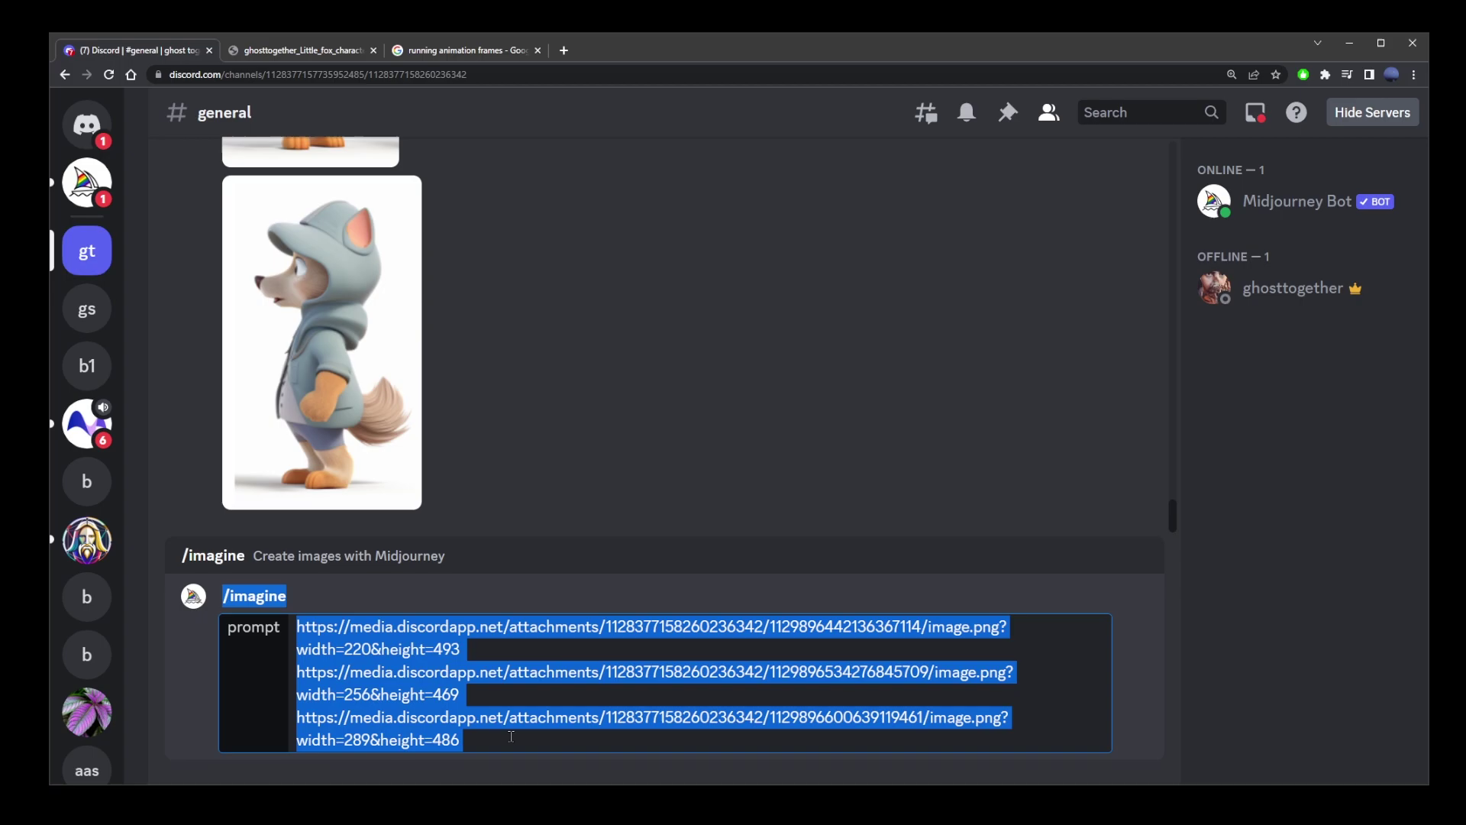
click(511, 736)
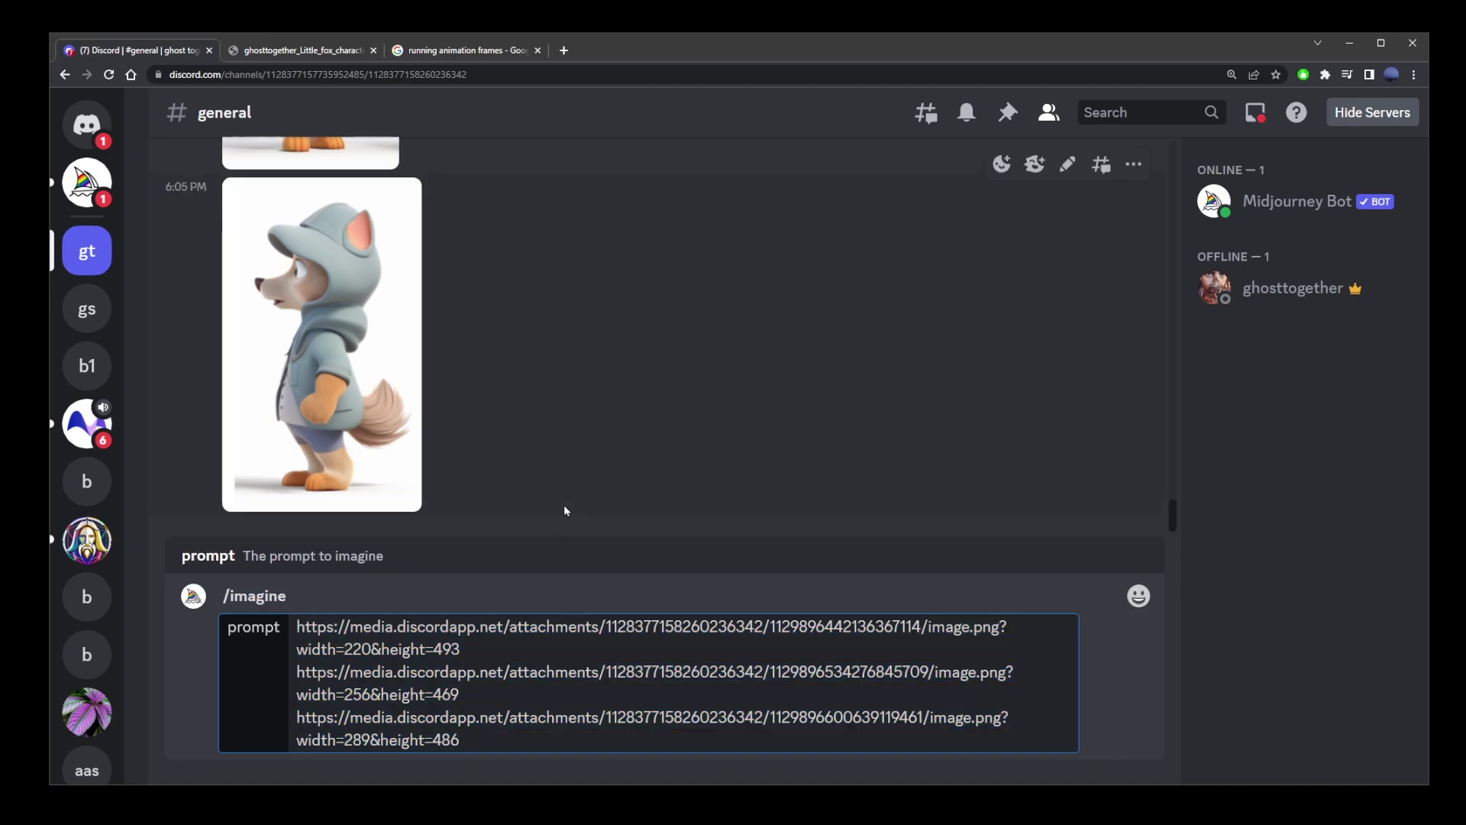
- Copy the prompt text of the upscaled wolf sheet (Image #4), from "little gray wolf character" through "--s 50", and append it after the image addresses
scroll(565, 489, up, 5)
scroll(587, 476, up, 6)
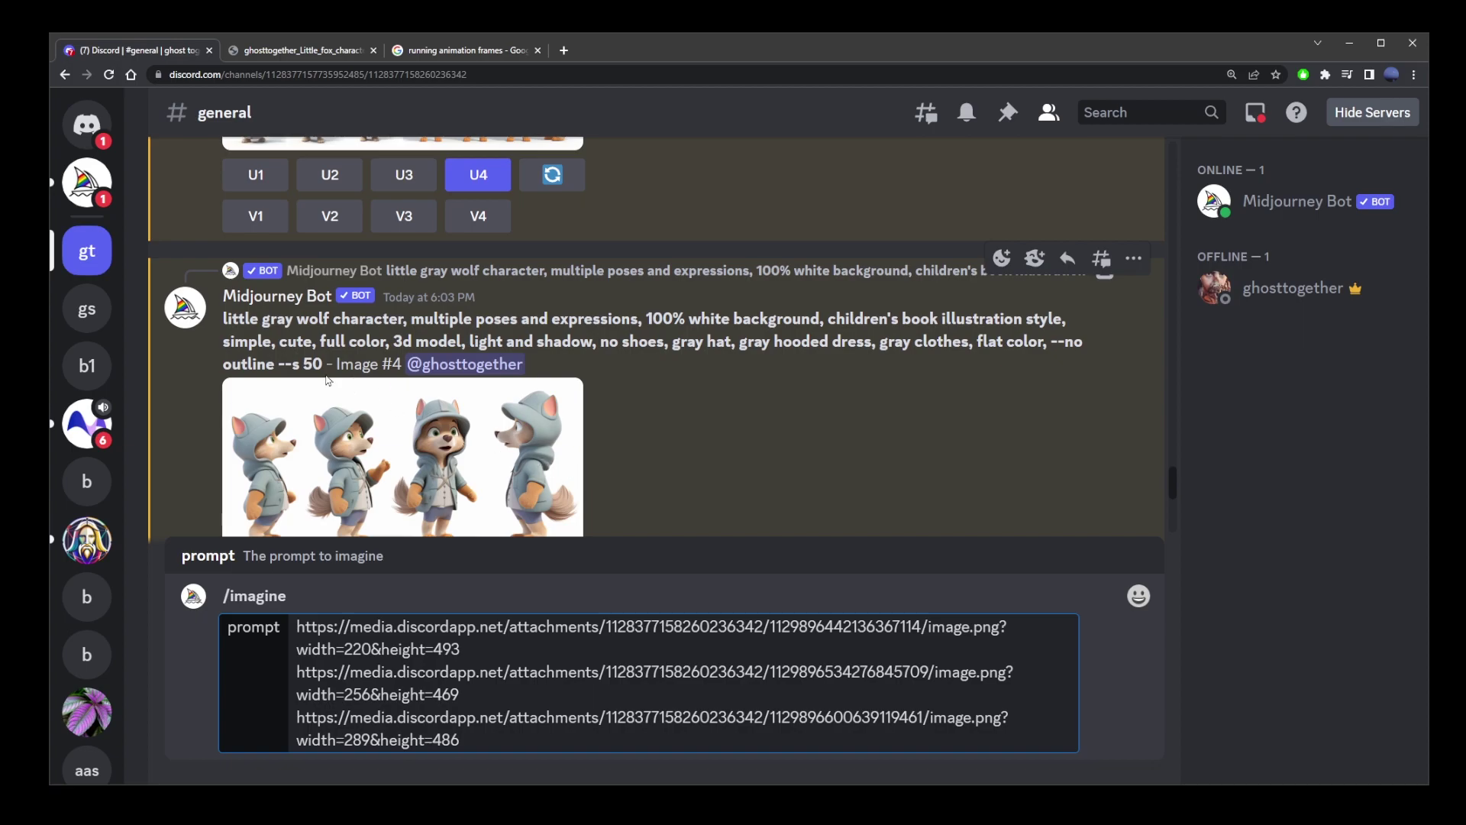
drag(322, 366, 223, 324)
right_click(259, 330)
click(323, 341)
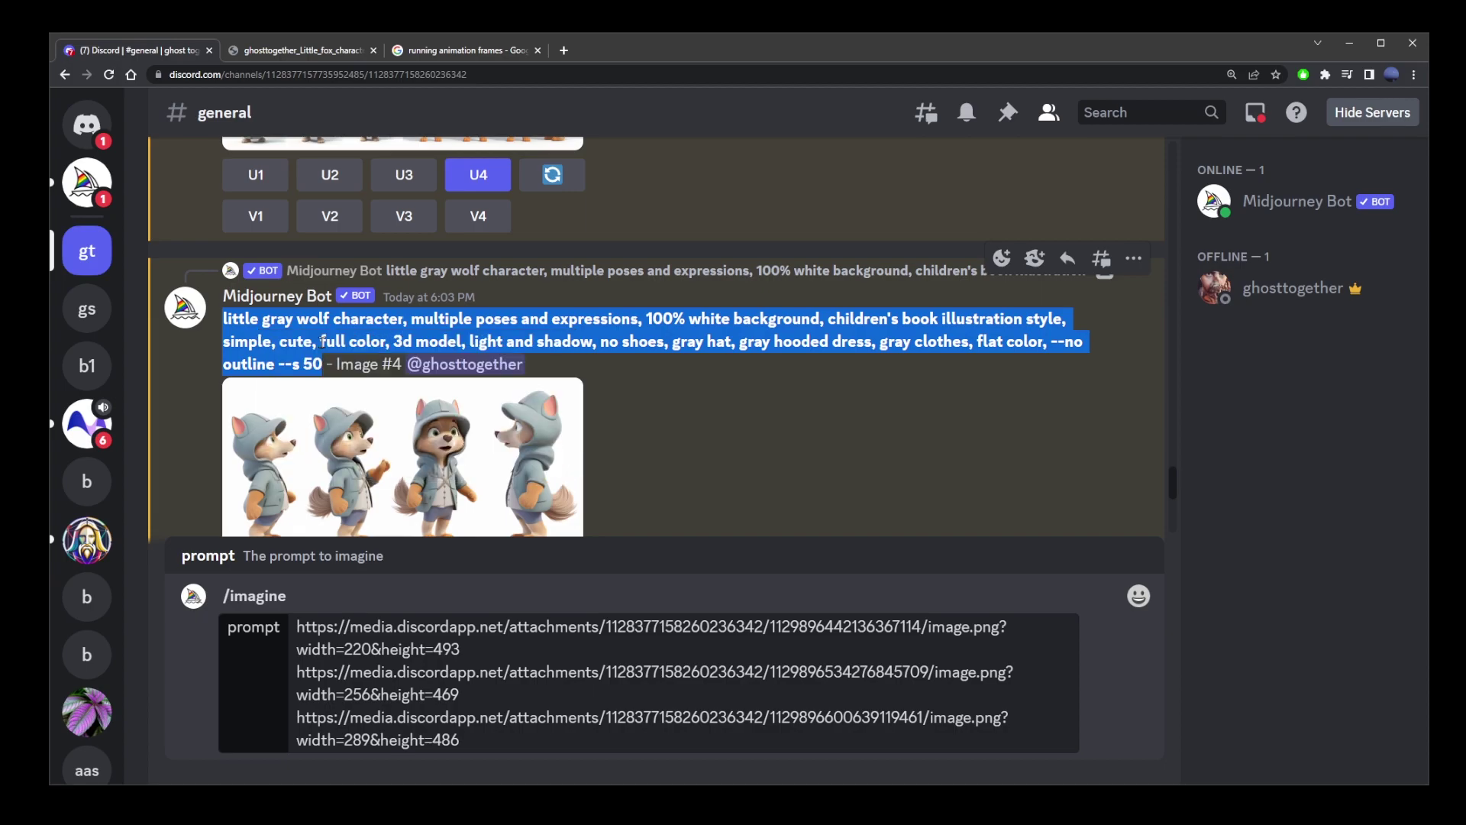
click(503, 739)
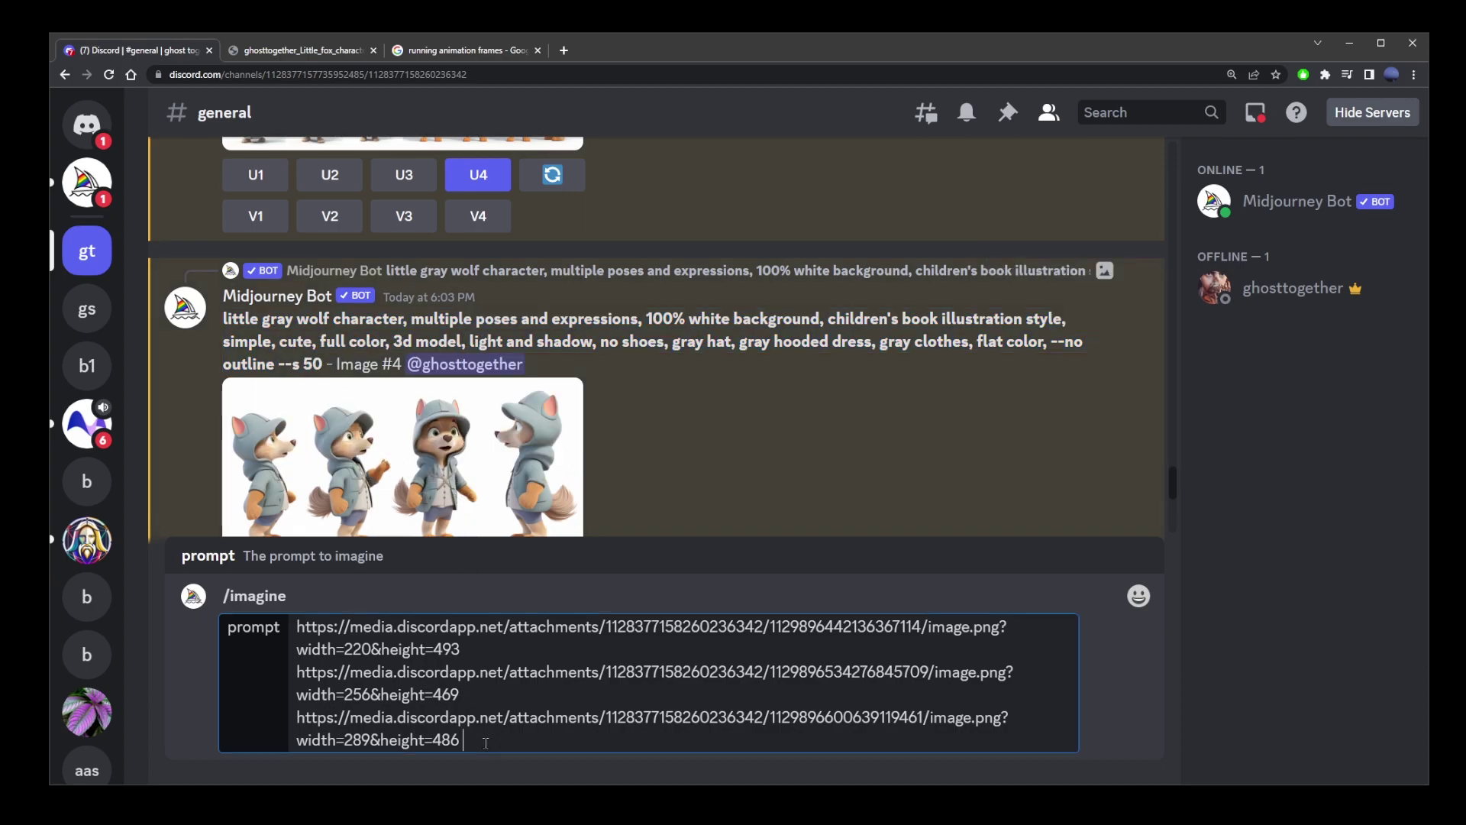
key(ctrl+v)
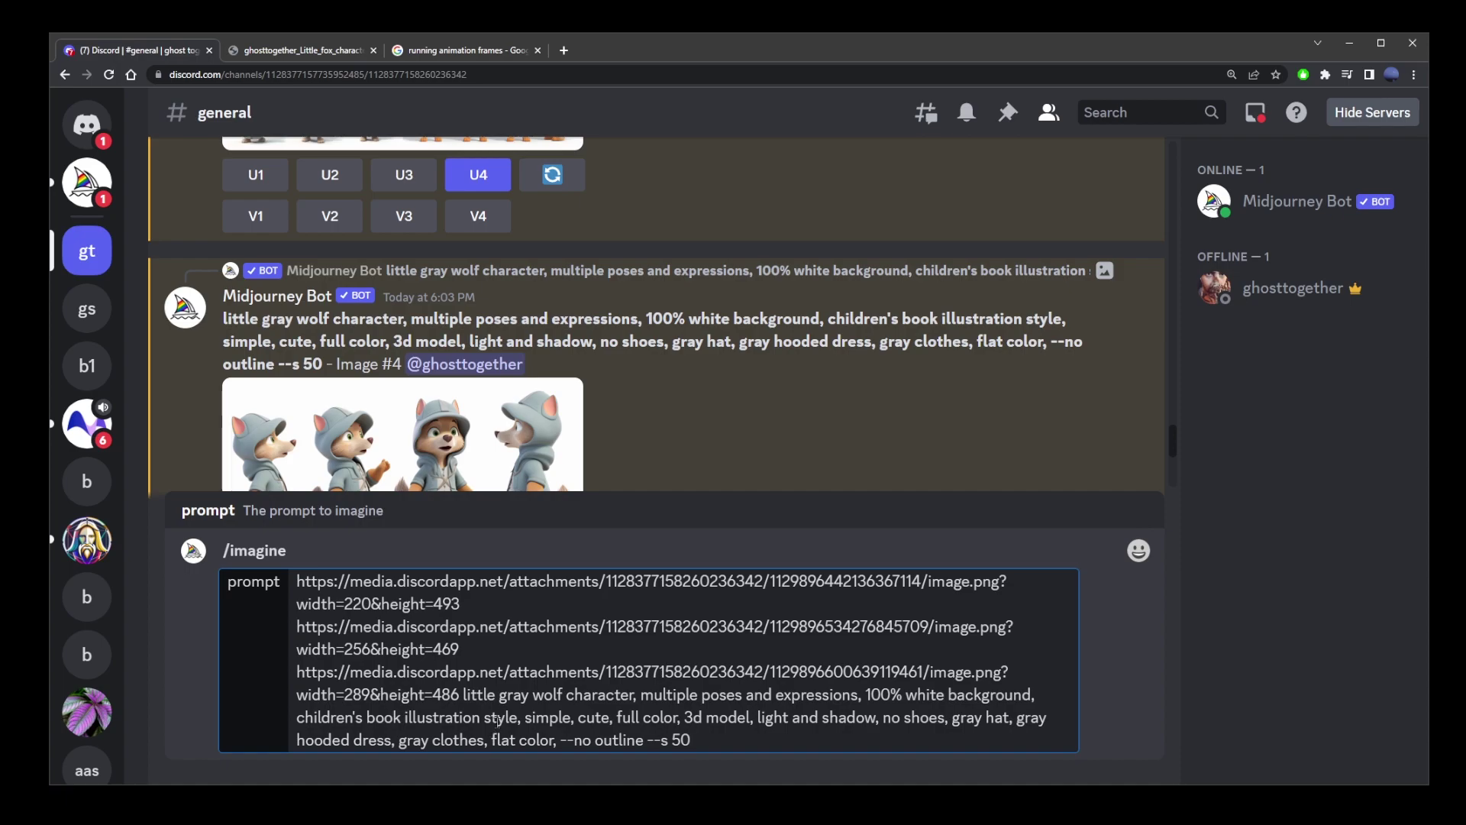
- Replace "multiple poses and expressions" in the /imagine prompt with "run, running"
click(641, 695)
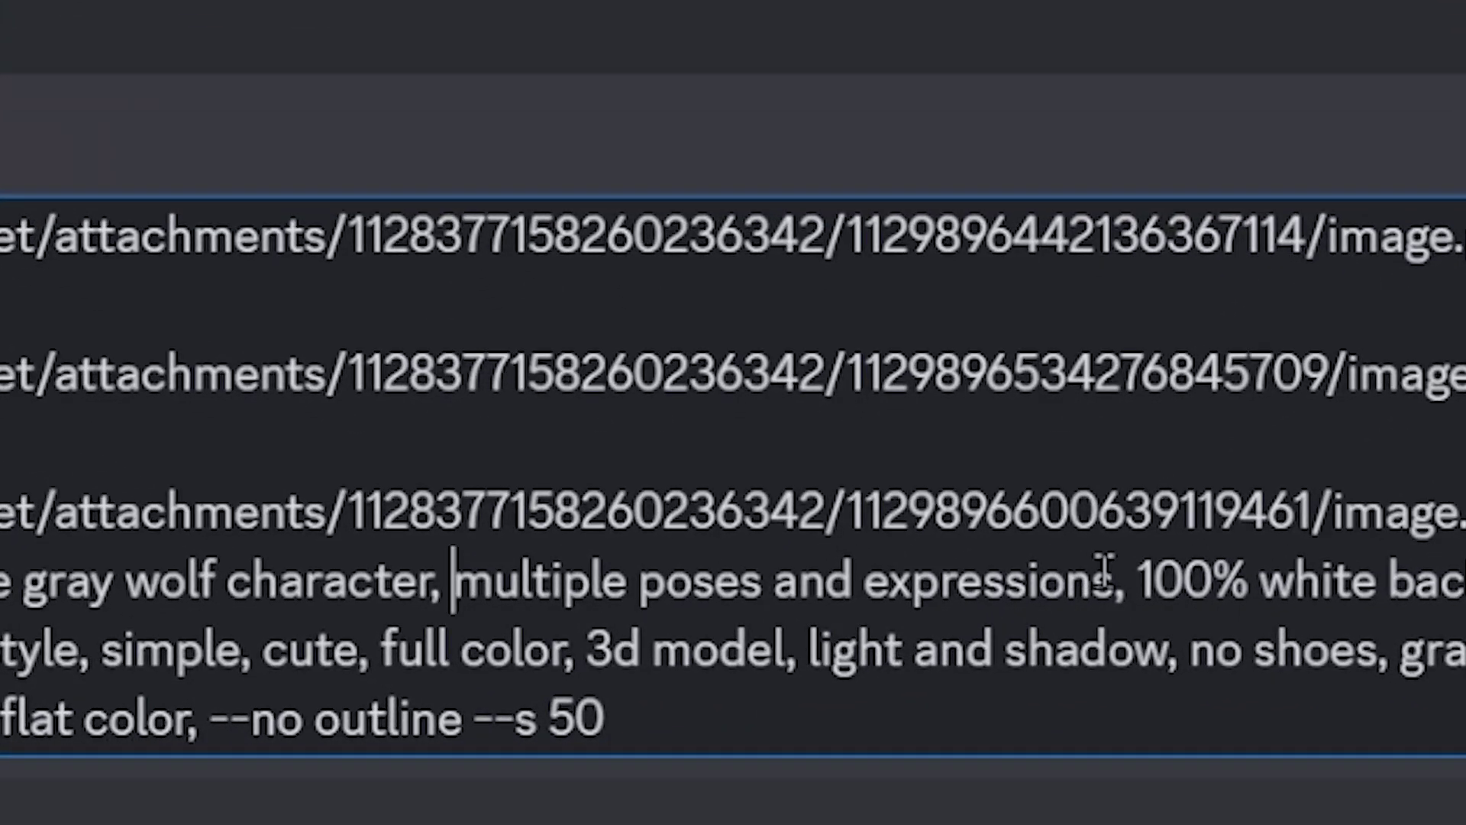
shift+click(1105, 569)
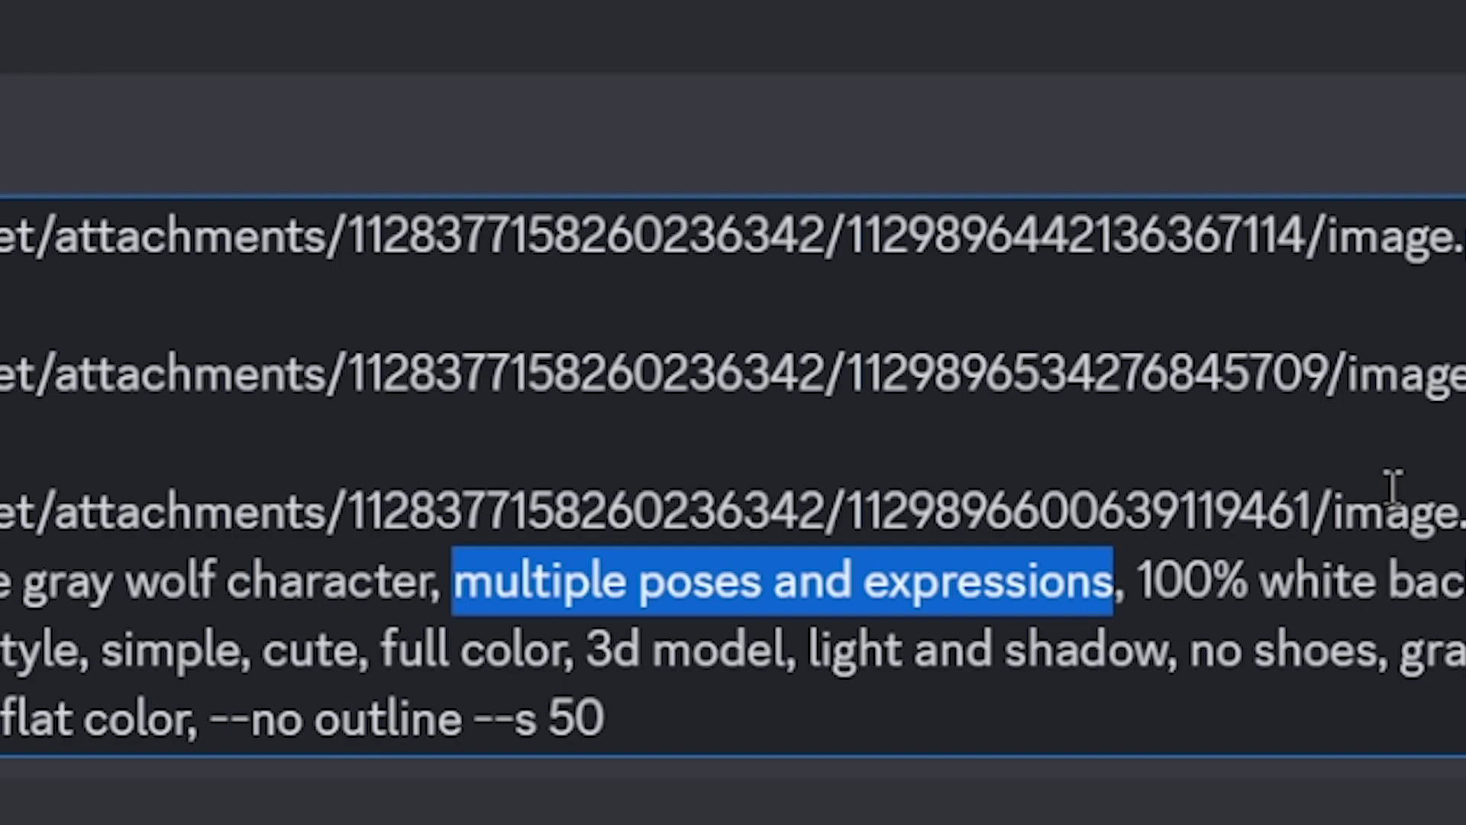
text(run, runn)
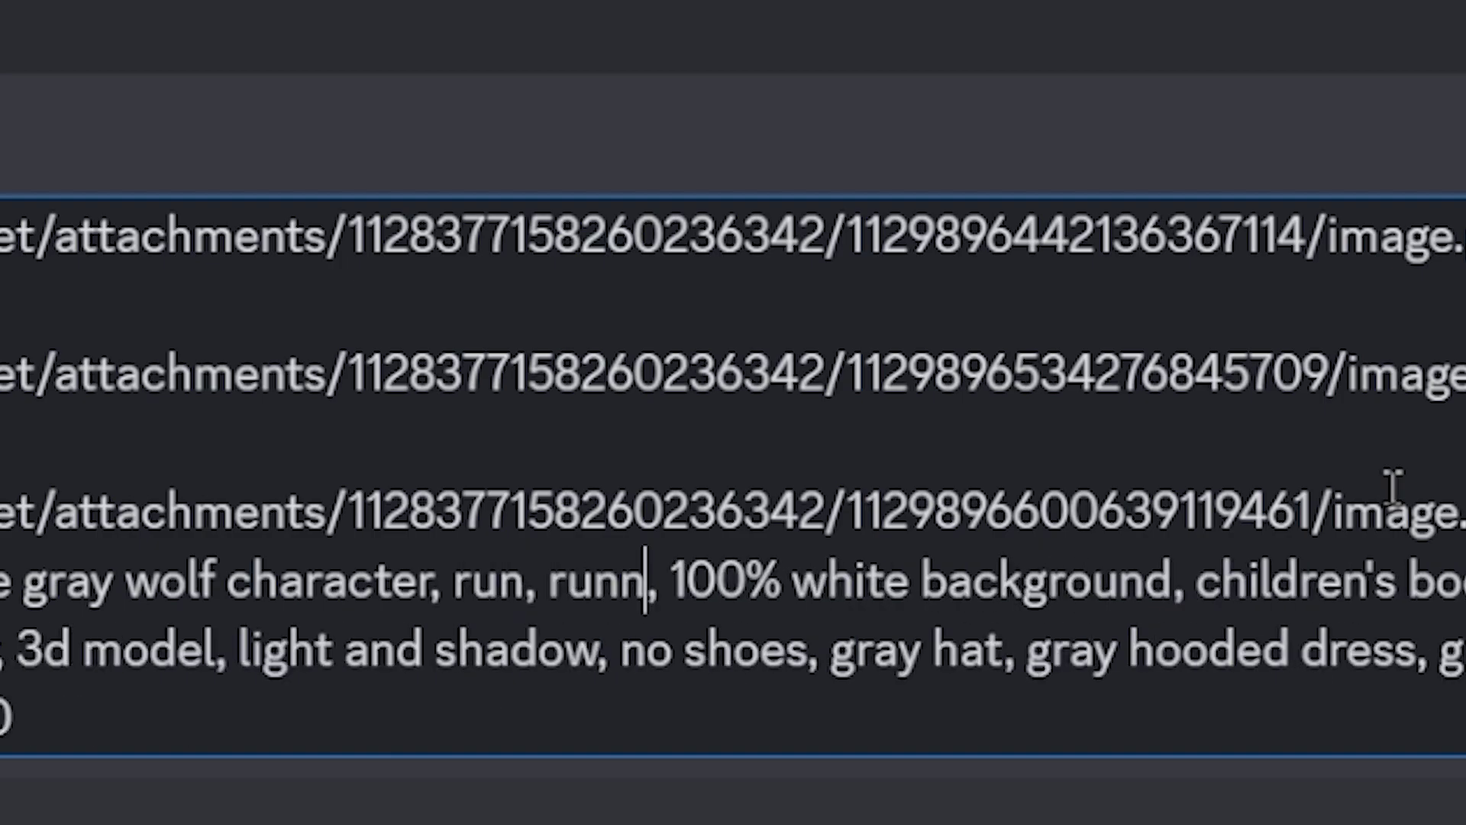
text(ing)
key(ctrl+shift+Left)
key(ctrl+shift+Left)
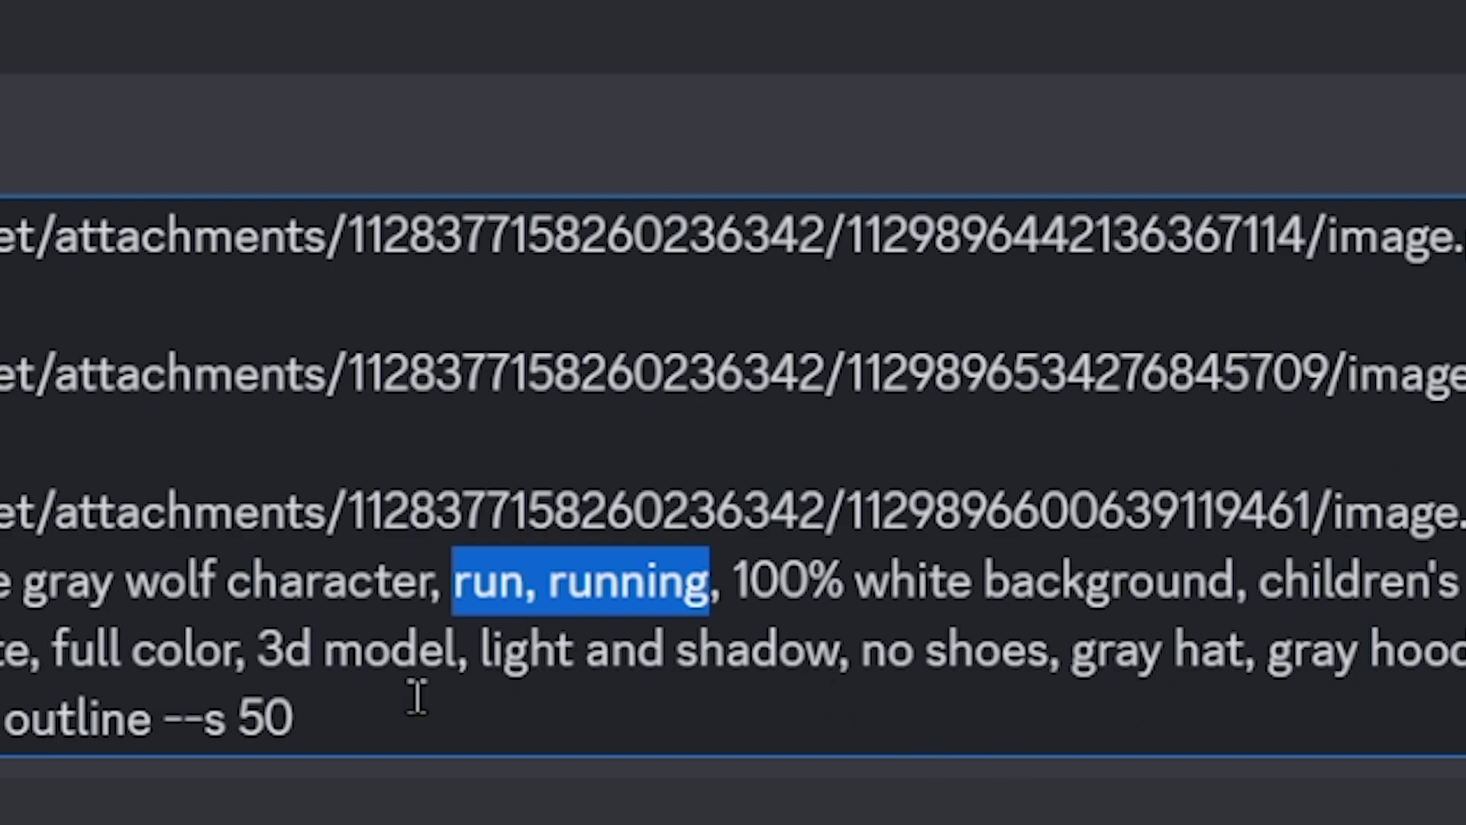
click(385, 715)
text(--)
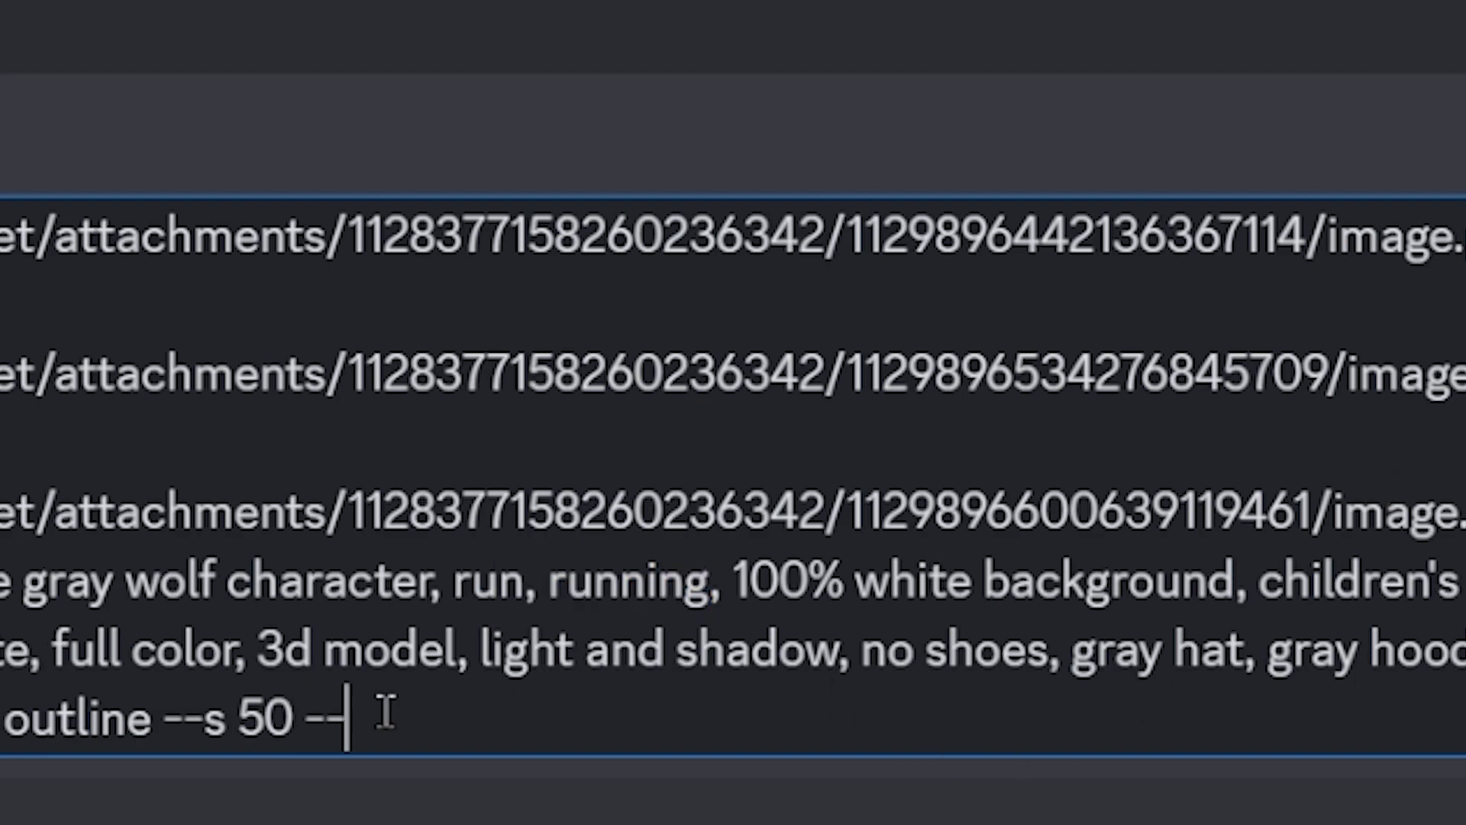
text(seed)
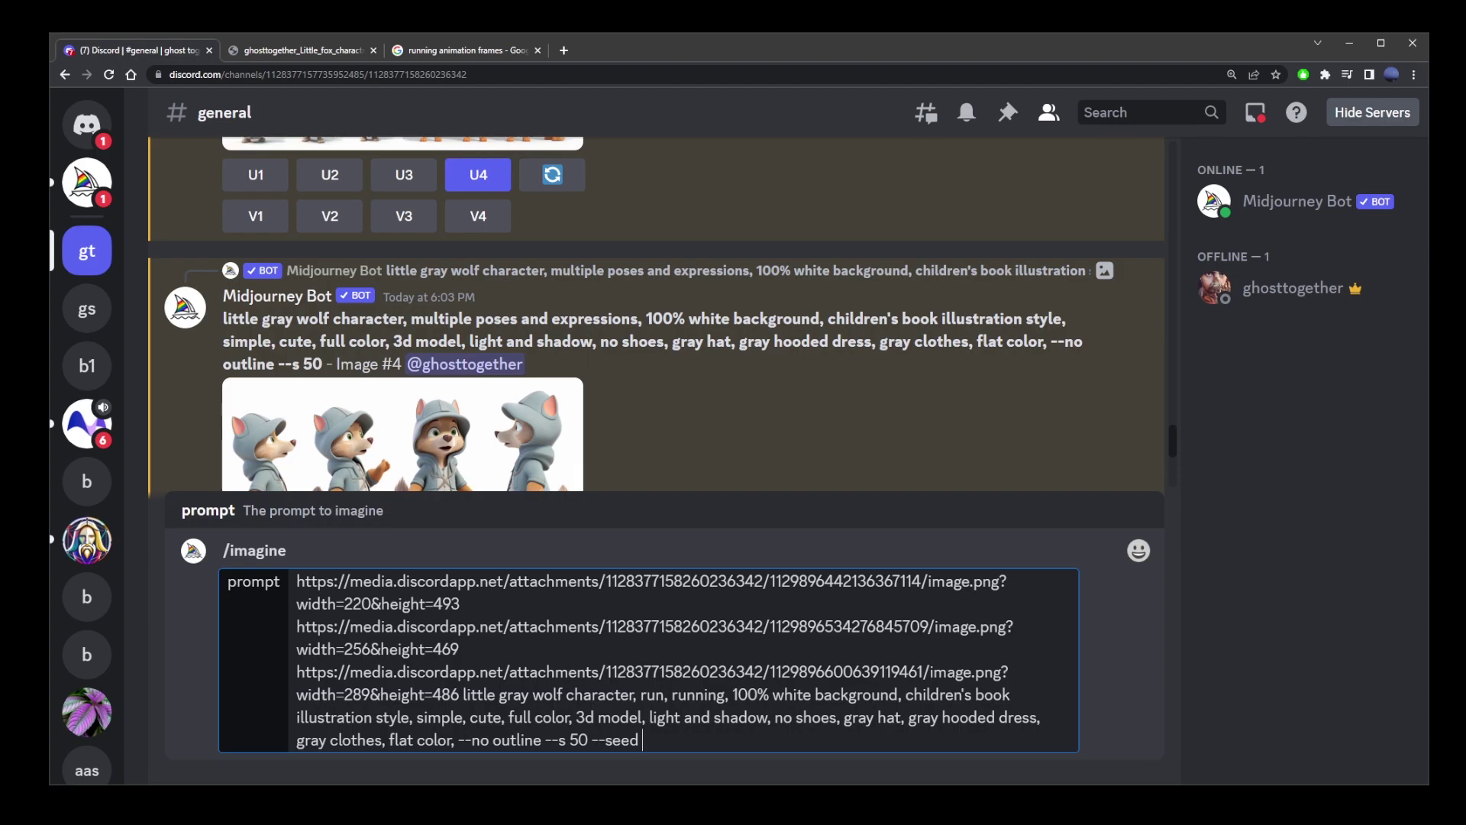
key(alt+Tab)
drag(892, 336, 944, 424)
double_click(824, 450)
key(ctrl+c)
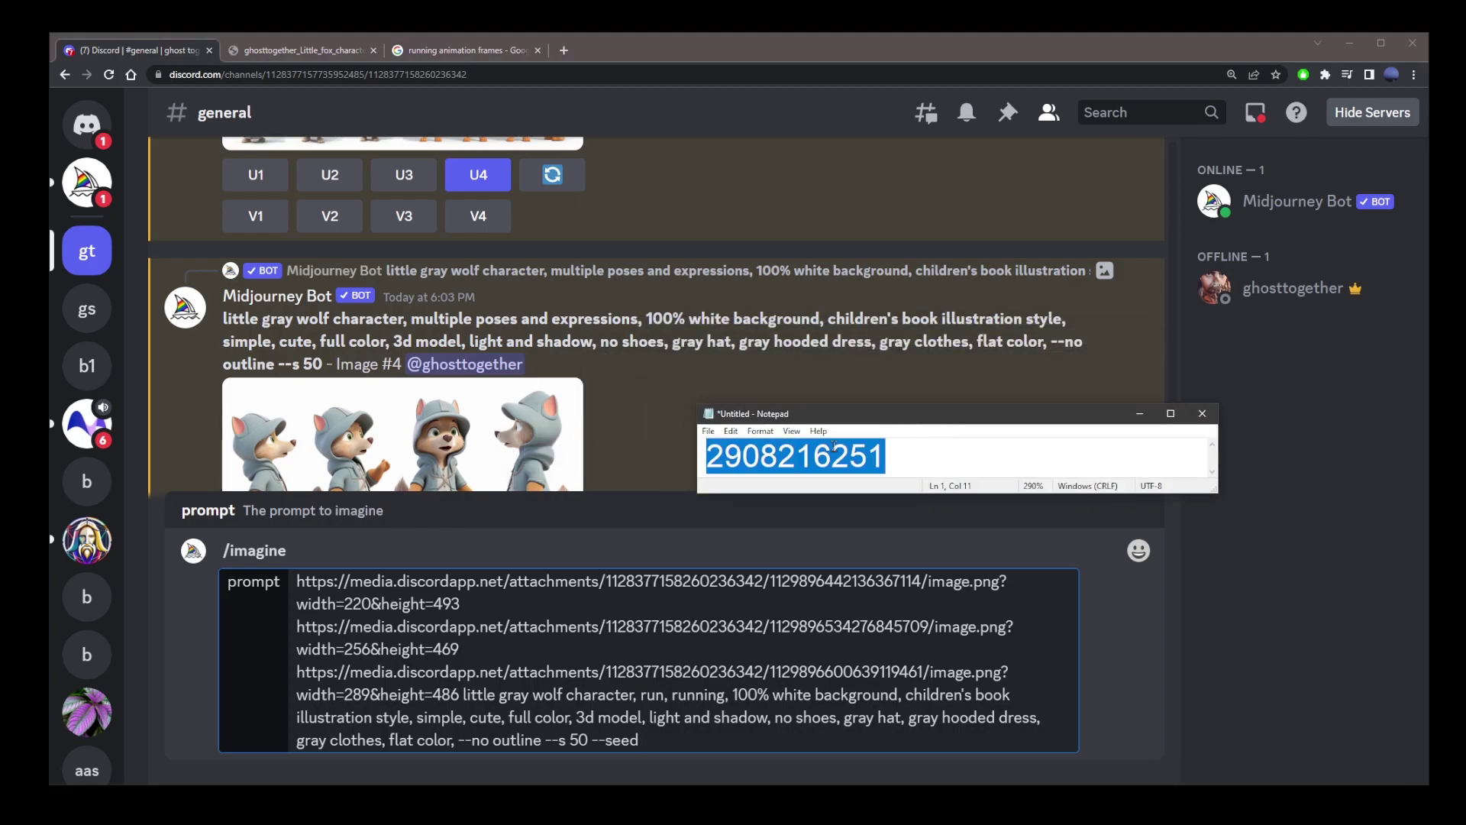
click(1139, 413)
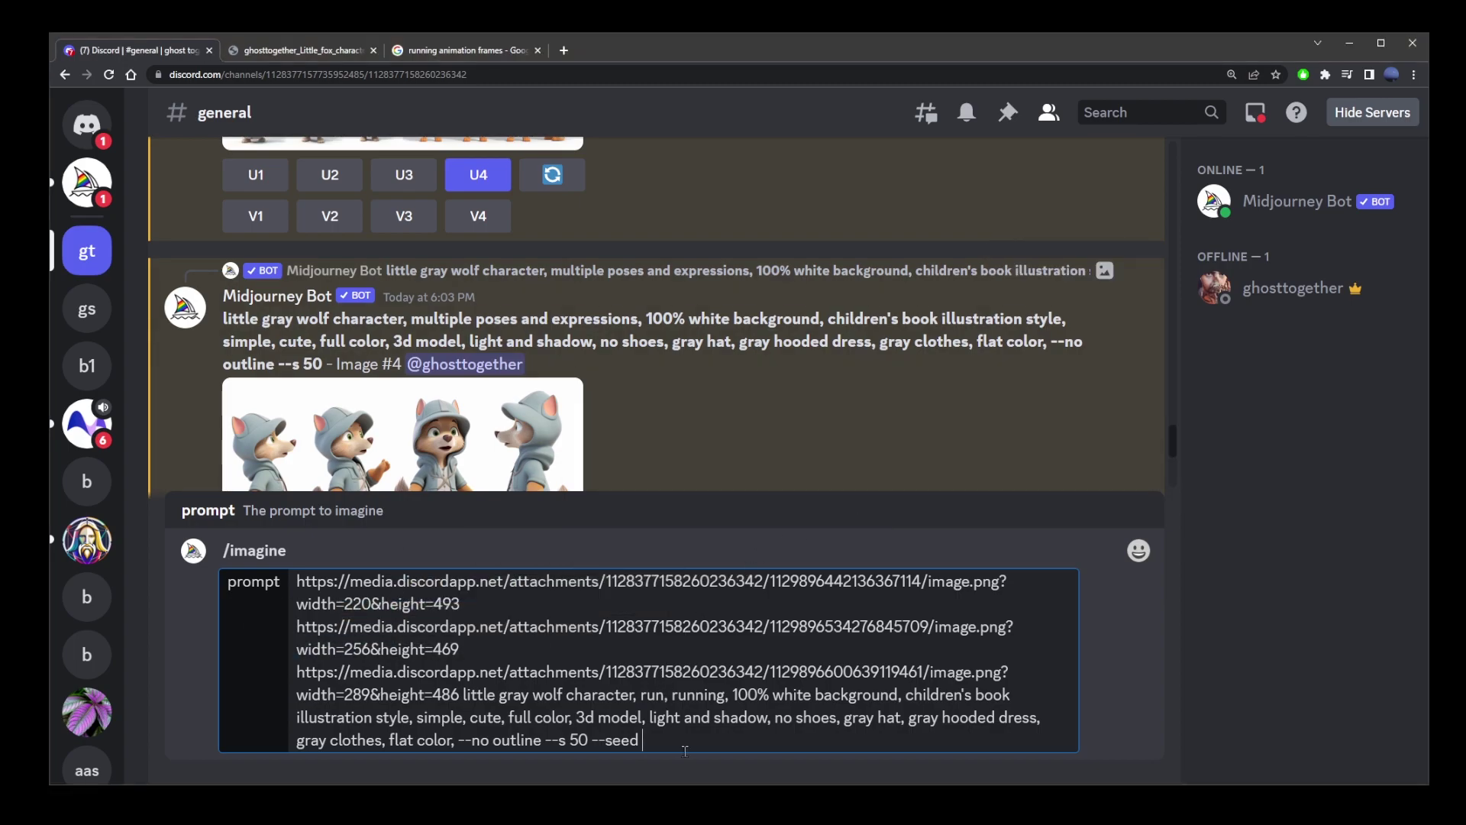
key(ctrl+v)
key(Return)
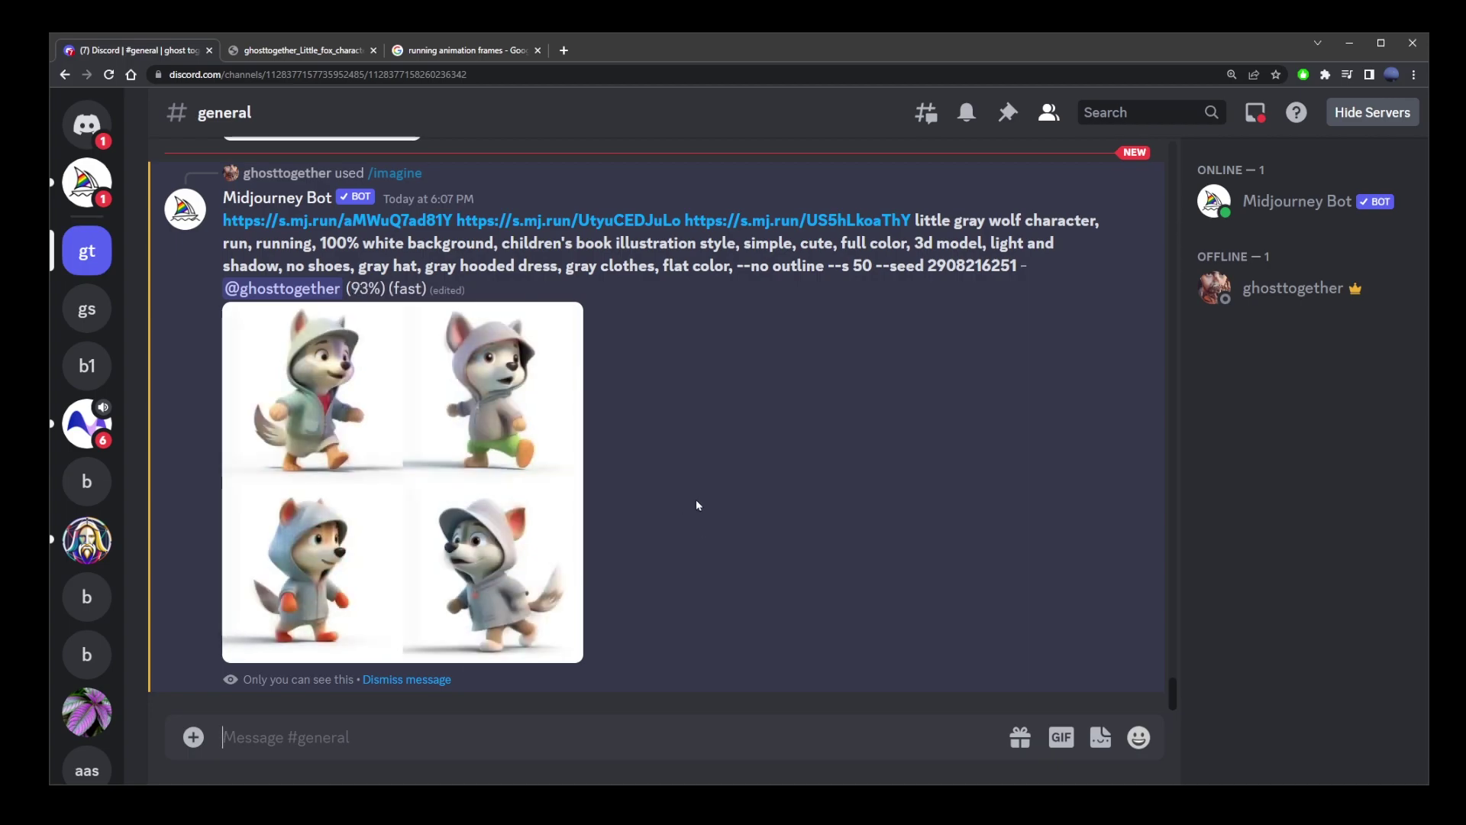
- Enlarge the generated grid of running wolves to examine the four variations
click(367, 333)
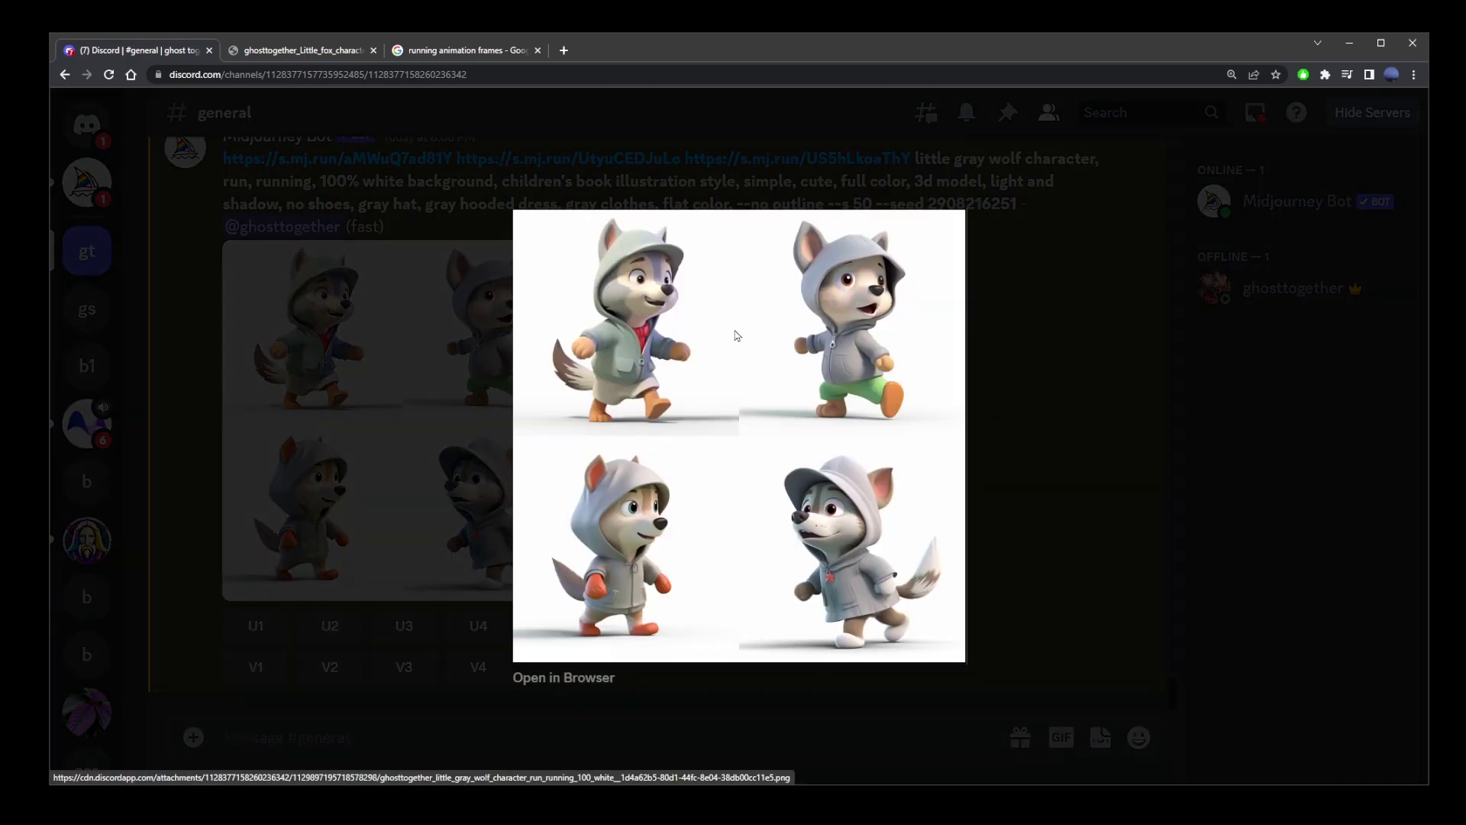
click(1092, 468)
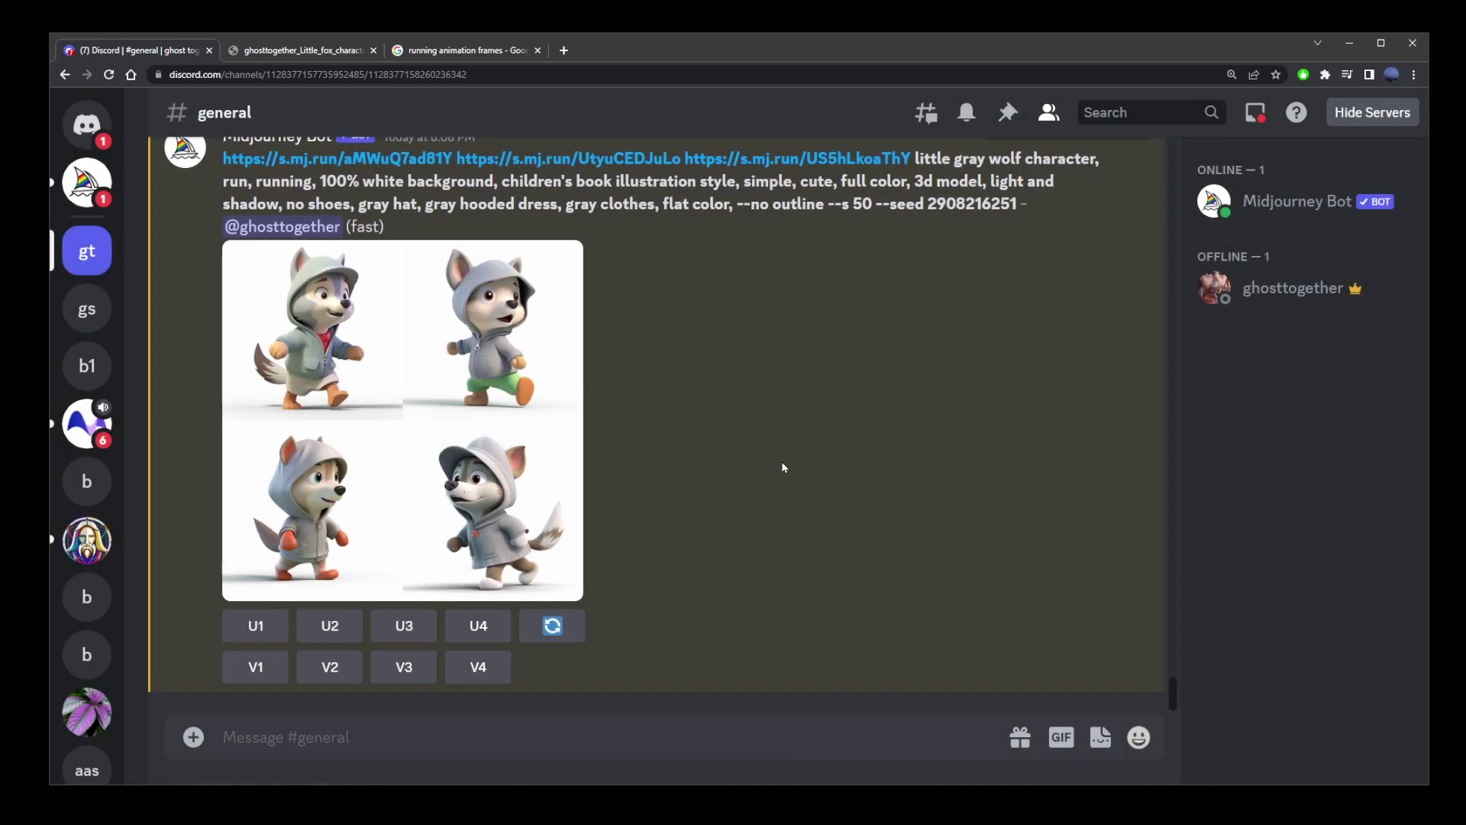
- Switch to Google Images and examine the "running animation frames" search and its results for a running pose reference
click(483, 53)
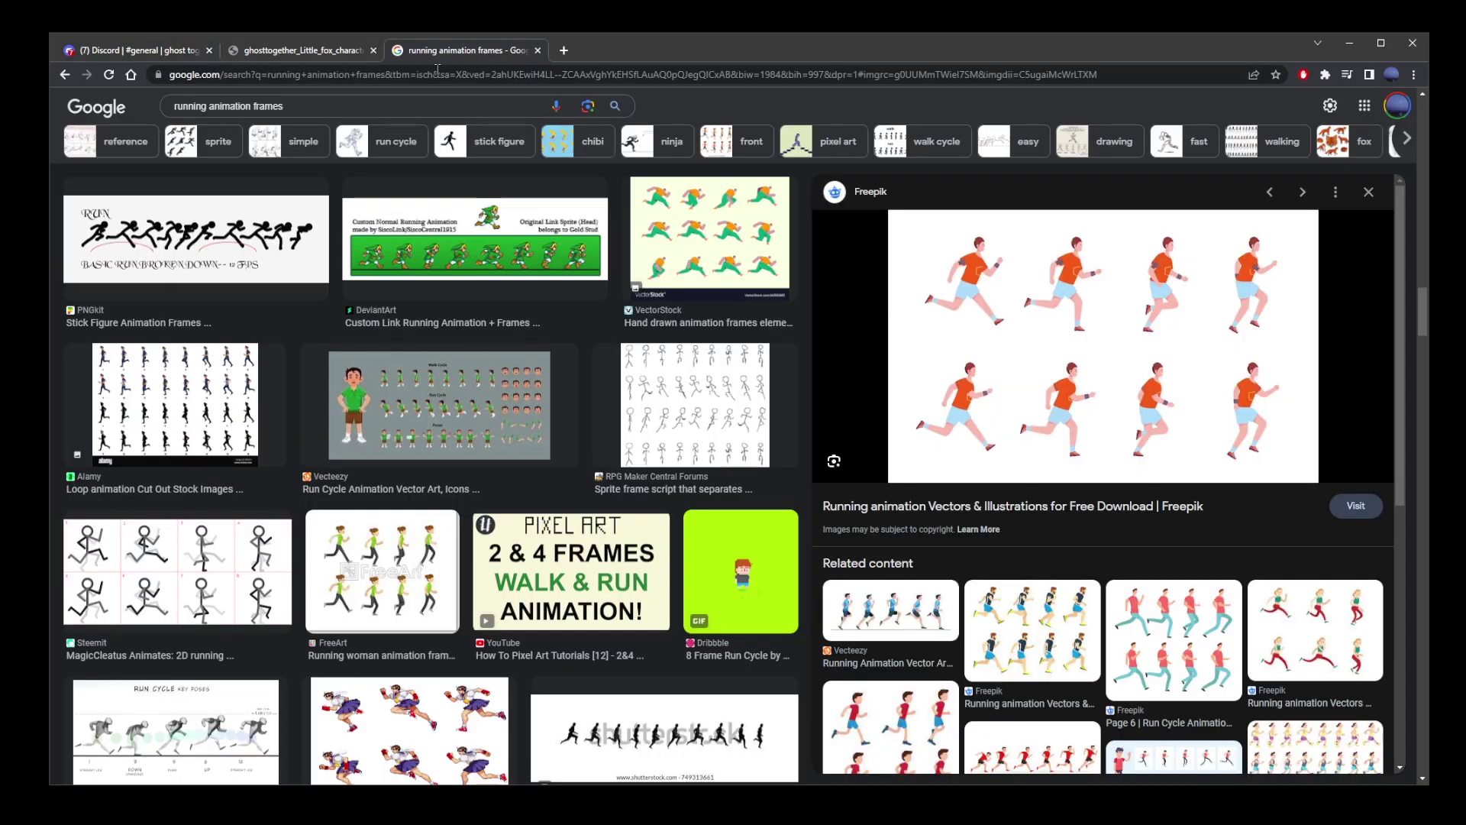
double_click(190, 103)
double_click(226, 103)
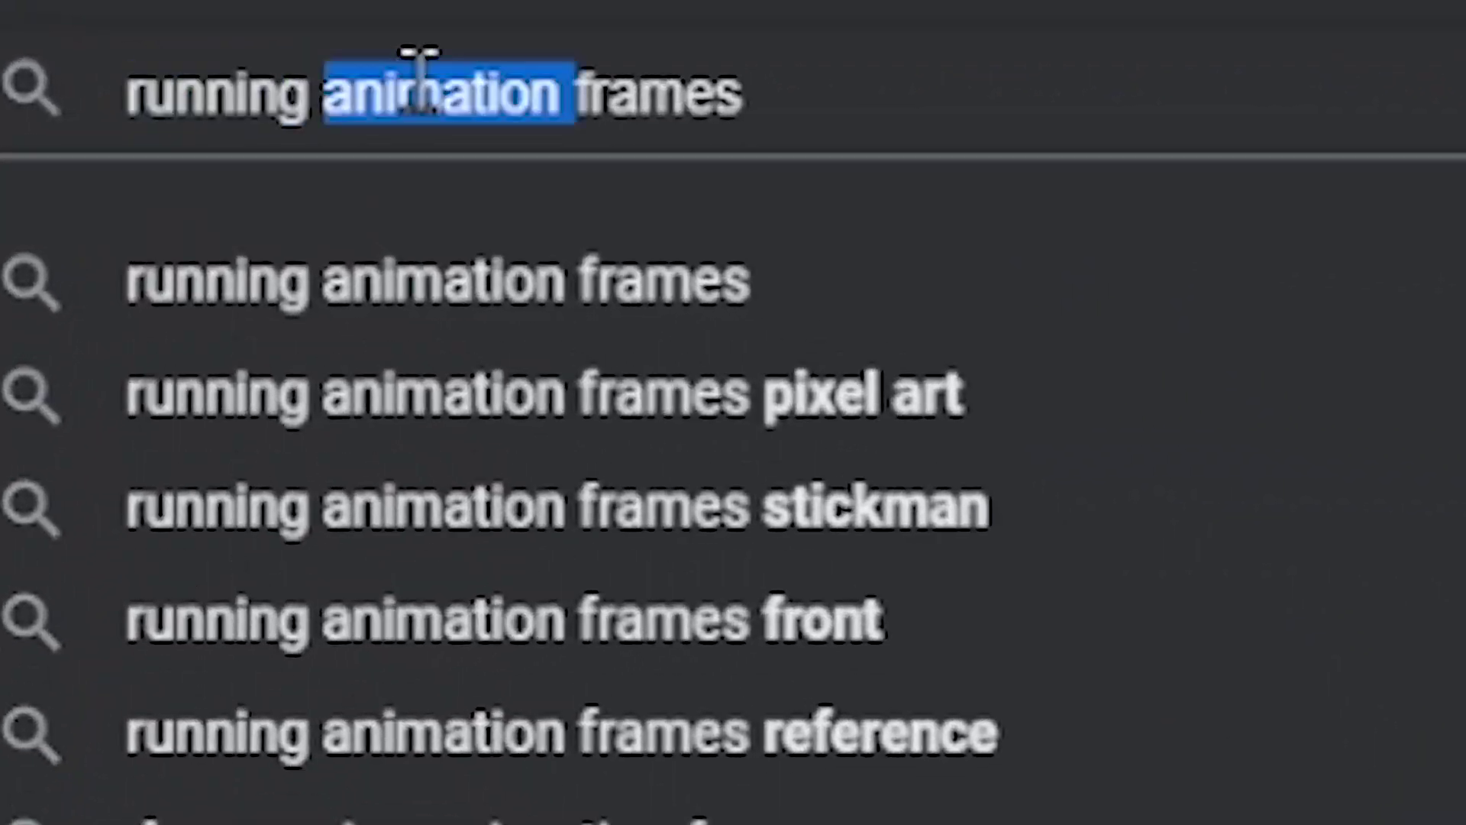
click(266, 103)
double_click(644, 82)
click(878, 99)
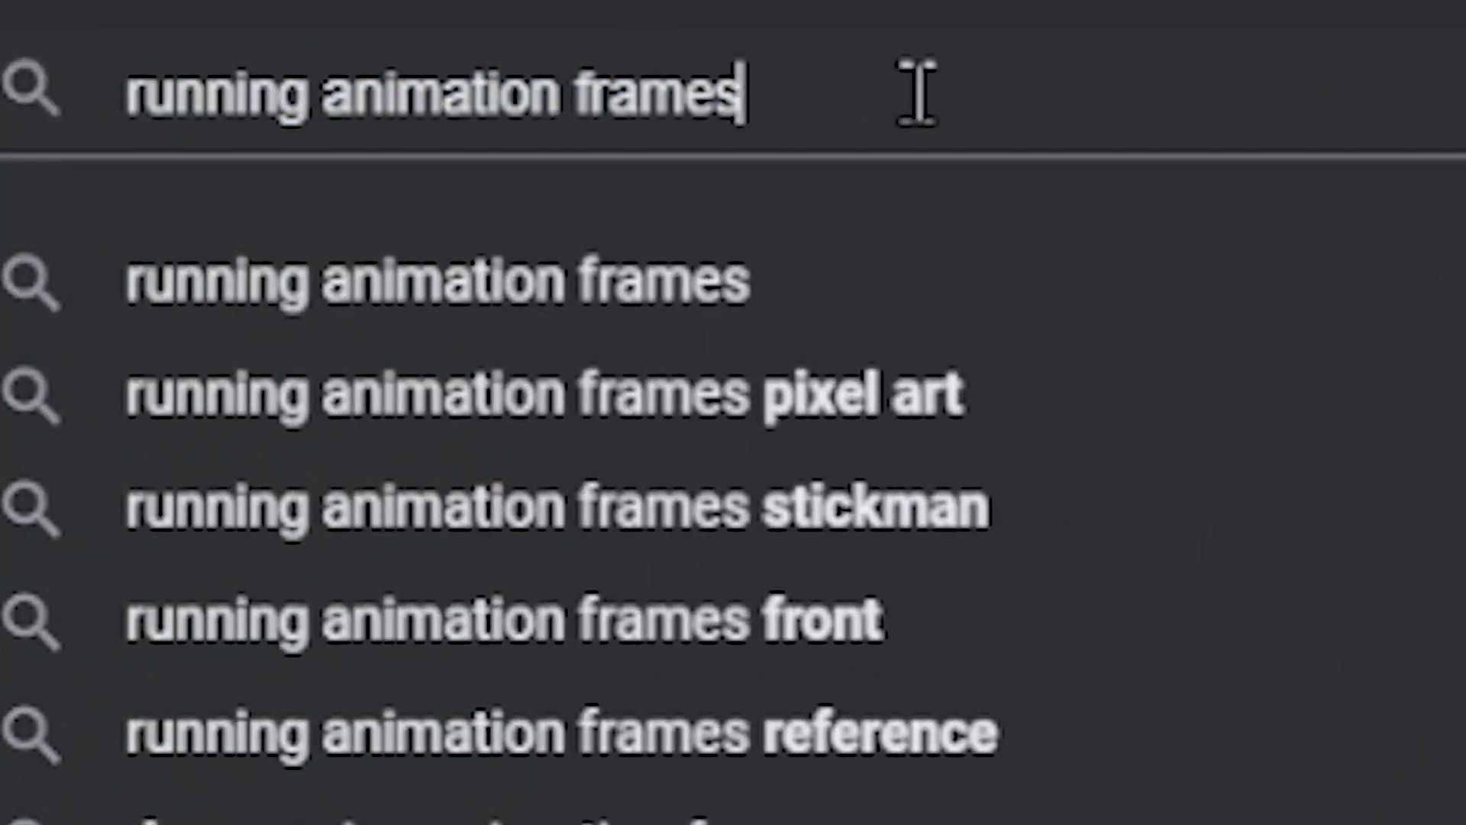
drag(917, 92, 236, 72)
click(125, 105)
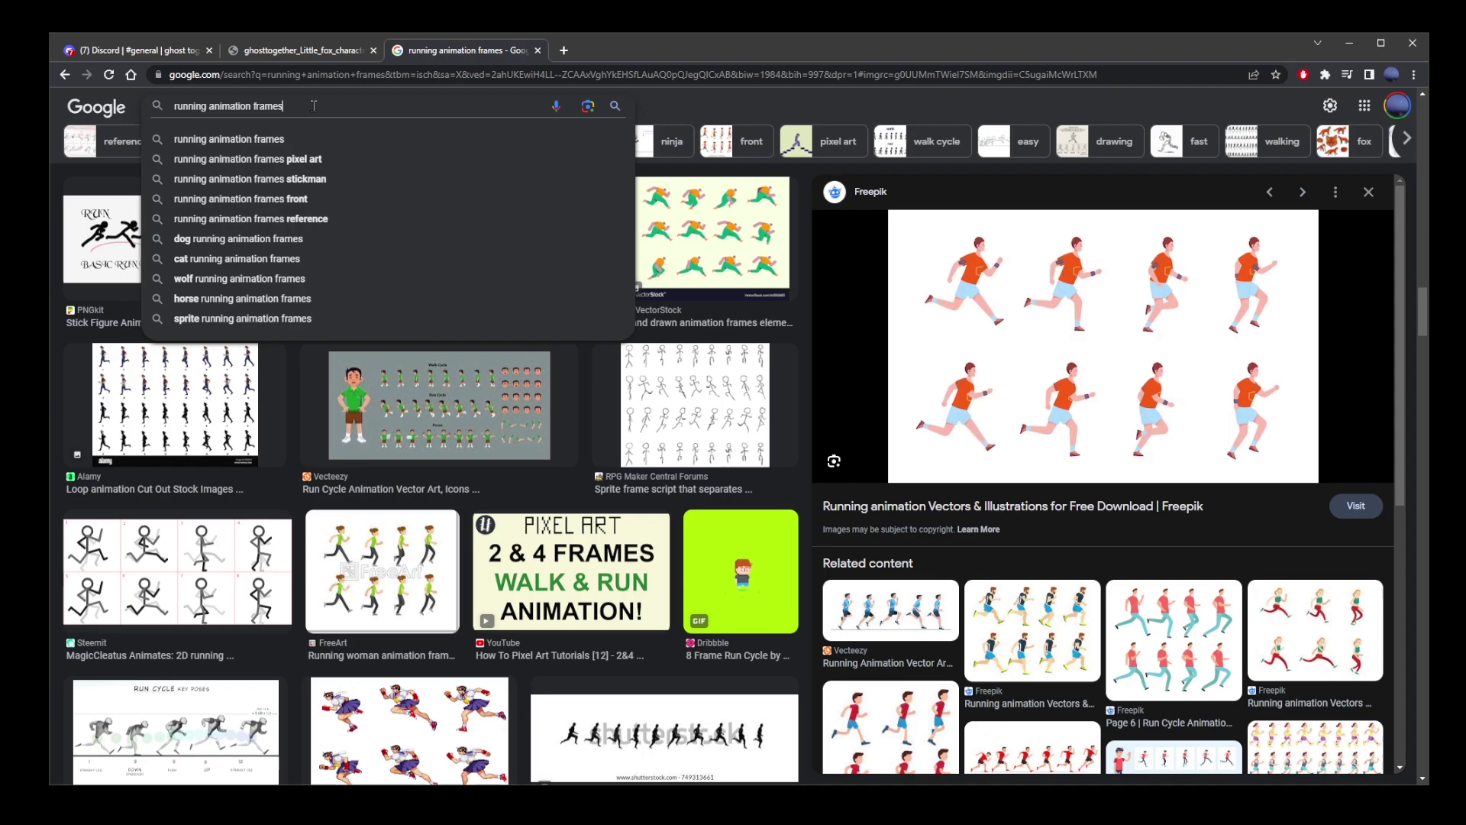
key(Escape)
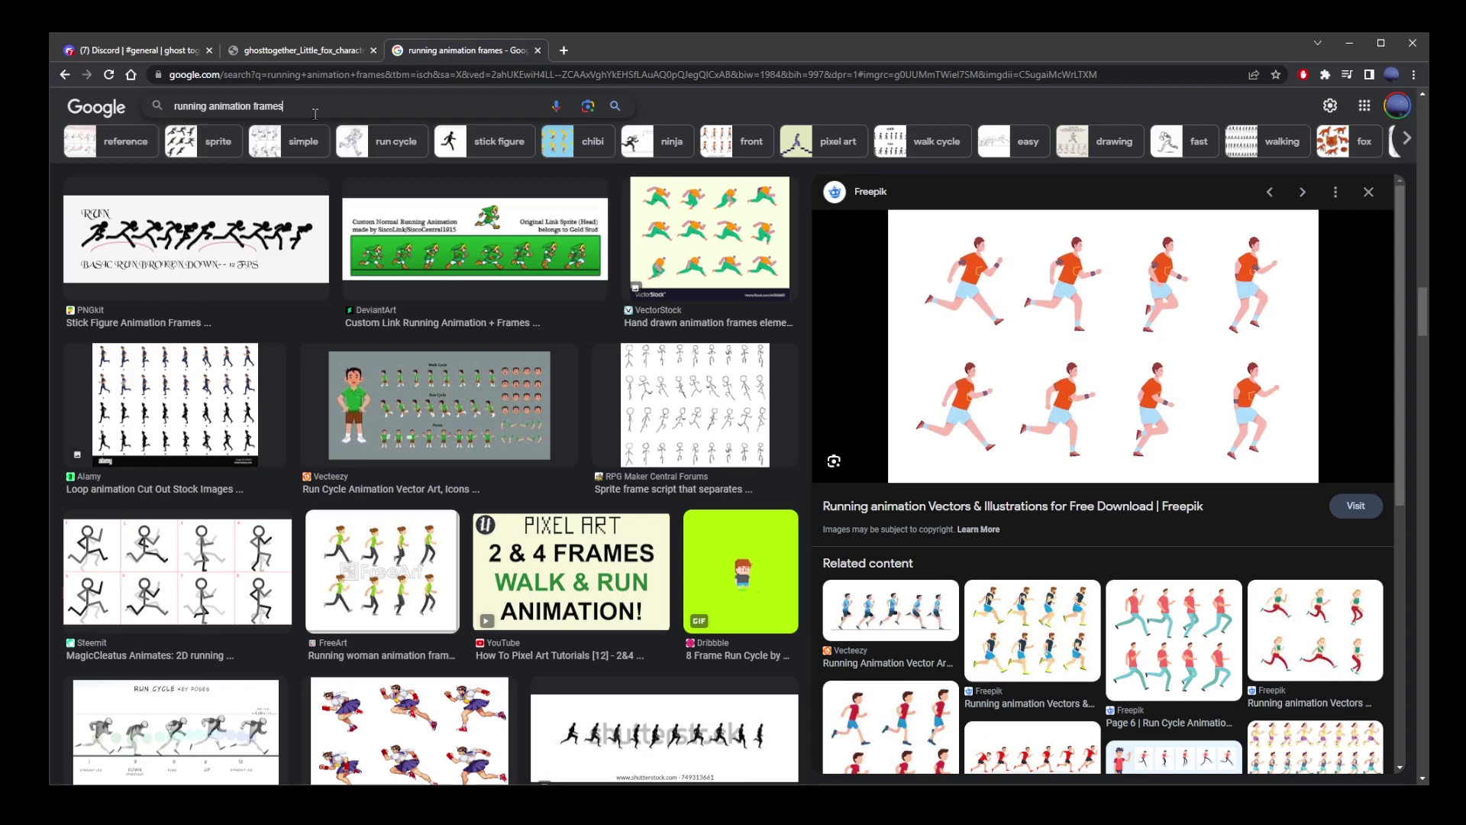
scroll(1096, 344, down, 2)
scroll(1100, 352, up, 2)
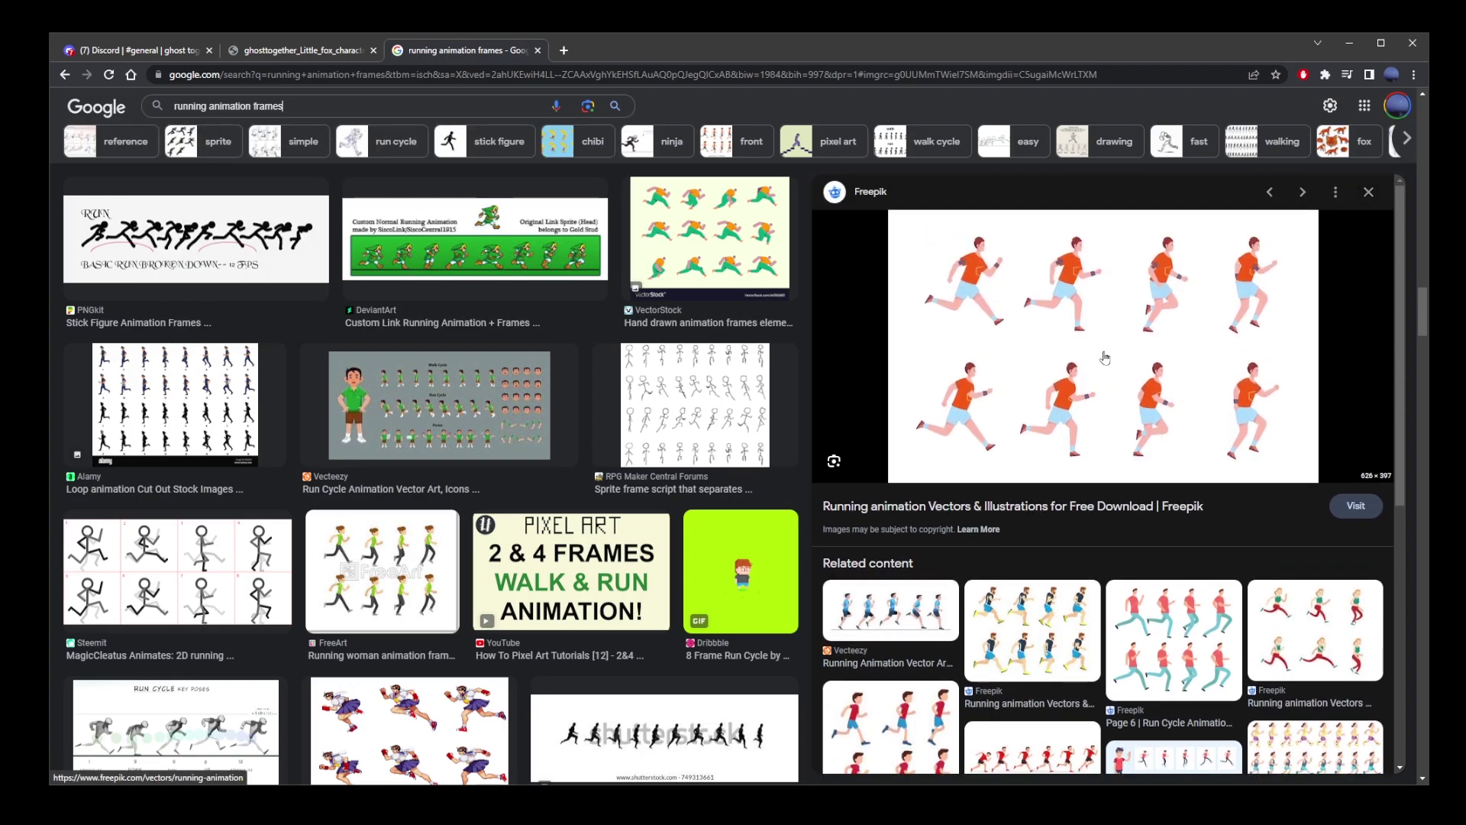
- Copy the image address of the Freepik running-man sprite sheet and start a new /imagine prompt with it in Discord's #general
right_click(1012, 258)
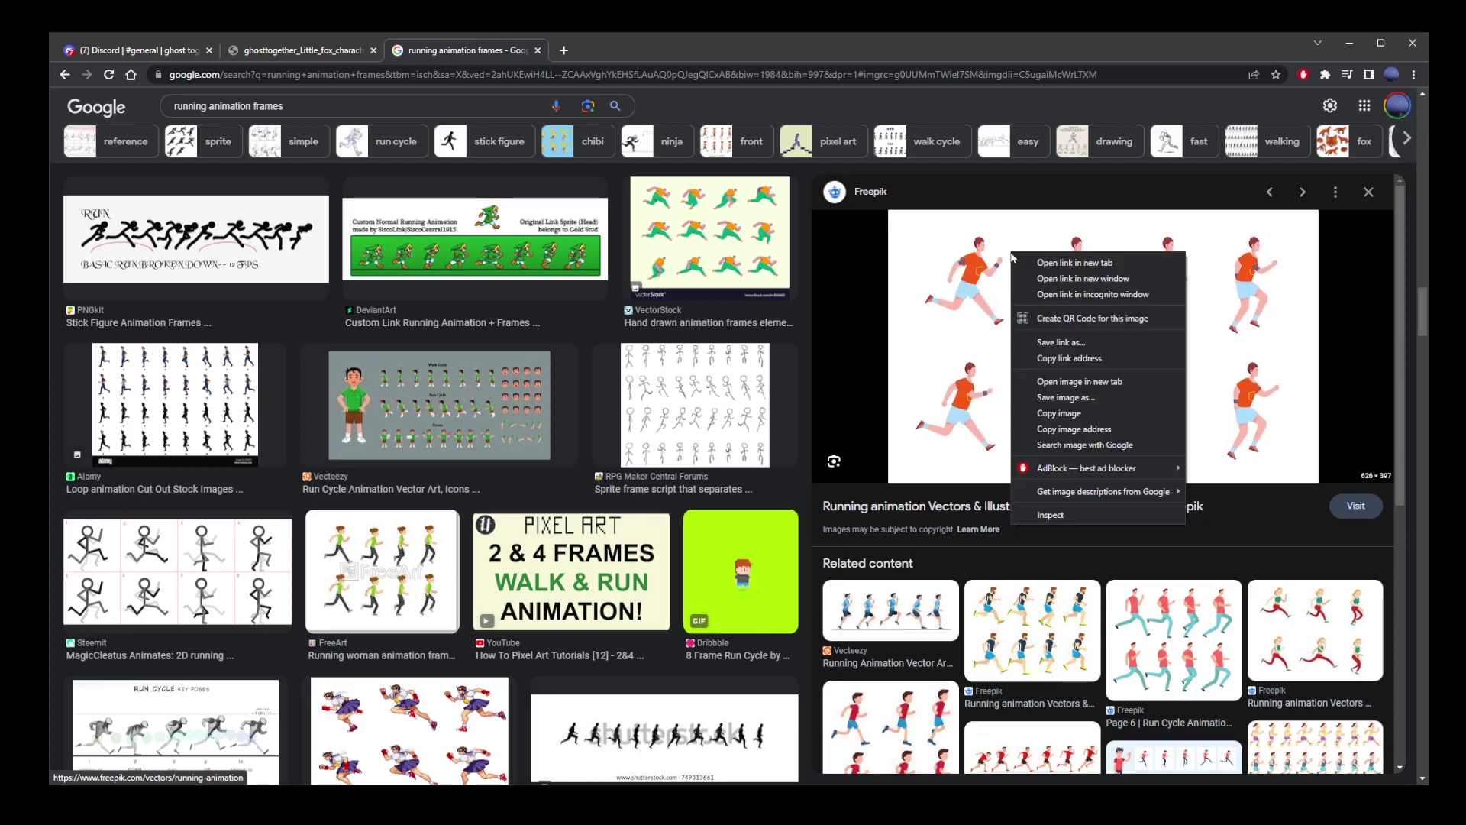
click(1098, 431)
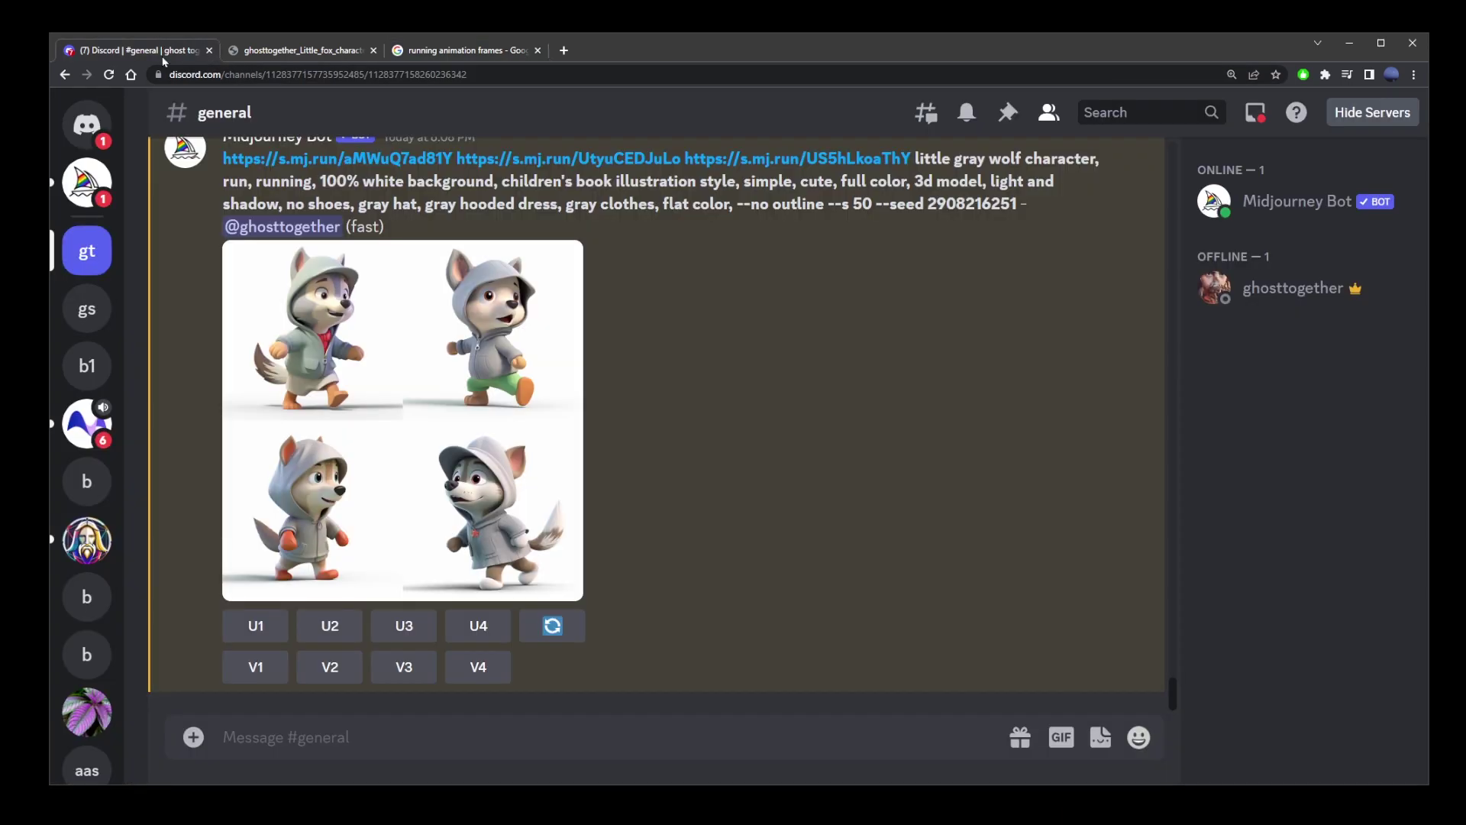
click(175, 50)
click(363, 745)
text(/imag)
key(Tab)
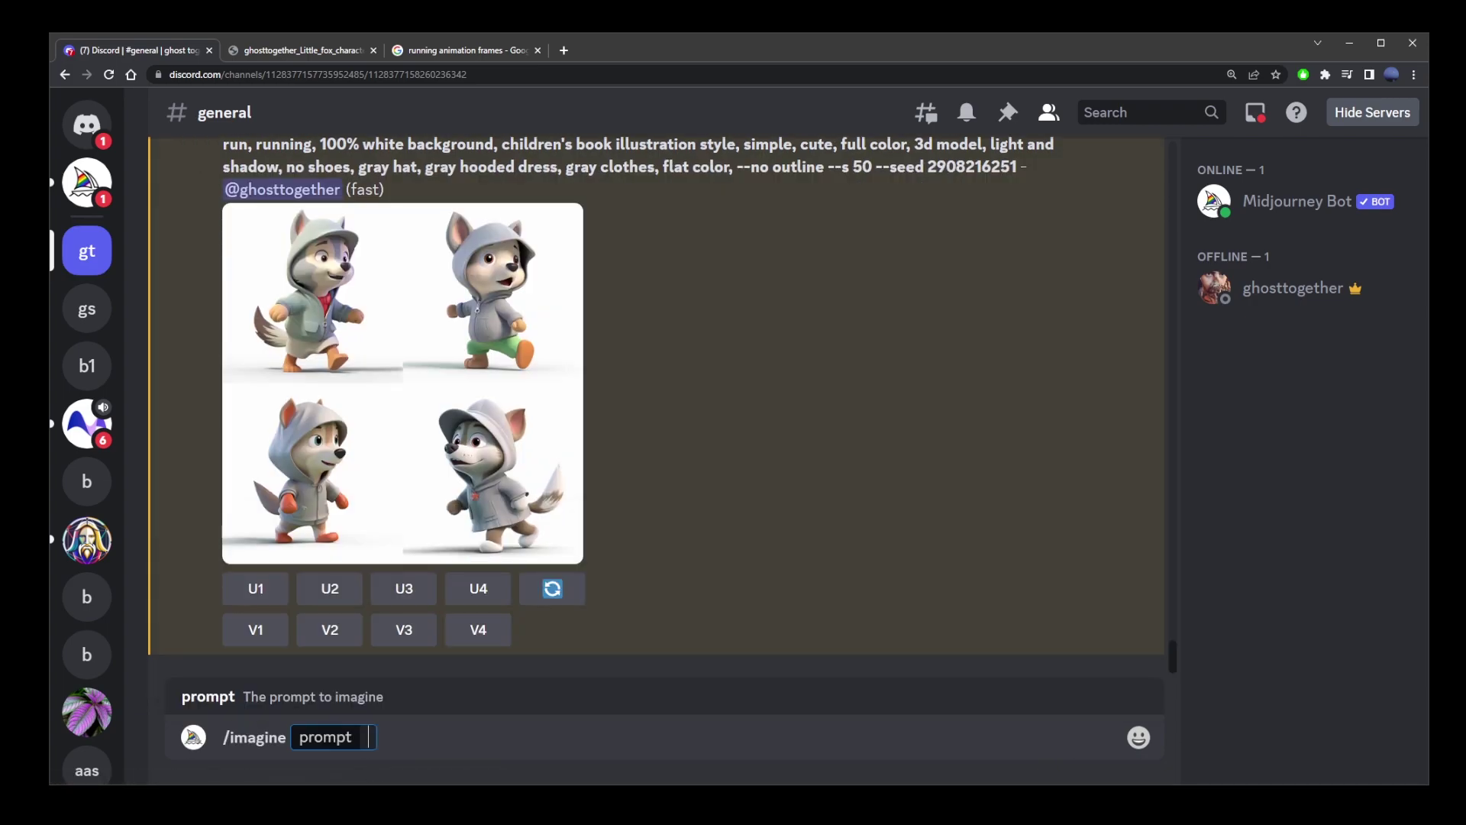
key(ctrl+v)
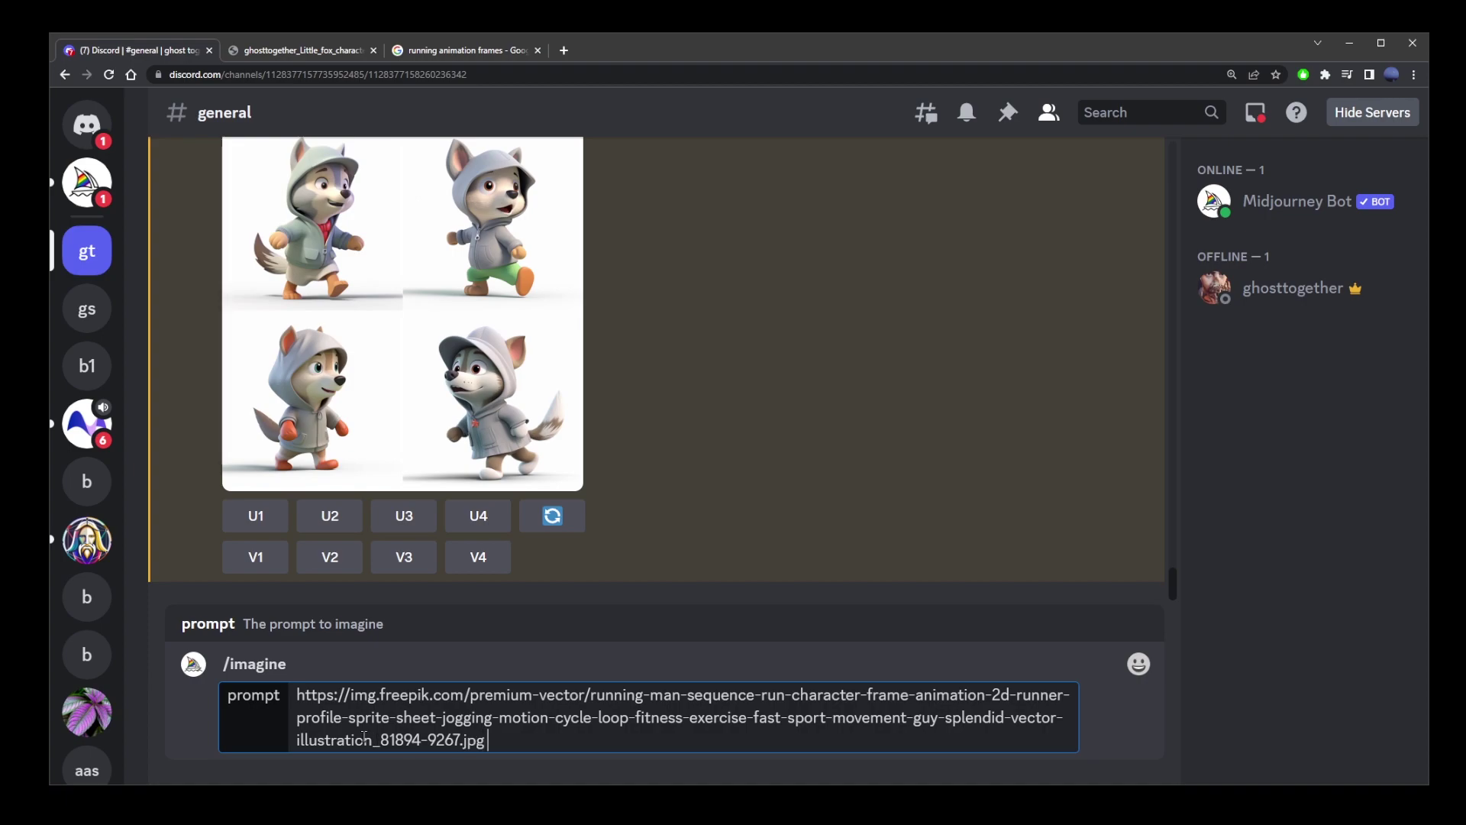
scroll(622, 456, up, 3)
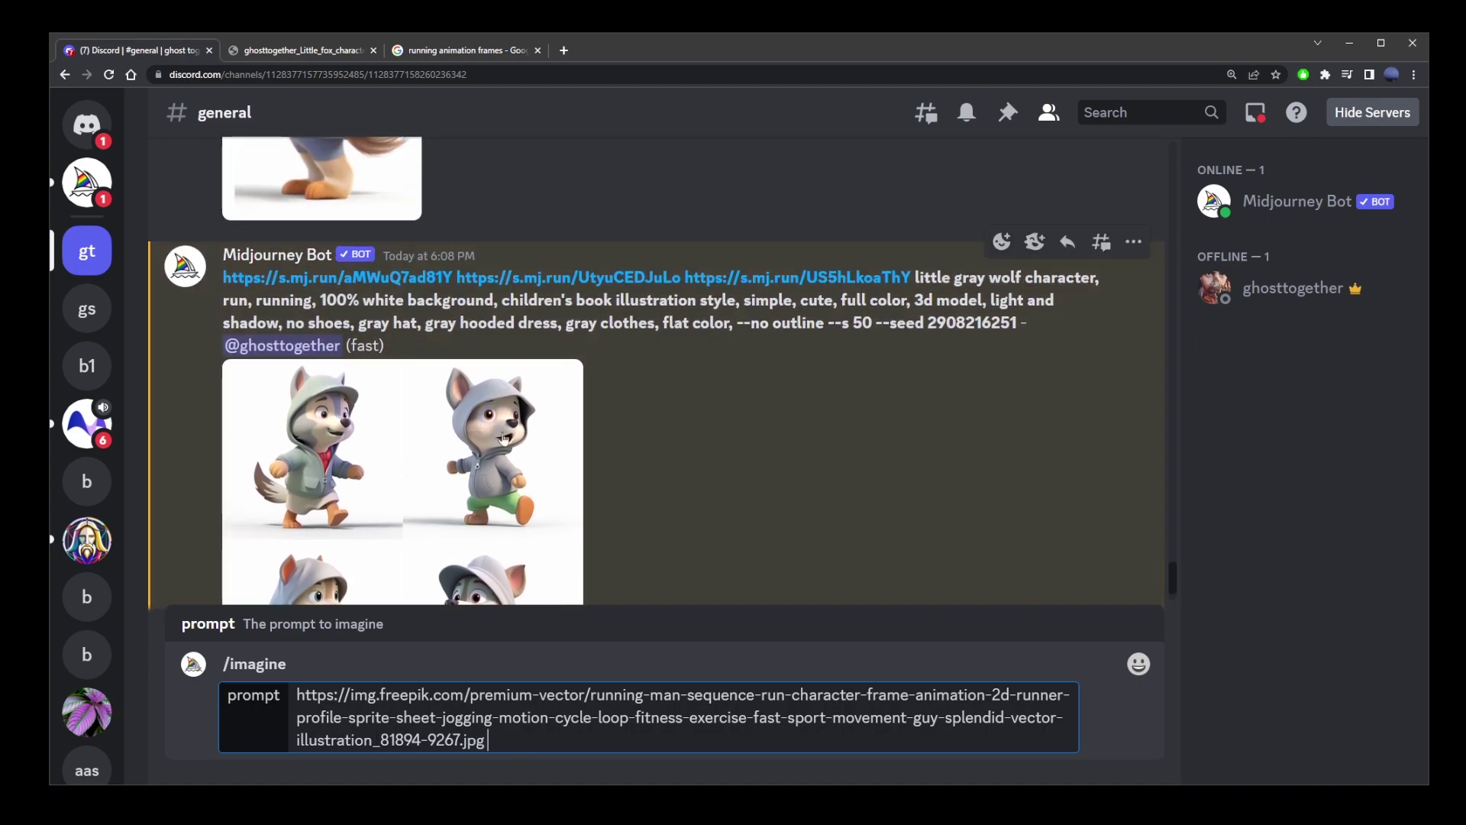
drag(1018, 323, 221, 276)
right_click(317, 307)
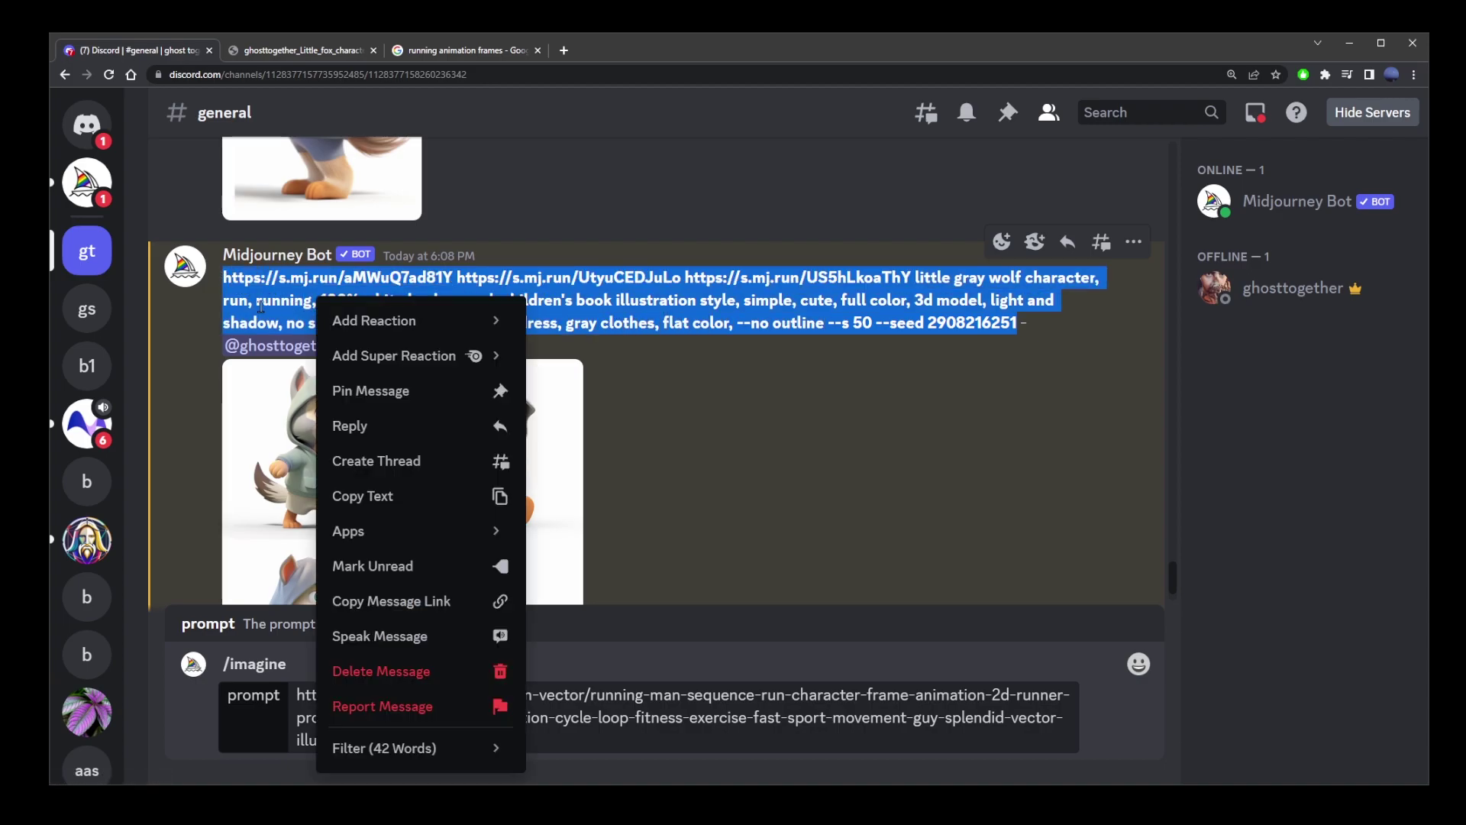
right_click(290, 306)
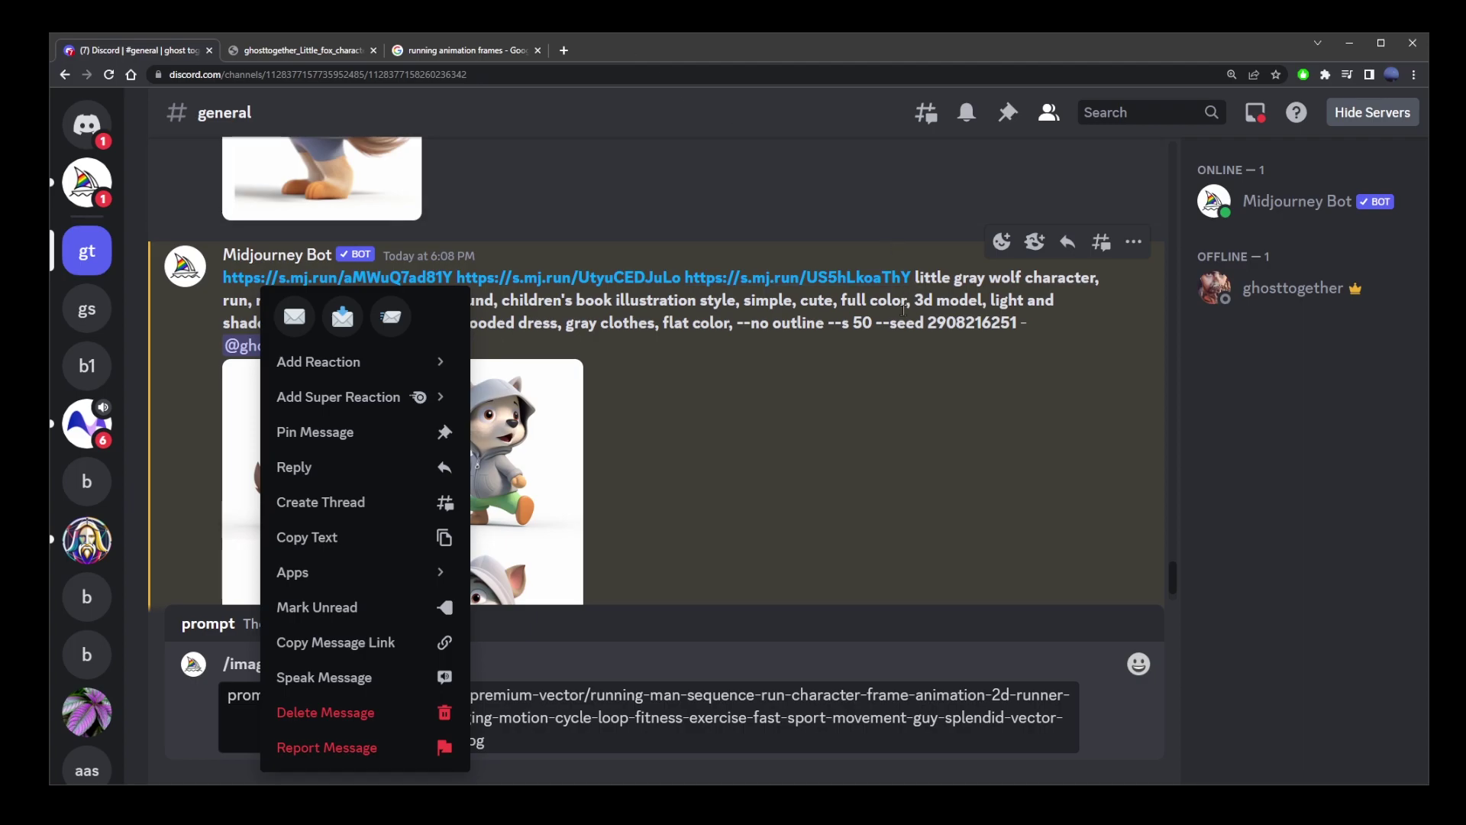
click(978, 322)
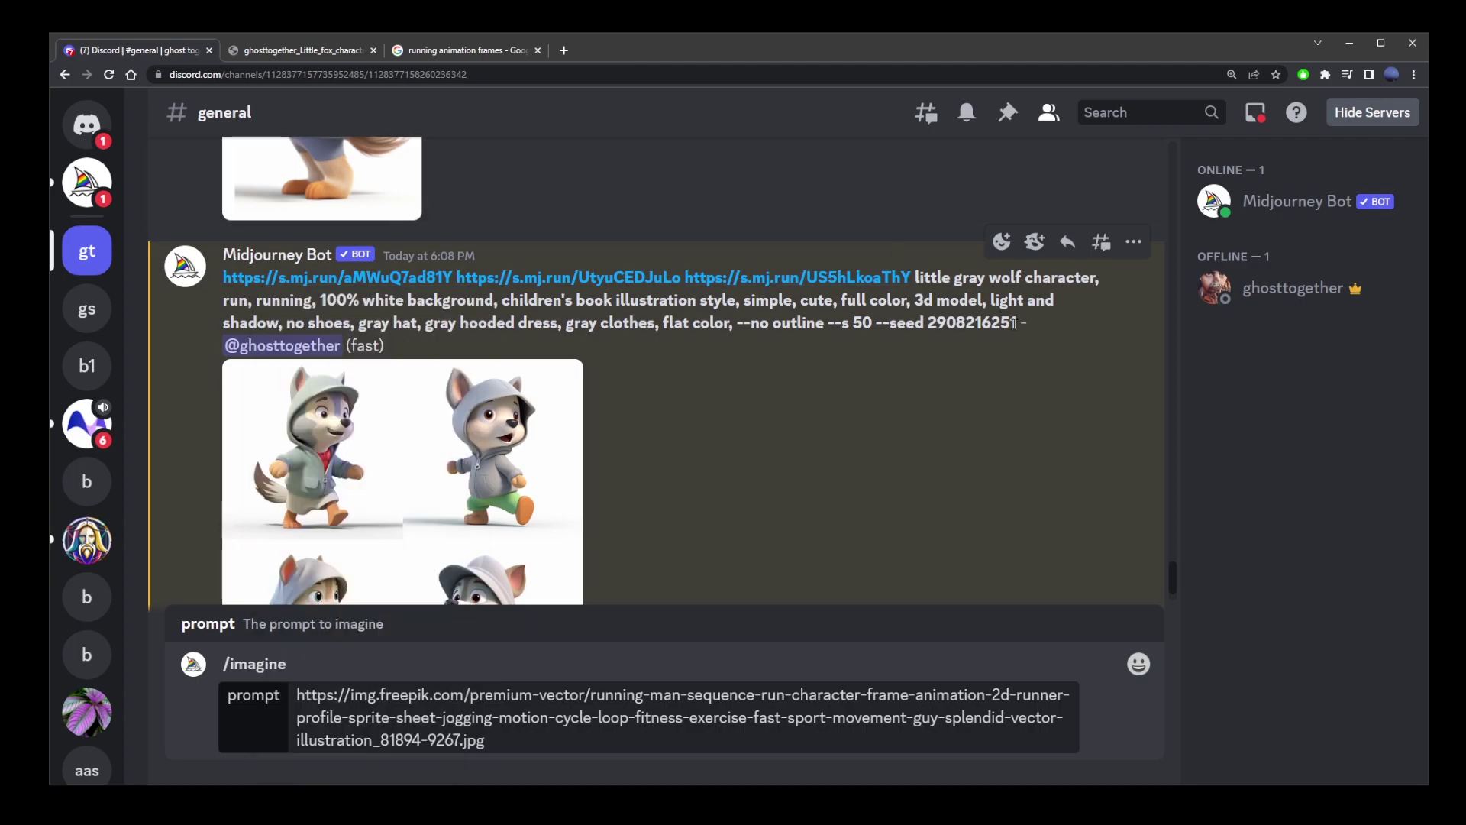
- Copy the previous little gray wolf prompt, including its three image links and seed, append it after the sprite sheet address and submit the prompt
drag(1018, 322, 224, 277)
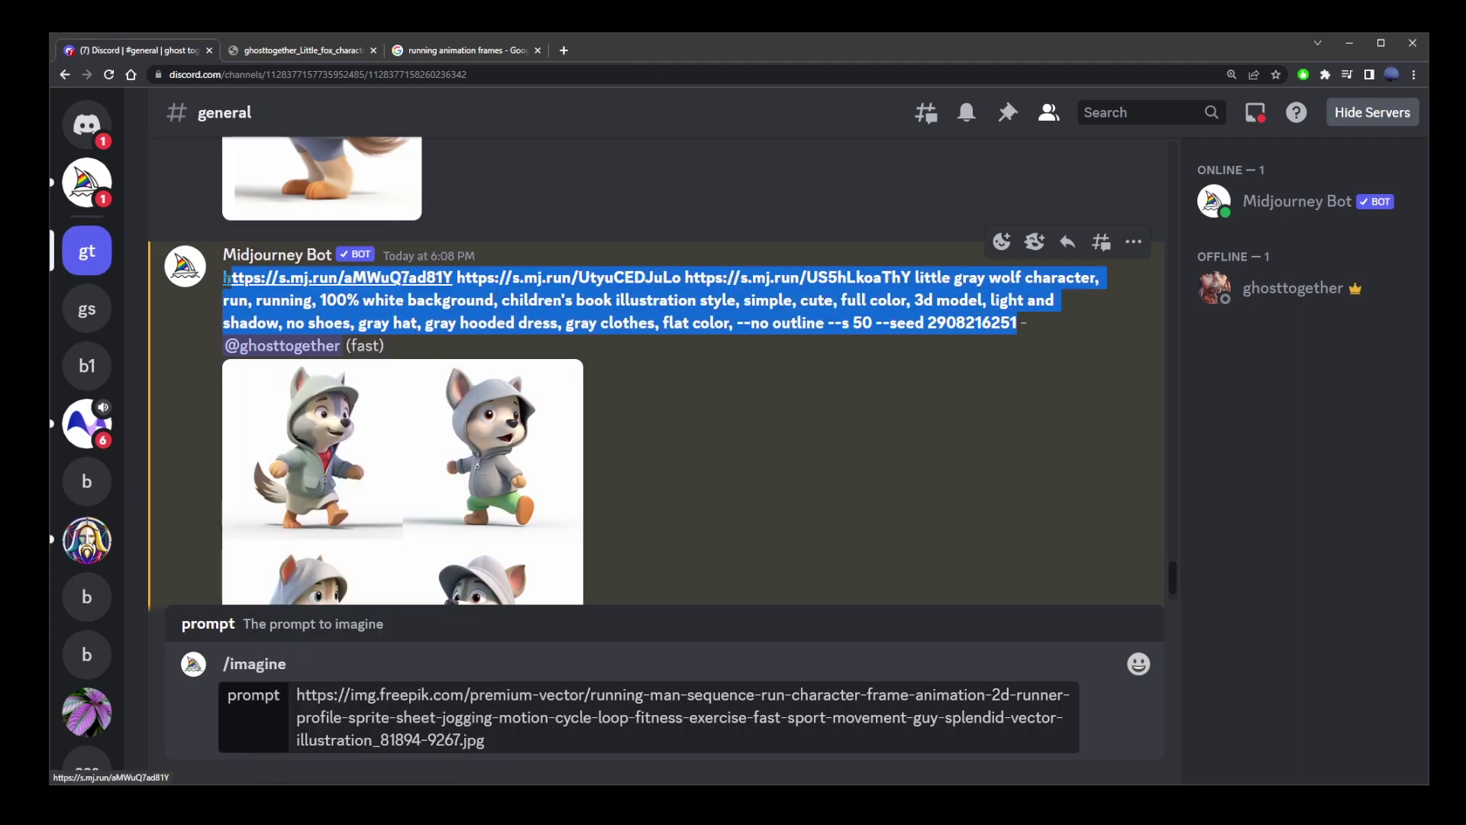
right_click(519, 317)
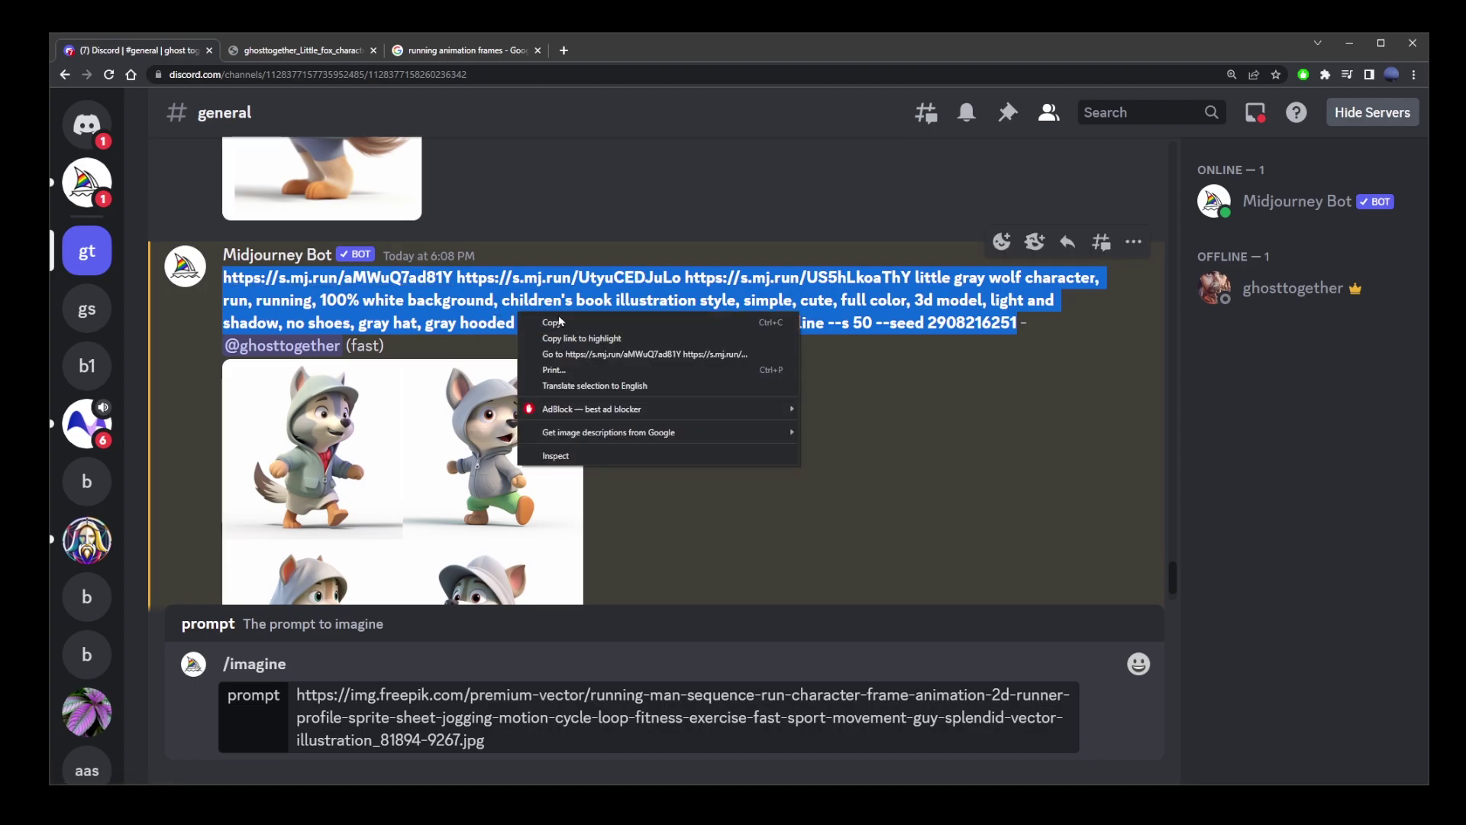
click(651, 325)
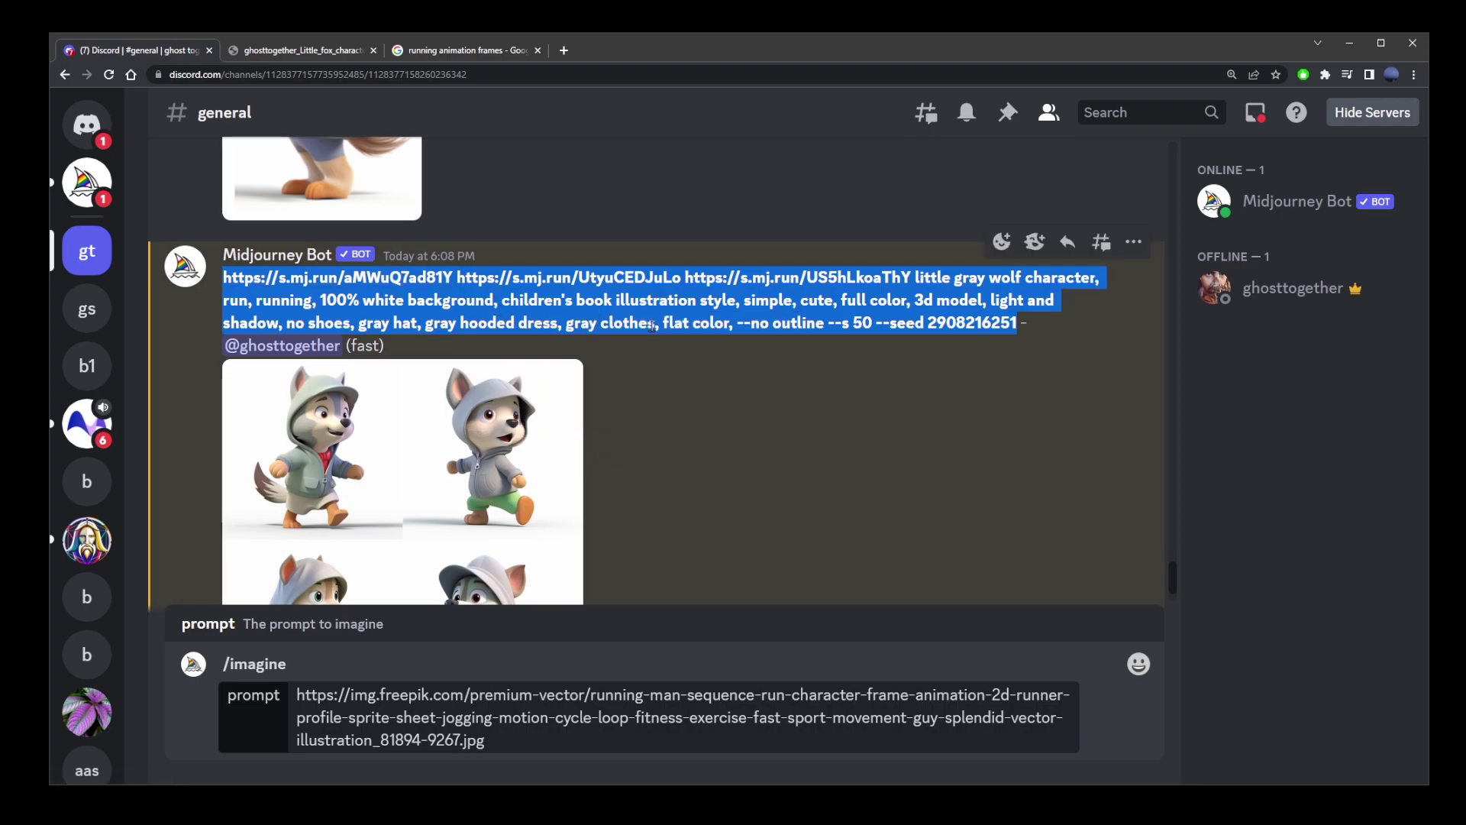
click(517, 745)
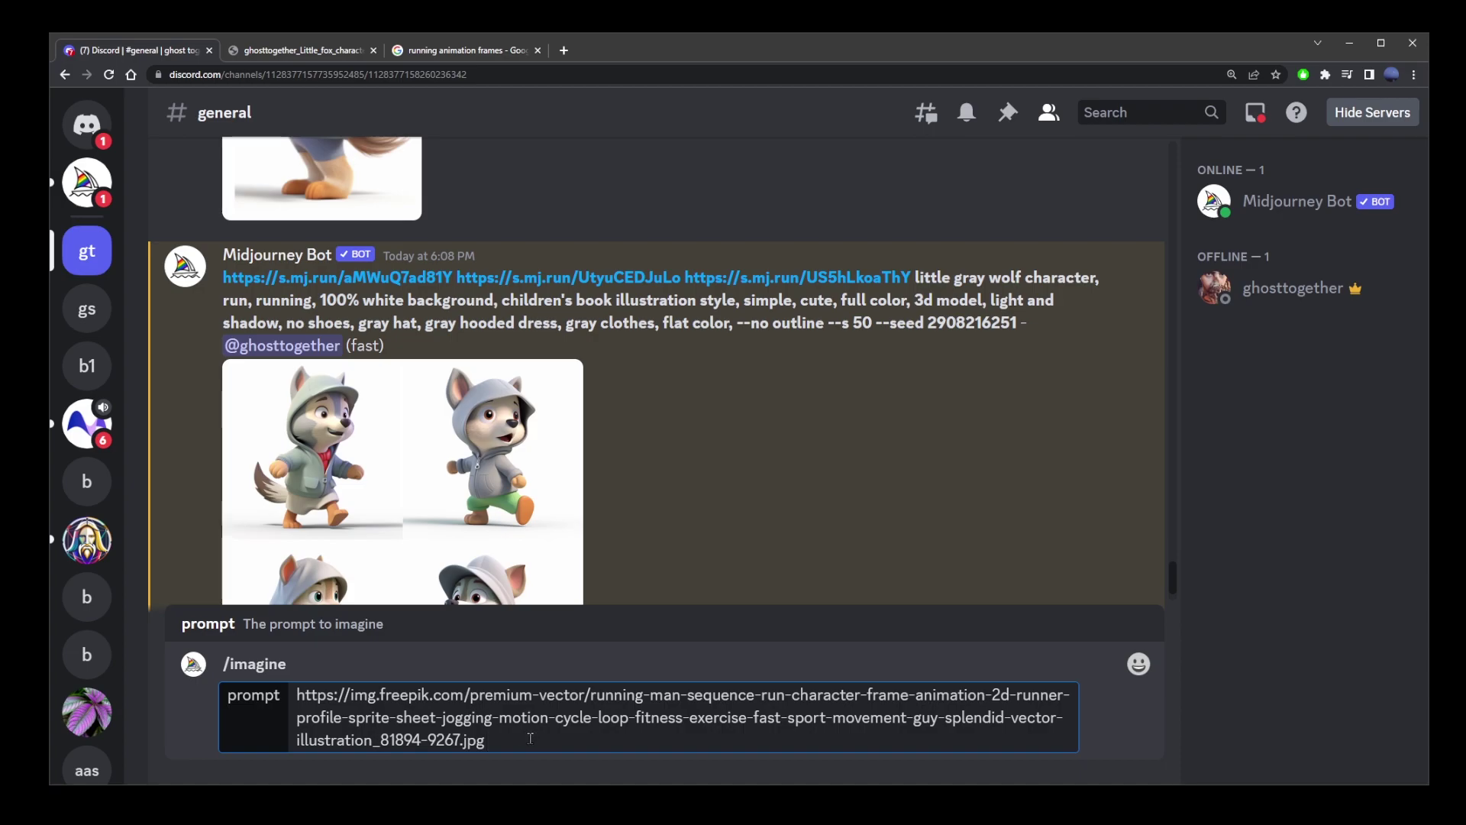
key(ctrl+v)
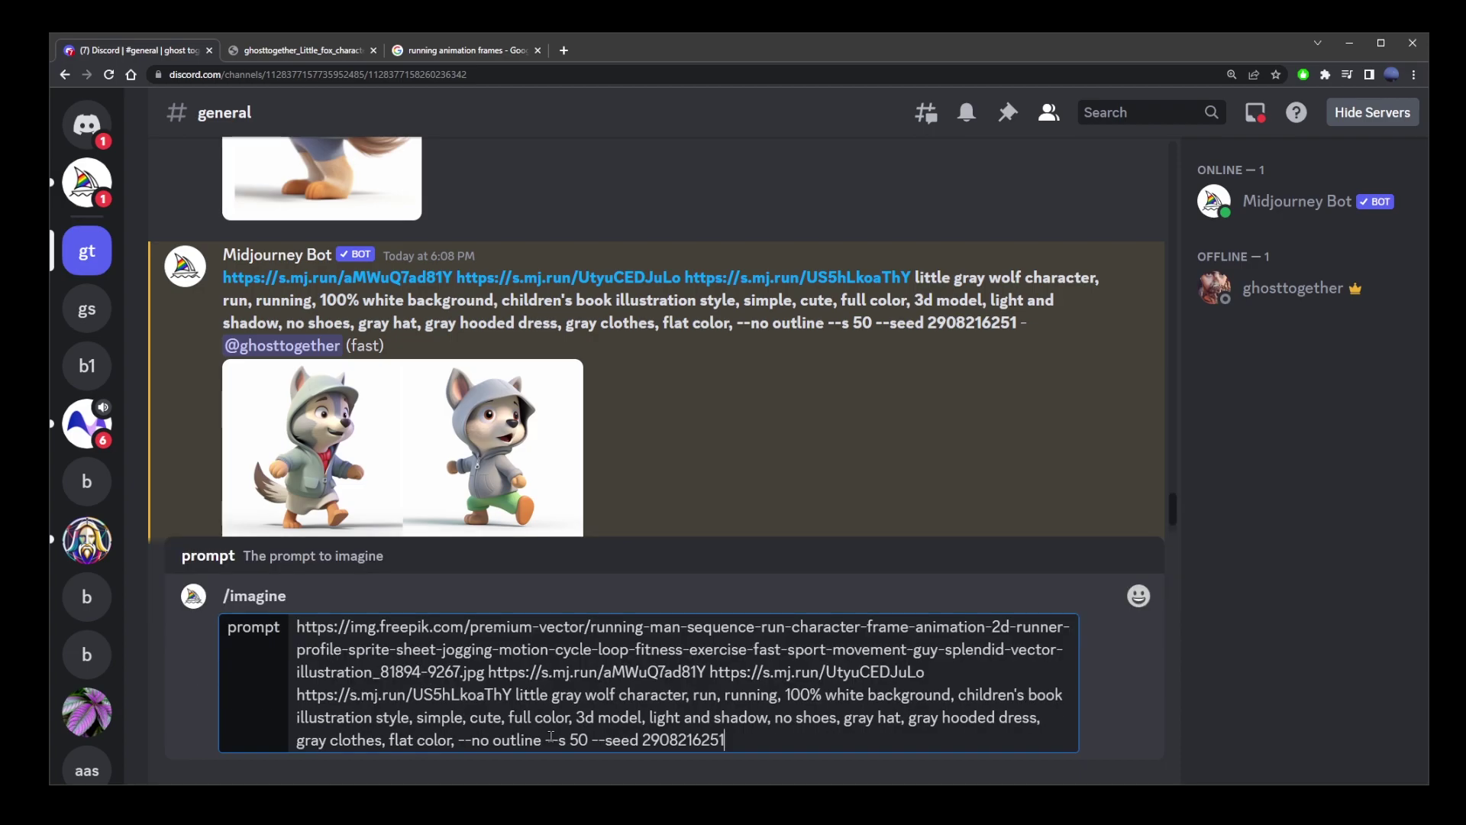
key(Return)
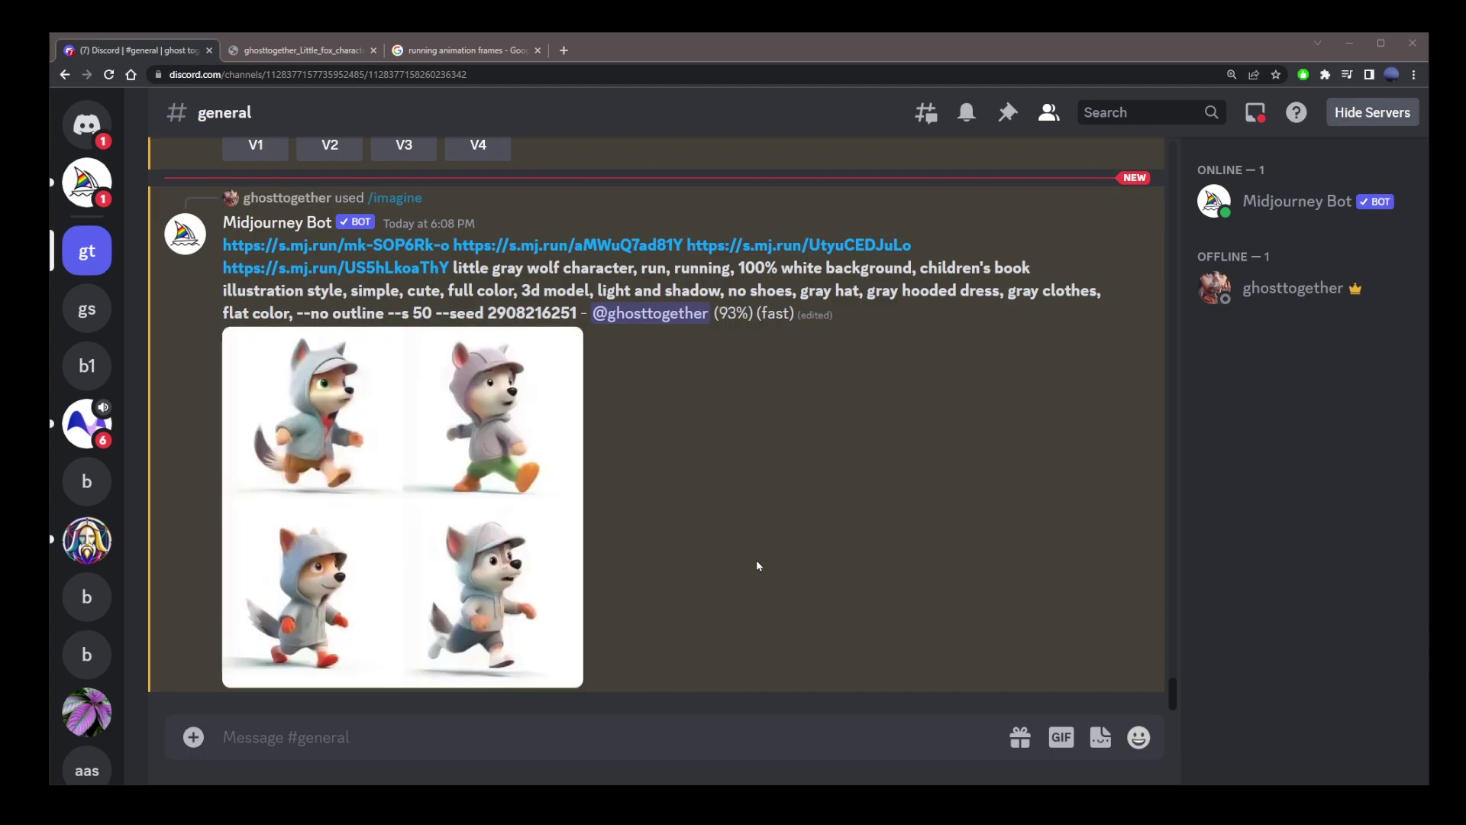
- Examine the enlarged grid of running yellow foxes, upscale its first image and enlarge the upscaled fox
click(491, 365)
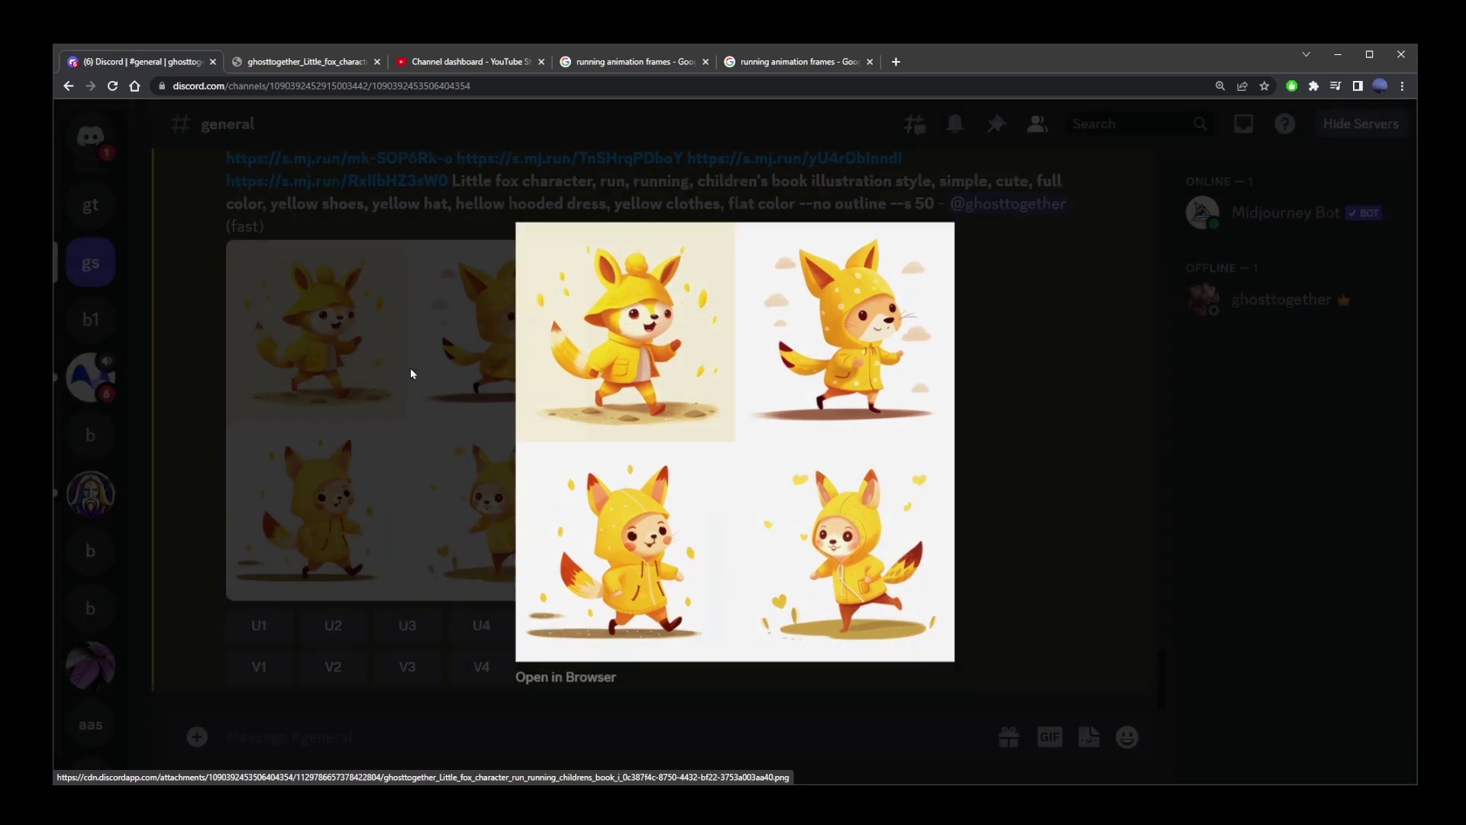
click(410, 373)
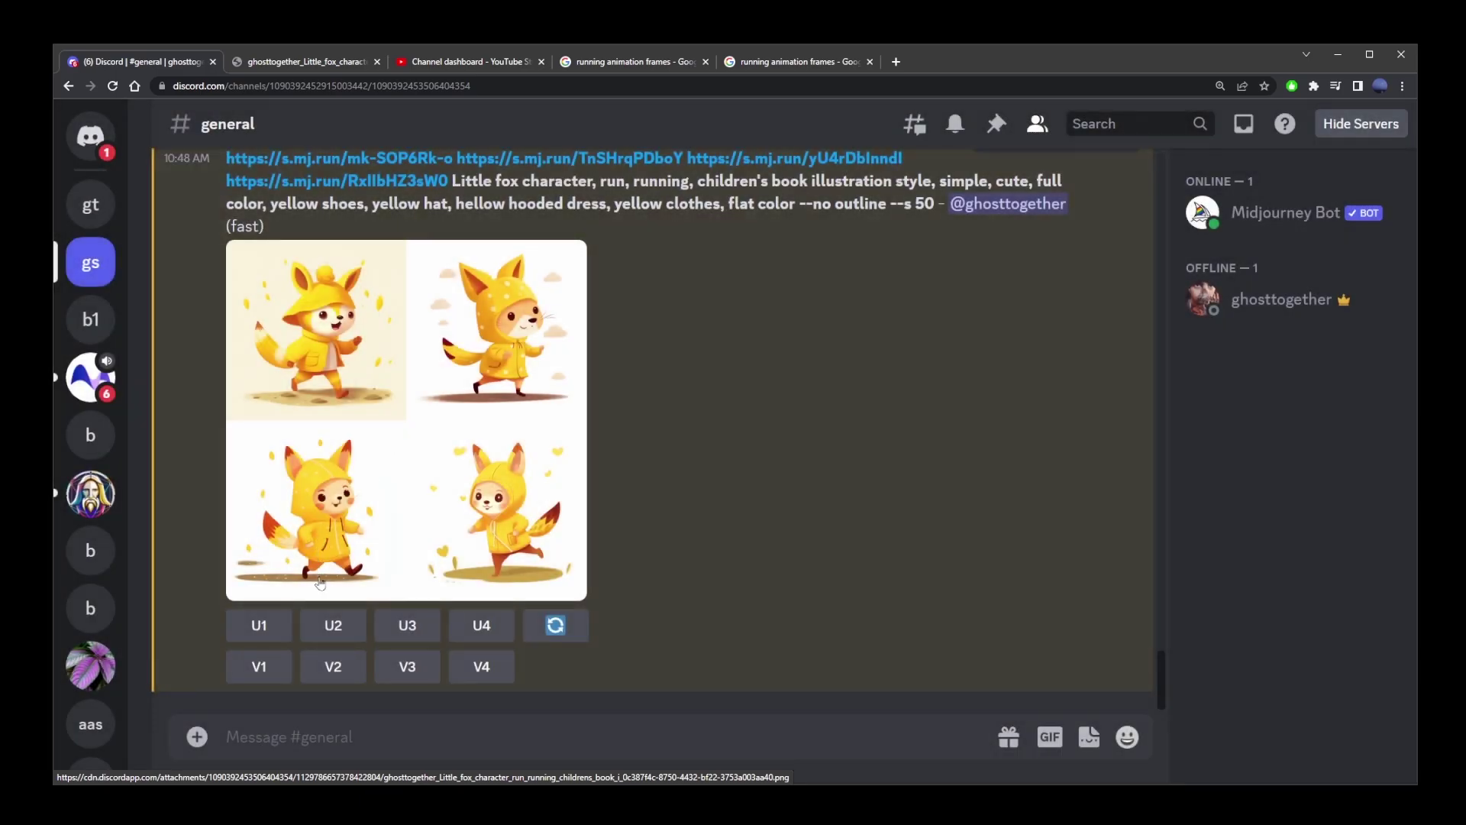
click(259, 624)
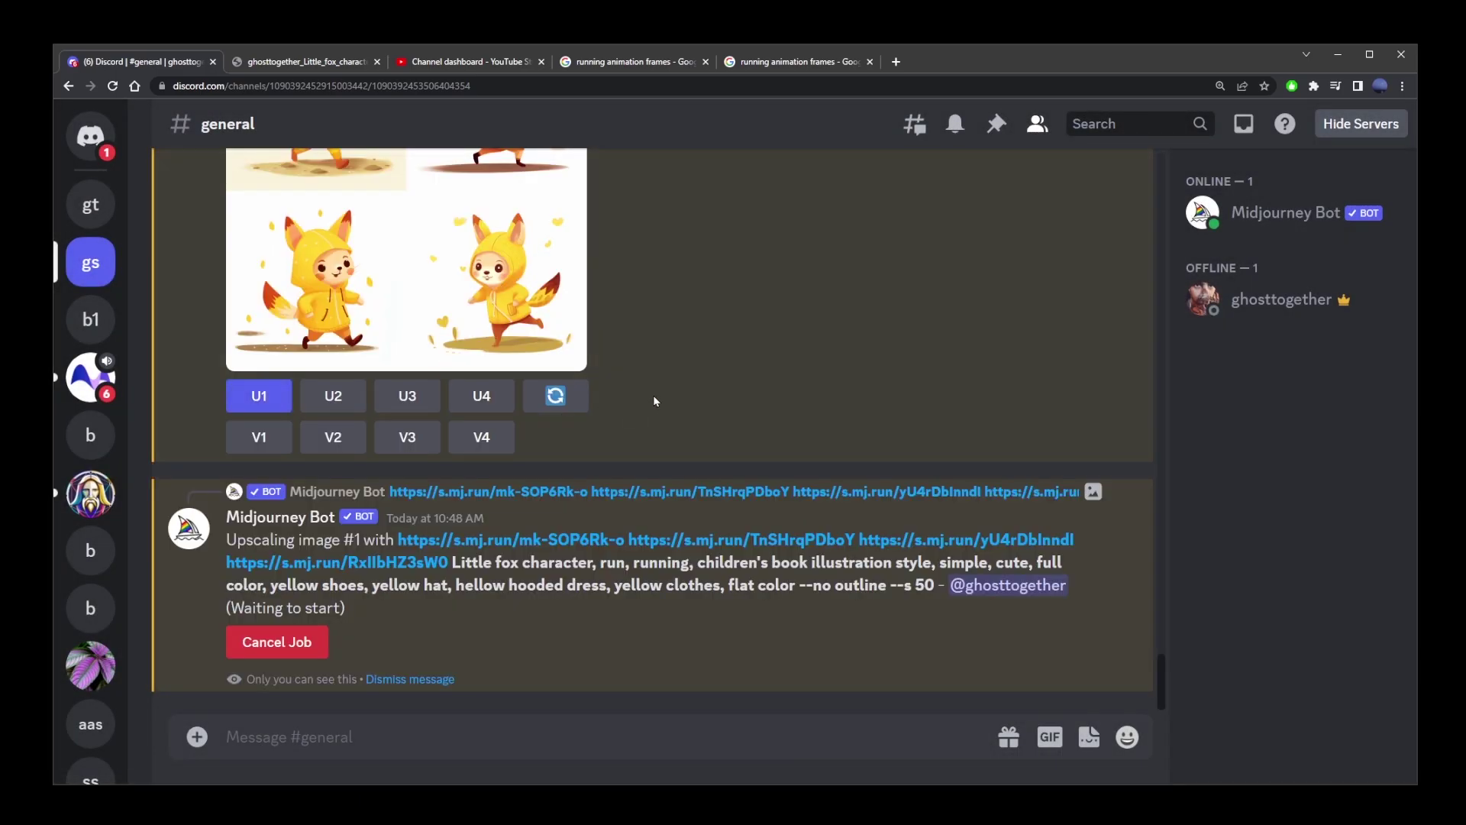
click(421, 329)
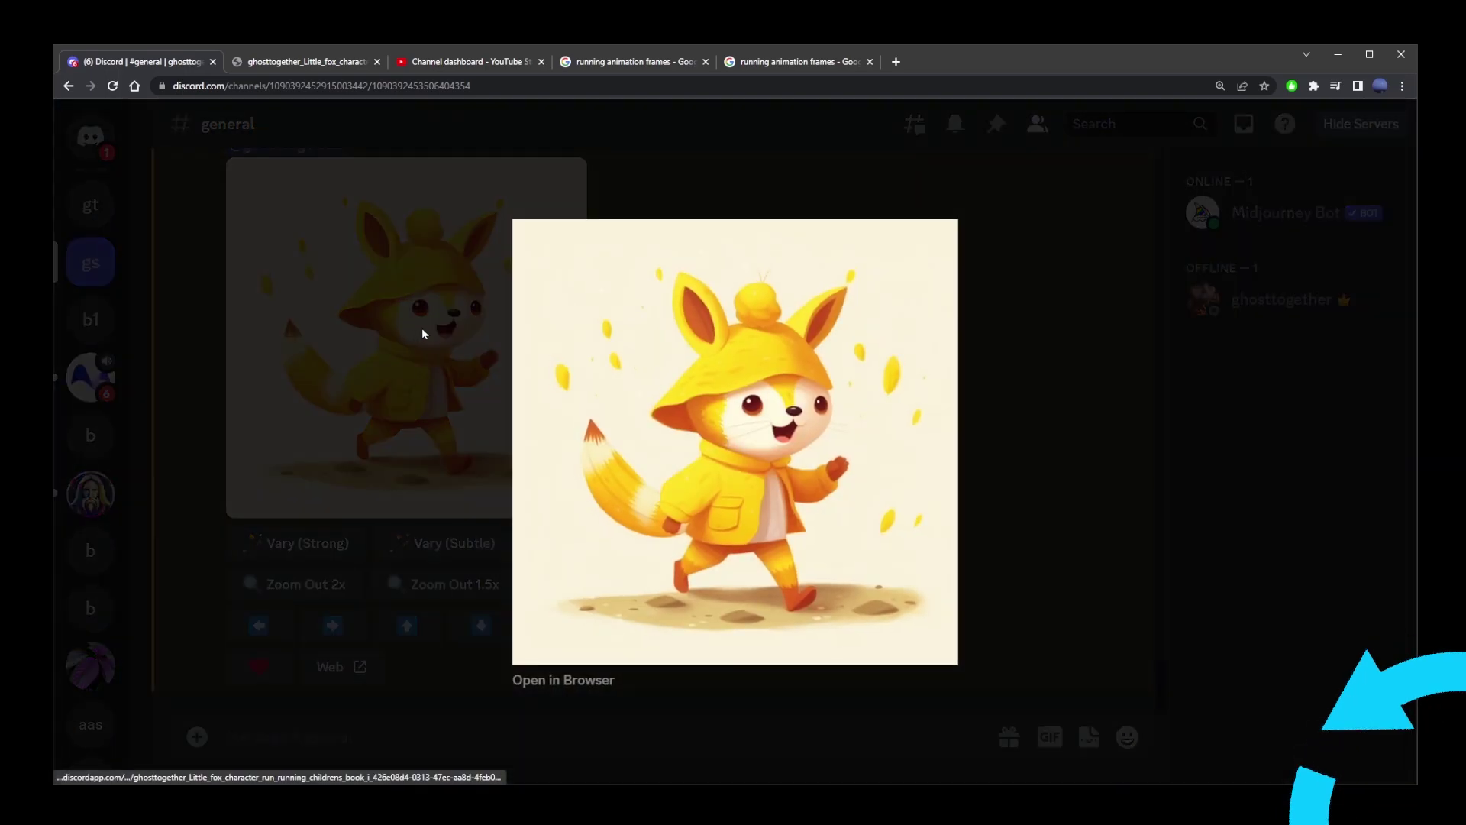